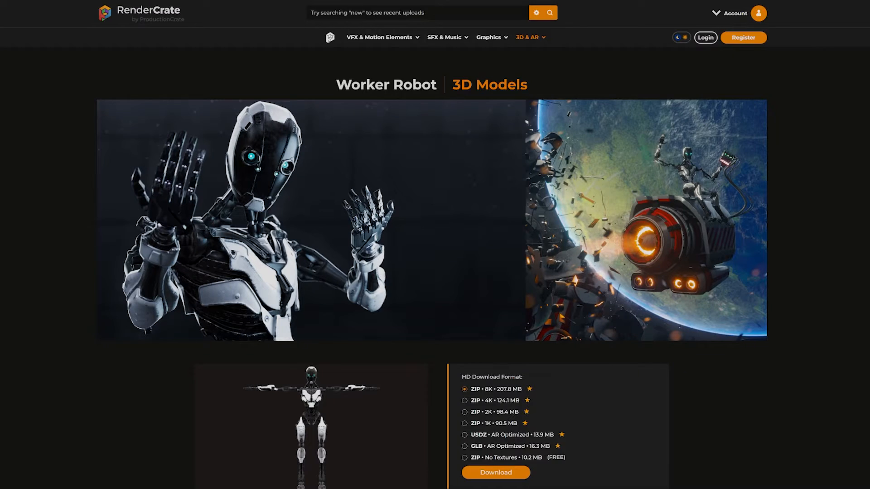
{"action": "scroll", "coordinate": [253, 254], "scroll_direction": "down", "scroll_amount": 5}
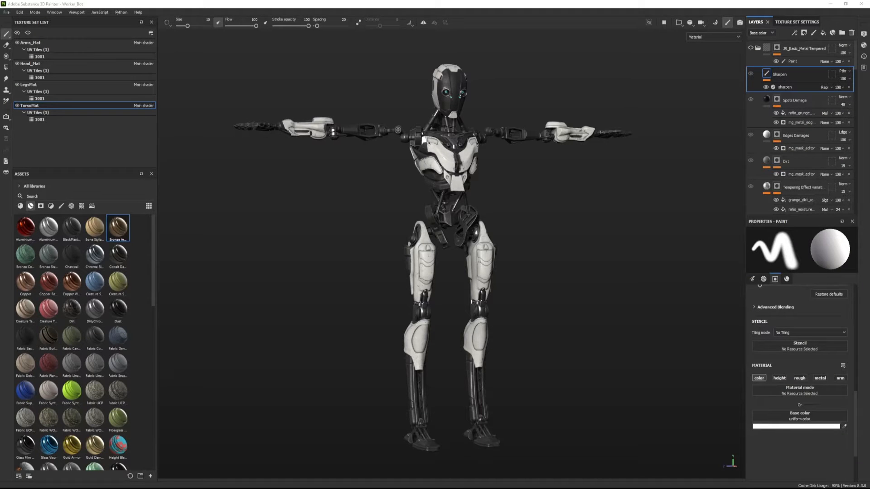
- Add the Rust Fine material as a new layer above the torso's existing layers
{"action": "left_click_drag", "start_coordinate": [362, 284], "coordinate": [388, 297], "text": "alt"}
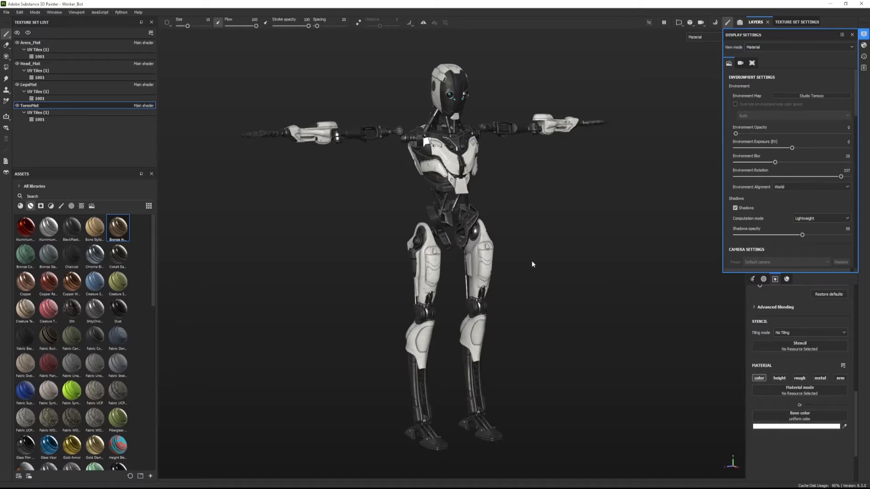
{"action": "scroll", "coordinate": [478, 181], "scroll_direction": "up", "scroll_amount": 5}
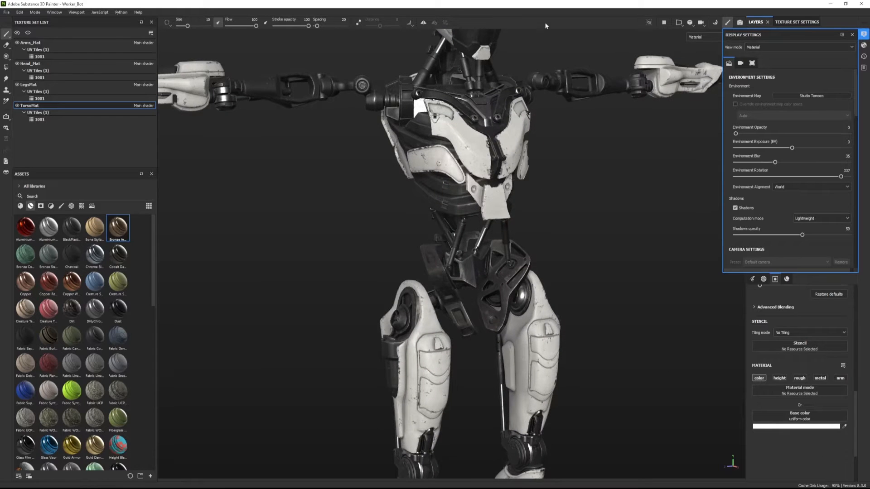
{"action": "middle_click_drag", "start_coordinate": [428, 102], "coordinate": [421, 179], "text": "alt"}
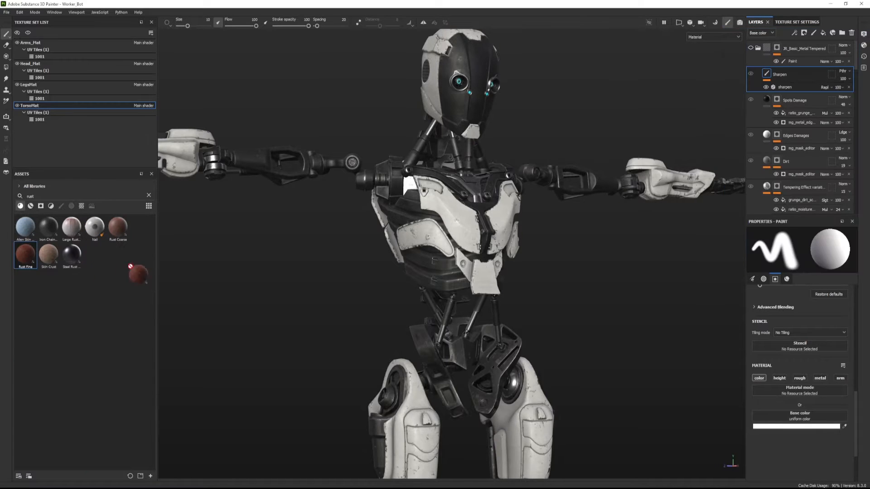
{"action": "left_click_drag", "start_coordinate": [127, 263], "coordinate": [791, 42]}
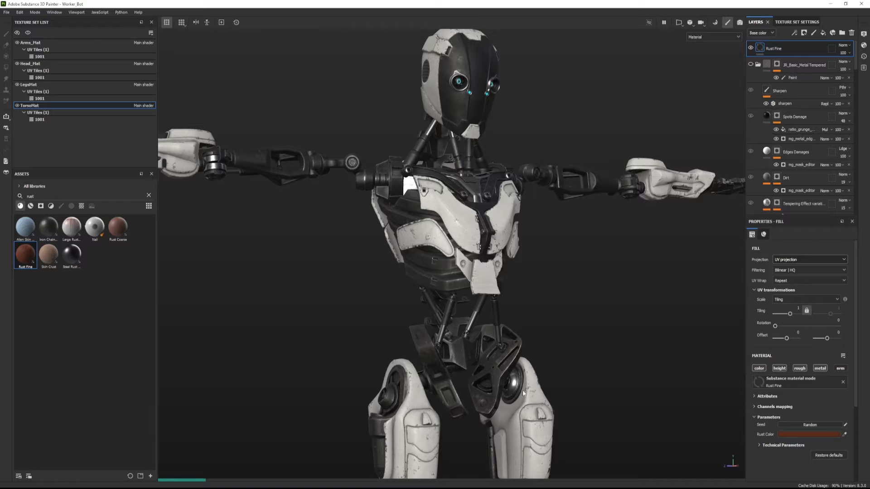
{"action": "right_click_drag", "start_coordinate": [590, 248], "coordinate": [621, 297], "text": "alt"}
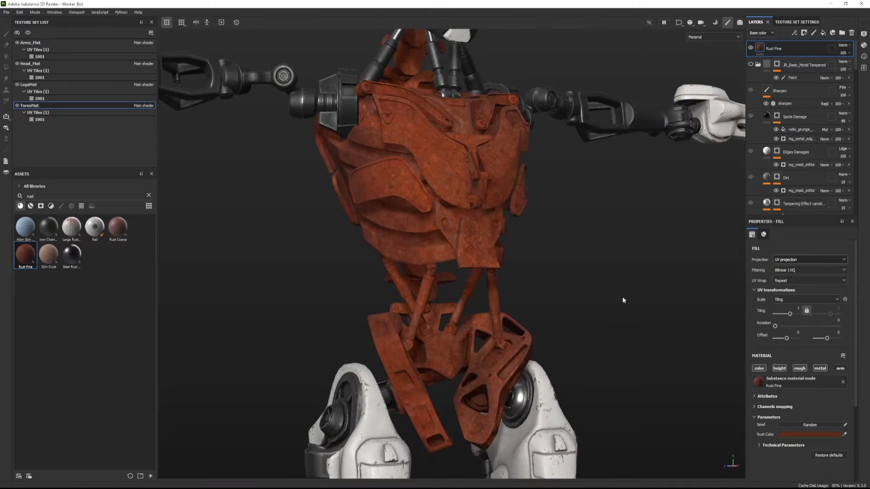
- Change the Rust Fine layer's rust color to a dark grey and set its tiling to 17.7
{"action": "left_click", "coordinate": [822, 433]}
{"action": "left_click_drag", "start_coordinate": [697, 424], "coordinate": [696, 429]}
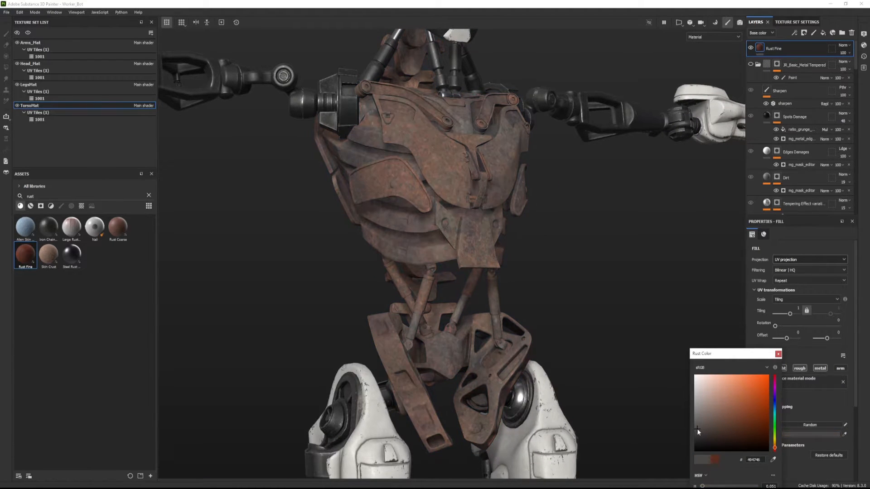
{"action": "left_click_drag", "start_coordinate": [789, 314], "coordinate": [795, 314]}
- Give the Rust Fine layer a black mask and apply the Dust Wide smart mask to it
{"action": "left_click", "coordinate": [803, 33]}
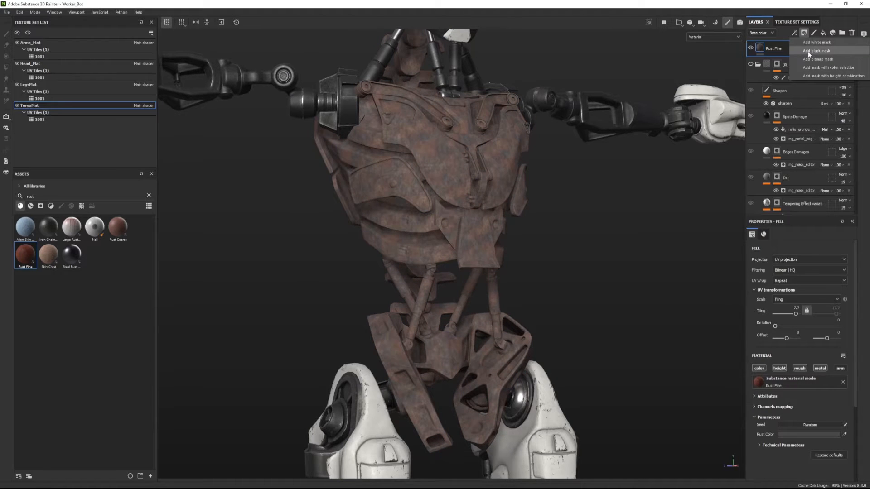
{"action": "left_click", "coordinate": [809, 51]}
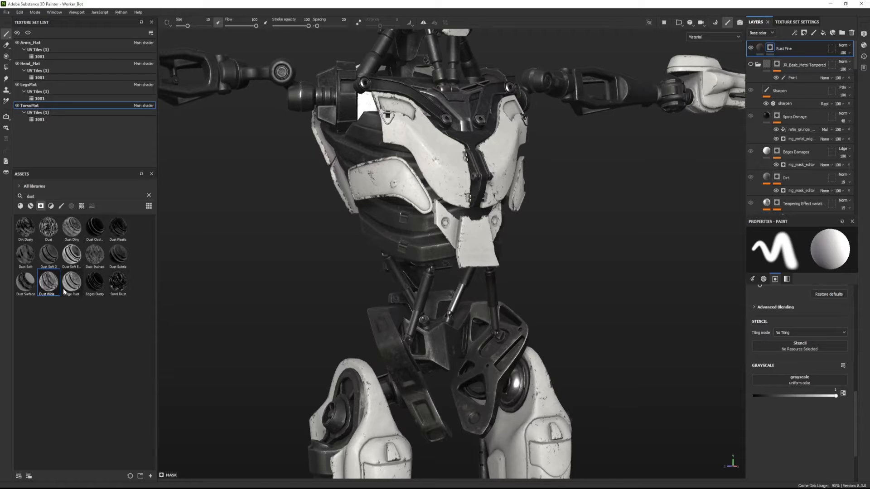
{"action": "left_click_drag", "start_coordinate": [49, 284], "coordinate": [770, 46]}
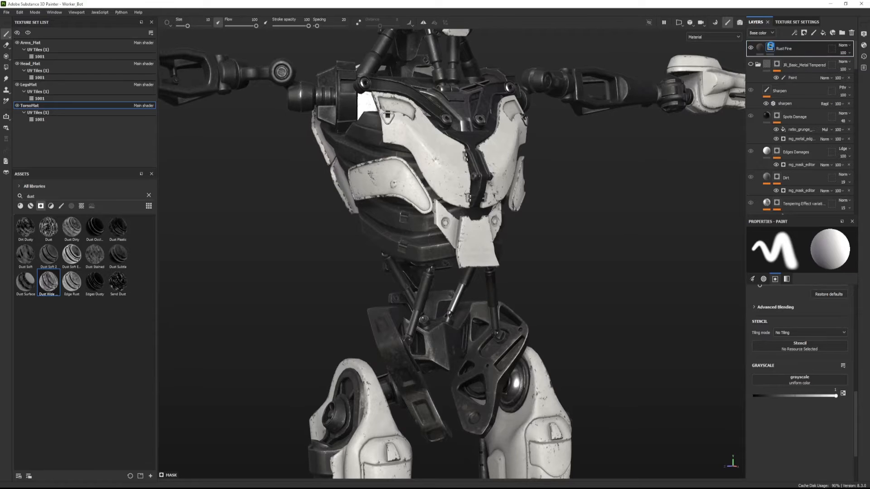
- Set the balance of Grunge Map 008 in the Rust Fine mask to 0.25, checking the torso's rust
{"action": "mouse_move", "coordinate": [439, 228]}
{"action": "left_mouse_down", "text": "alt"}
{"action": "mouse_move", "coordinate": [565, 233]}
{"action": "mouse_move", "coordinate": [437, 229]}
{"action": "left_mouse_up", "text": "alt"}
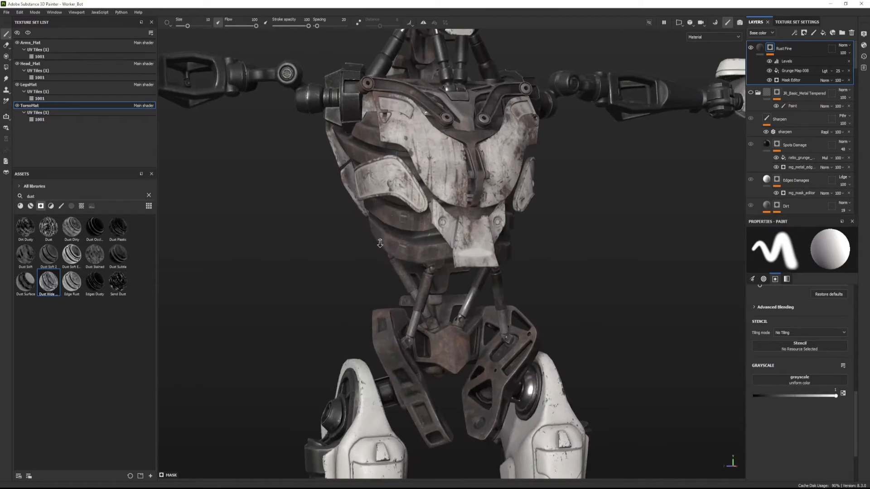
{"action": "right_click_drag", "start_coordinate": [437, 229], "coordinate": [563, 242], "text": "alt"}
{"action": "middle_click_drag", "start_coordinate": [563, 243], "coordinate": [481, 325], "text": "alt"}
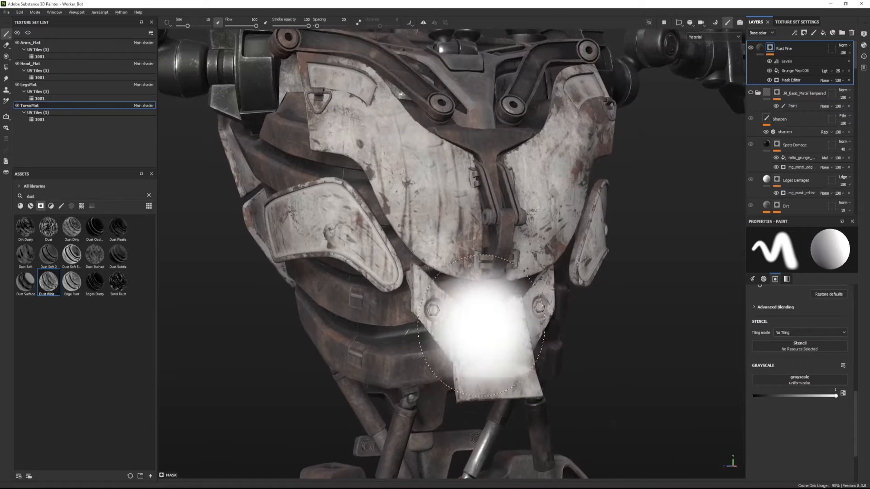
{"action": "right_click_drag", "start_coordinate": [484, 295], "coordinate": [437, 349], "text": "alt"}
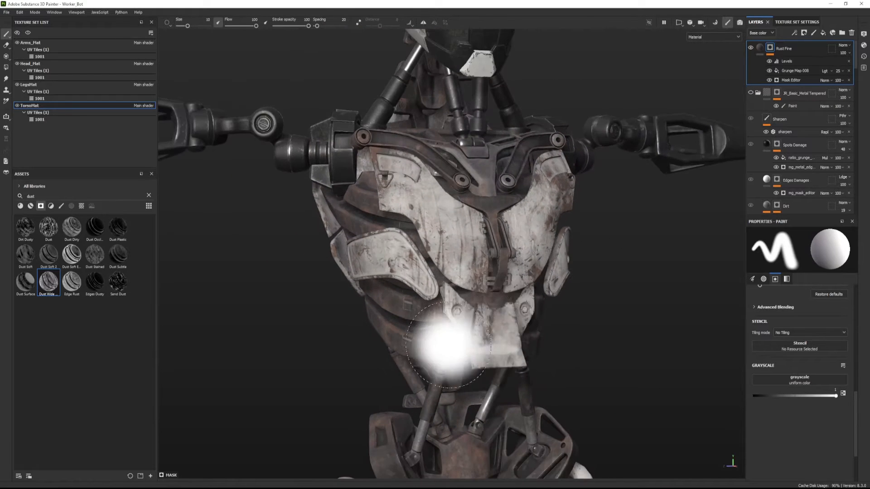
{"action": "left_click_drag", "start_coordinate": [437, 350], "coordinate": [521, 346], "text": "alt"}
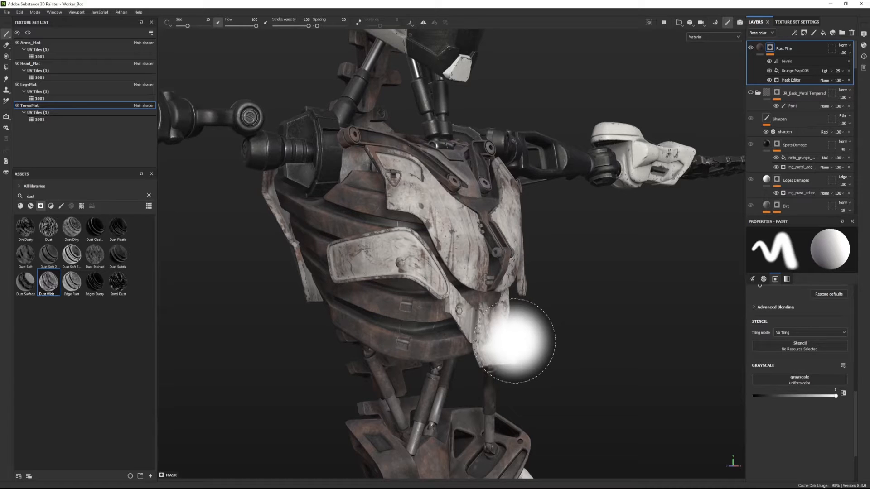
{"action": "left_click", "coordinate": [795, 71]}
{"action": "left_click_drag", "start_coordinate": [781, 436], "coordinate": [781, 436]}
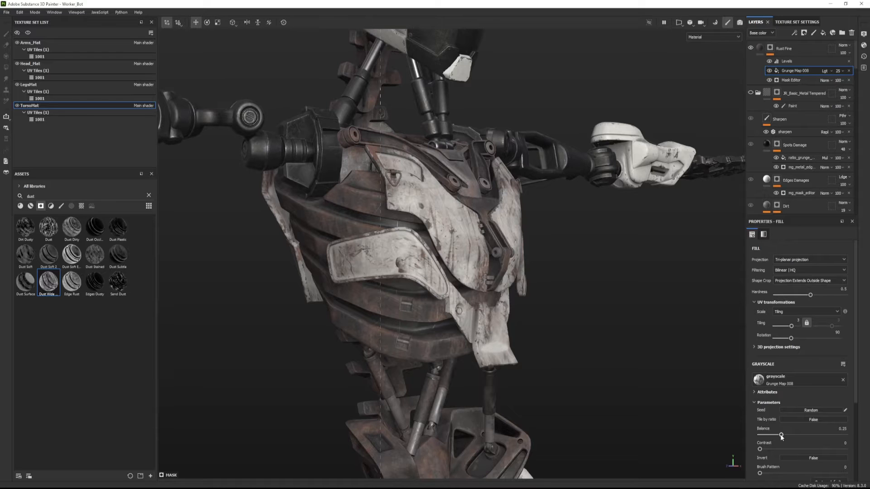
{"action": "left_click_drag", "start_coordinate": [517, 230], "coordinate": [460, 212], "text": "alt"}
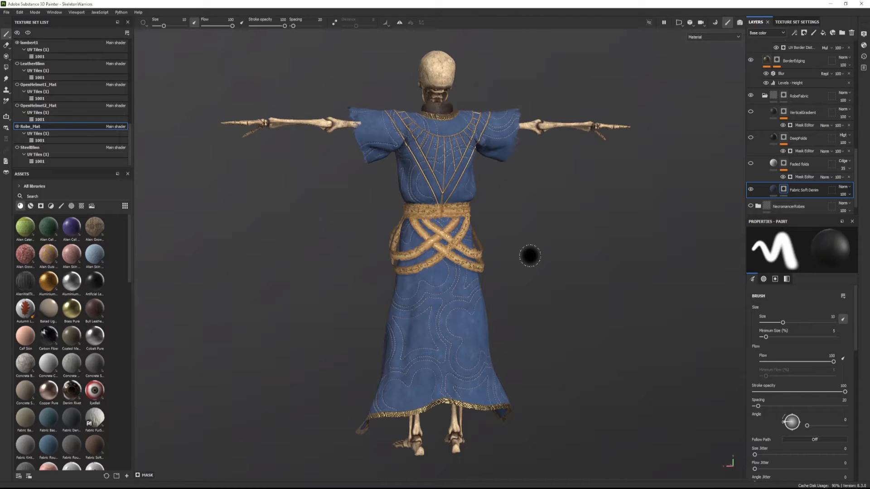
- Examine the back of the robe with the VerticalGradient, DeepFolds and Faded folds layers toggled on and off
{"action": "left_click_drag", "start_coordinate": [538, 253], "coordinate": [529, 258], "text": "alt"}
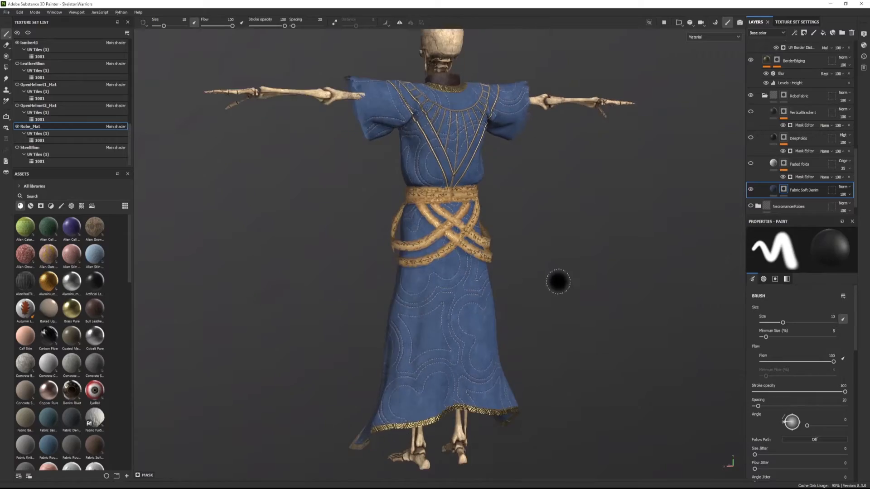
{"action": "left_click_drag", "start_coordinate": [558, 281], "coordinate": [528, 279], "text": "alt"}
{"action": "middle_click_drag", "start_coordinate": [528, 279], "coordinate": [502, 303], "text": "alt"}
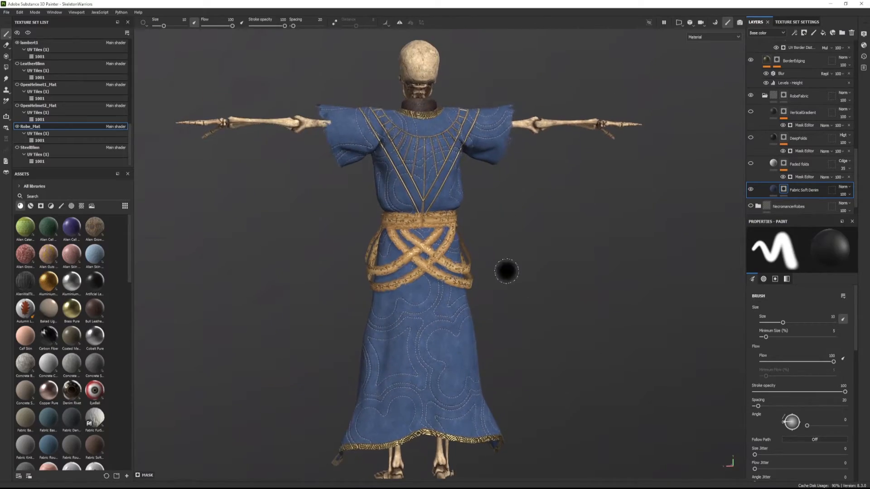
{"action": "left_click_drag", "start_coordinate": [566, 333], "coordinate": [576, 334], "text": "alt"}
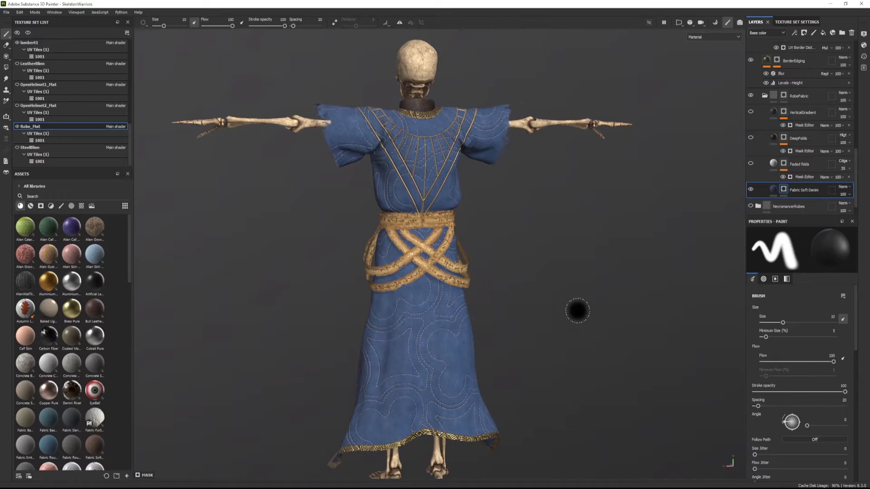
{"action": "middle_click_drag", "start_coordinate": [514, 240], "coordinate": [542, 249], "text": "alt"}
{"action": "left_click_drag", "start_coordinate": [541, 249], "coordinate": [786, 249], "text": "alt"}
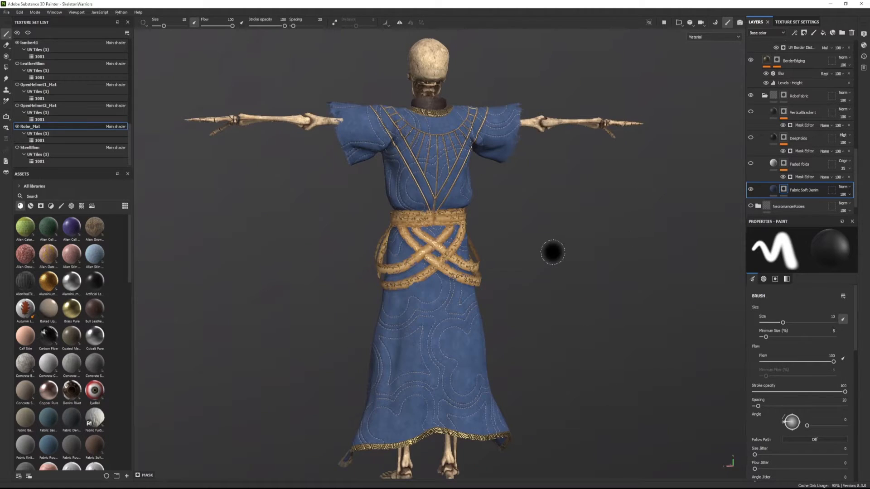
{"action": "left_click_drag", "start_coordinate": [537, 259], "coordinate": [549, 256], "text": "alt"}
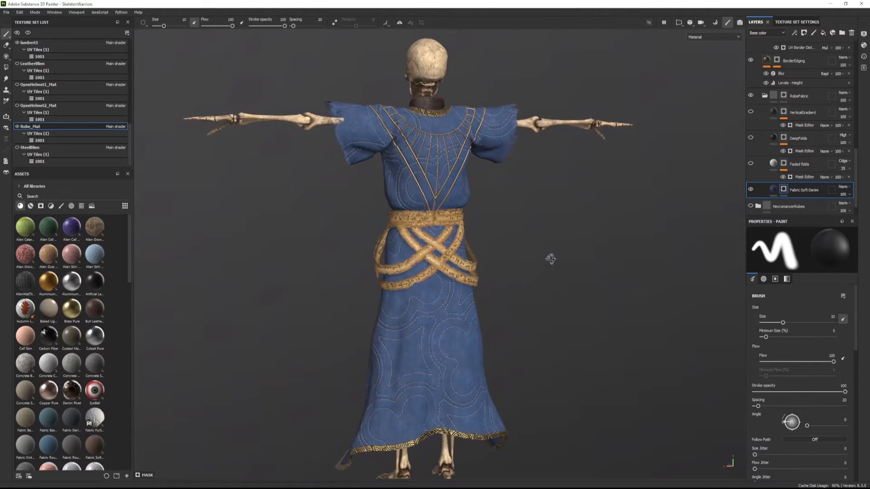
{"action": "mouse_move", "coordinate": [751, 112]}
{"action": "left_mouse_down"}
{"action": "mouse_move", "coordinate": [750, 163]}
{"action": "mouse_move", "coordinate": [750, 112]}
{"action": "left_mouse_up"}
{"action": "left_click_drag", "start_coordinate": [750, 163], "coordinate": [751, 112]}
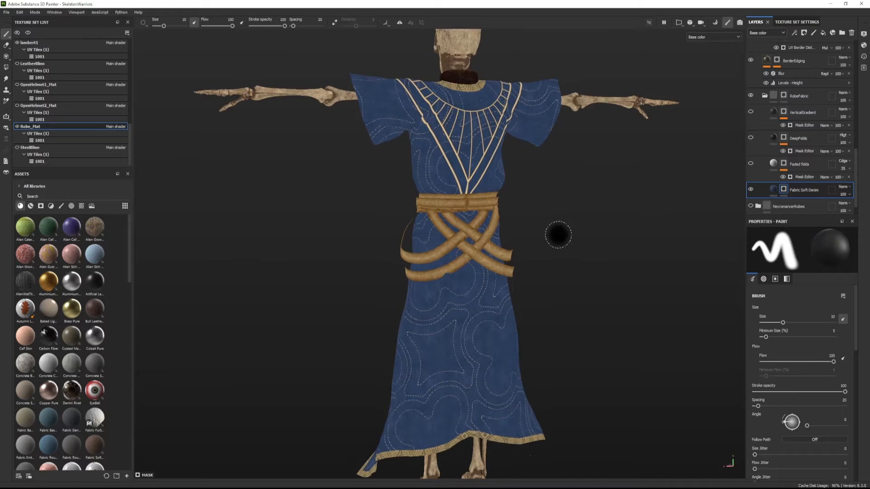
- Show the VerticalGradient layer and inspect its effect on the lower robe in the Base color view
{"action": "mouse_move", "coordinate": [558, 235]}
{"action": "left_mouse_down", "text": "alt"}
{"action": "mouse_move", "coordinate": [594, 233]}
{"action": "mouse_move", "coordinate": [547, 244]}
{"action": "mouse_move", "coordinate": [557, 240]}
{"action": "left_mouse_up", "text": "alt"}
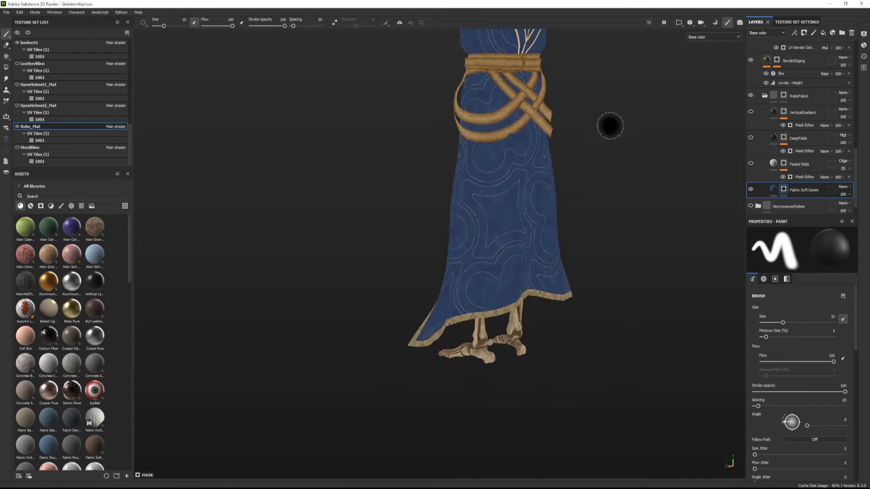
{"action": "left_click_drag", "start_coordinate": [610, 126], "coordinate": [648, 135], "text": "alt"}
{"action": "left_click", "coordinate": [751, 112]}
{"action": "middle_click_drag", "start_coordinate": [600, 188], "coordinate": [516, 195], "text": "alt"}
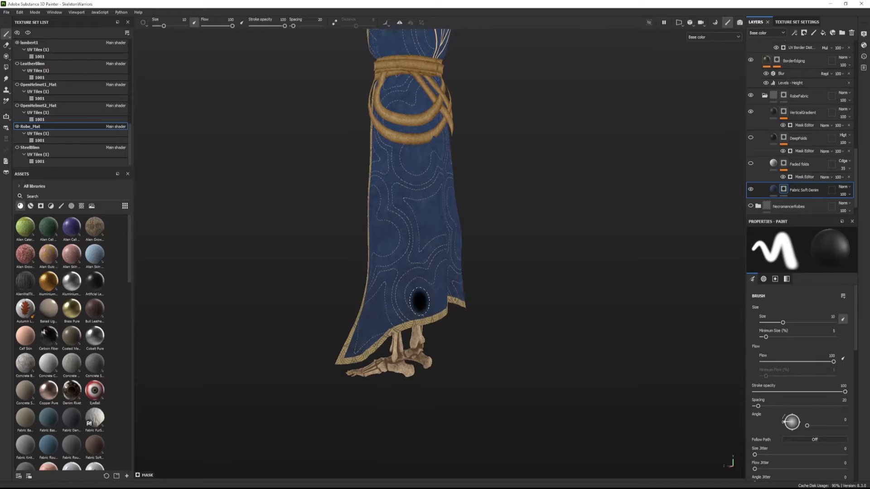
{"action": "middle_click_drag", "start_coordinate": [464, 246], "coordinate": [468, 274], "text": "alt"}
{"action": "left_click_drag", "start_coordinate": [440, 267], "coordinate": [295, 249], "text": "alt"}
{"action": "middle_click_drag", "start_coordinate": [442, 229], "coordinate": [442, 256], "text": "alt"}
{"action": "left_click_drag", "start_coordinate": [442, 257], "coordinate": [425, 263], "text": "alt"}
- Show the Faded folds layer and view its mask across the upper back of the robe
{"action": "middle_click_drag", "start_coordinate": [507, 108], "coordinate": [485, 311], "text": "alt"}
{"action": "left_click_drag", "start_coordinate": [485, 310], "coordinate": [728, 326], "text": "alt"}
{"action": "right_click_drag", "start_coordinate": [323, 282], "coordinate": [625, 371], "text": "alt"}
{"action": "left_click_drag", "start_coordinate": [625, 371], "coordinate": [652, 360], "text": "alt"}
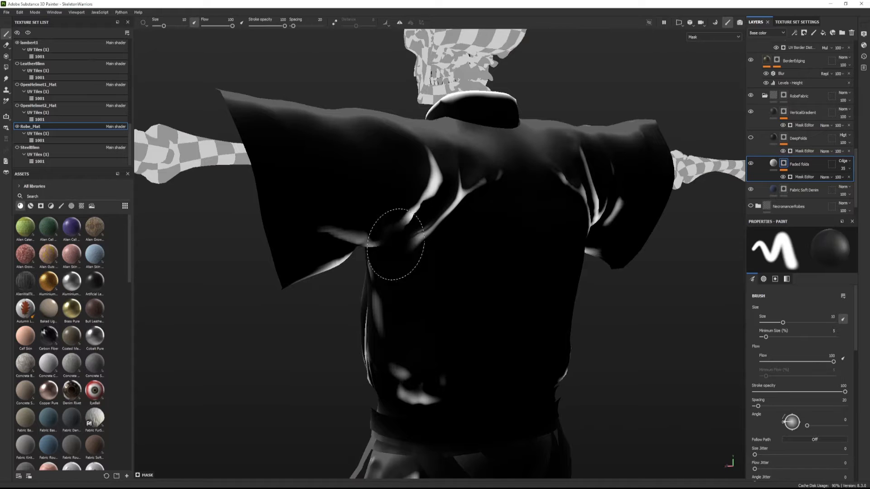
{"action": "left_click_drag", "start_coordinate": [396, 240], "coordinate": [536, 235], "text": "alt"}
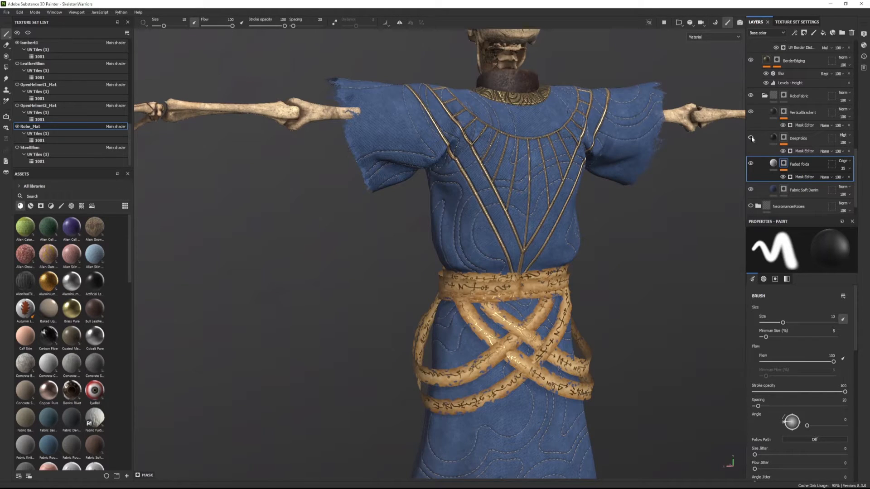
- Show the DeepFolds layer and examine the complete robe from all sides in the Material view
{"action": "left_click", "coordinate": [751, 138]}
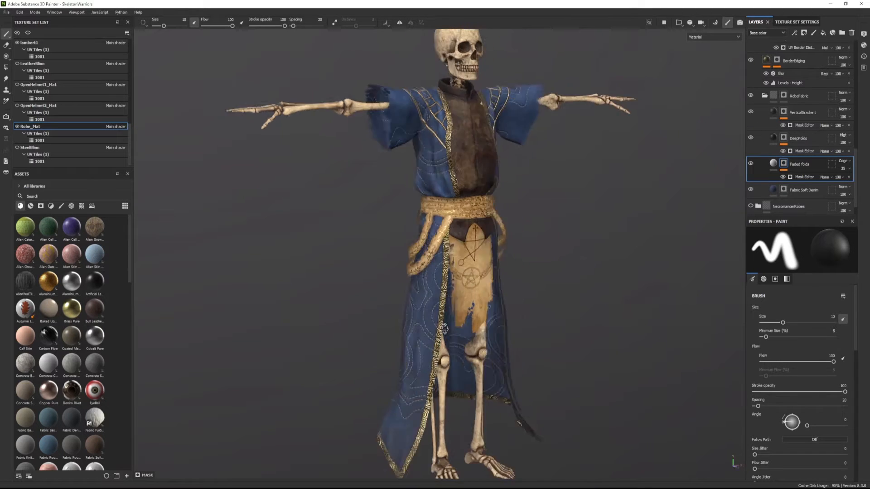
{"action": "left_click_drag", "start_coordinate": [444, 329], "coordinate": [706, 326], "text": "alt"}
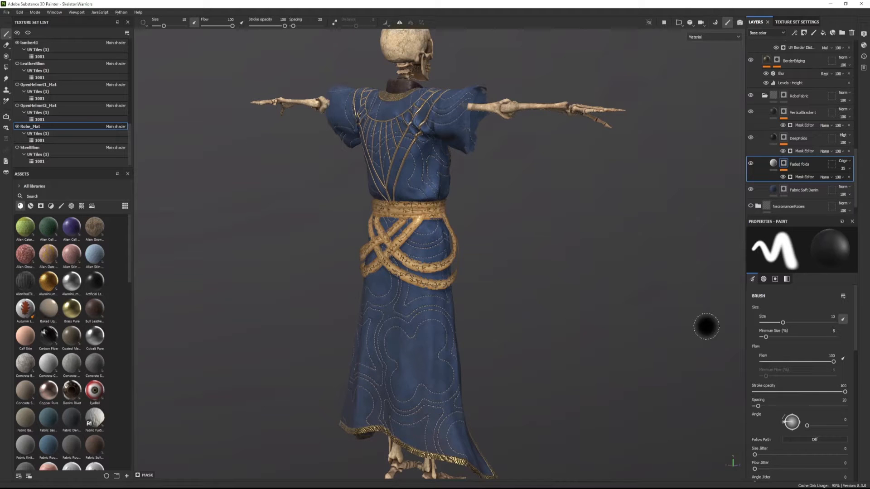
{"action": "left_click_drag", "start_coordinate": [706, 326], "coordinate": [217, 327], "text": "alt"}
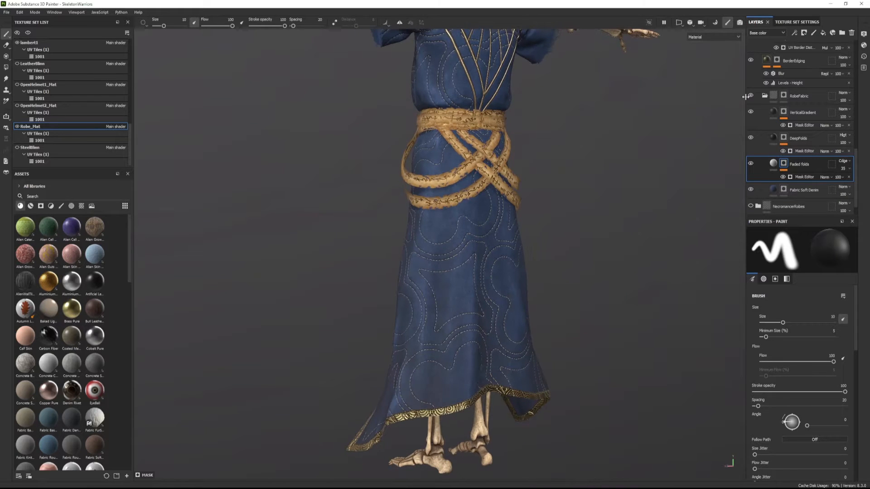
- Hide the VerticalGradient, DeepFolds and Faded folds layers
{"action": "left_click", "coordinate": [750, 112]}
{"action": "left_click", "coordinate": [750, 163]}
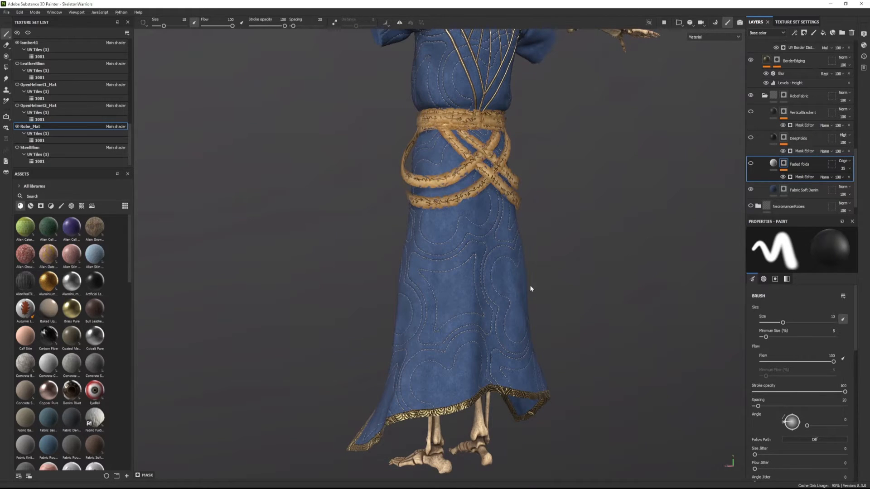
{"action": "left_click_drag", "start_coordinate": [536, 264], "coordinate": [530, 305], "text": "alt"}
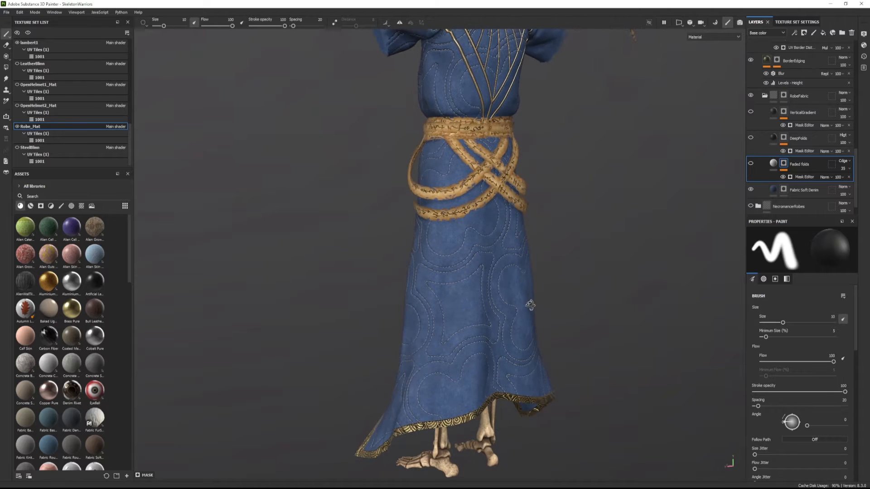
- Add a new fill layer directly above the Fabric Soft Denim layer
{"action": "left_click", "coordinate": [784, 191]}
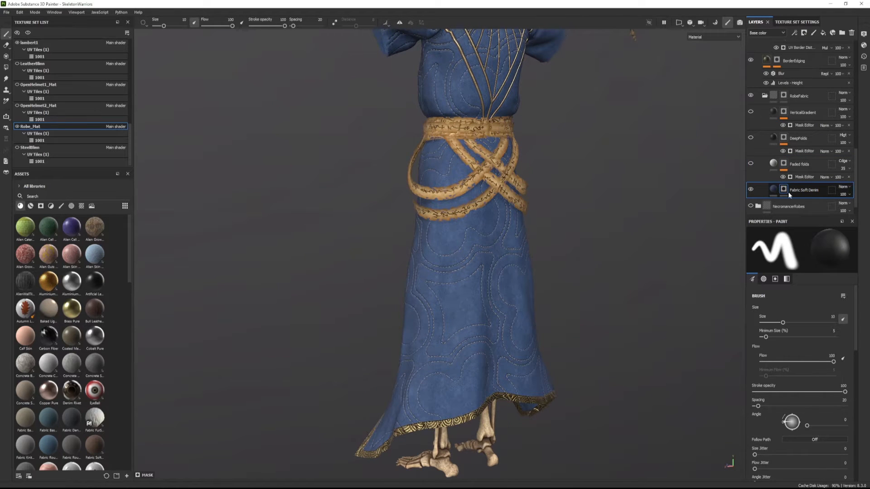
{"action": "left_click", "coordinate": [823, 33]}
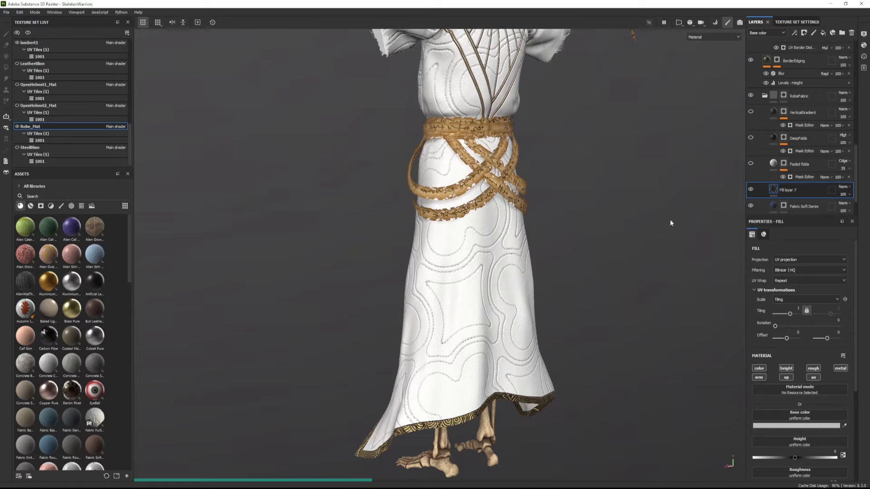
{"action": "left_click_drag", "start_coordinate": [592, 255], "coordinate": [559, 254], "text": "alt"}
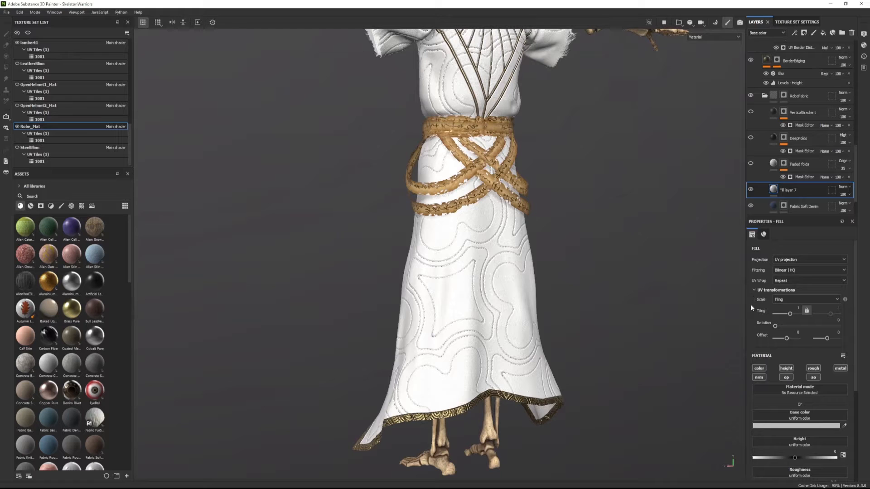
- Disable the new fill layer's height, rough, metal, nrm, op and ao channels, keeping only color
{"action": "left_click", "coordinate": [761, 378]}
{"action": "left_click", "coordinate": [785, 369]}
{"action": "left_click", "coordinate": [786, 377]}
{"action": "left_click", "coordinate": [813, 368]}
{"action": "left_click", "coordinate": [813, 377]}
{"action": "left_click", "coordinate": [839, 369]}
- Rename the new fill layer above Fabric Soft Denim as Dirtgradient
{"action": "double_click", "coordinate": [787, 190]}
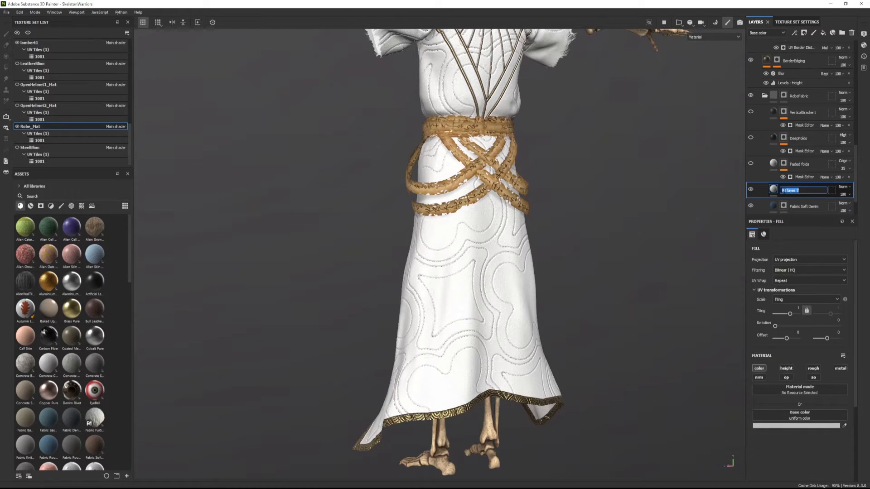
{"action": "type", "text": "Dir"}
{"action": "type", "text": "tgradient"}
{"action": "key", "text": "Return"}
- Set the Dirtgradient layer's base color to a very dark, desaturated brown
{"action": "left_click", "coordinate": [784, 426]}
{"action": "left_click", "coordinate": [705, 433]}
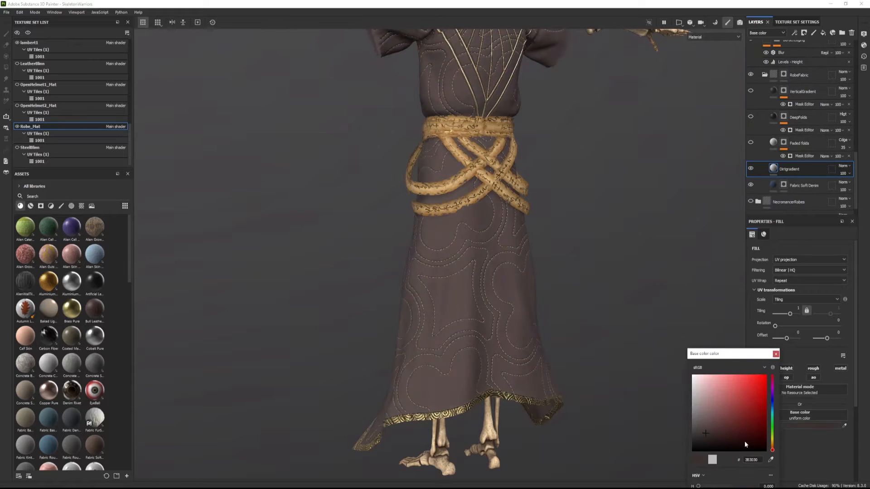
{"action": "left_click_drag", "start_coordinate": [772, 445], "coordinate": [772, 449]}
{"action": "left_click", "coordinate": [706, 437]}
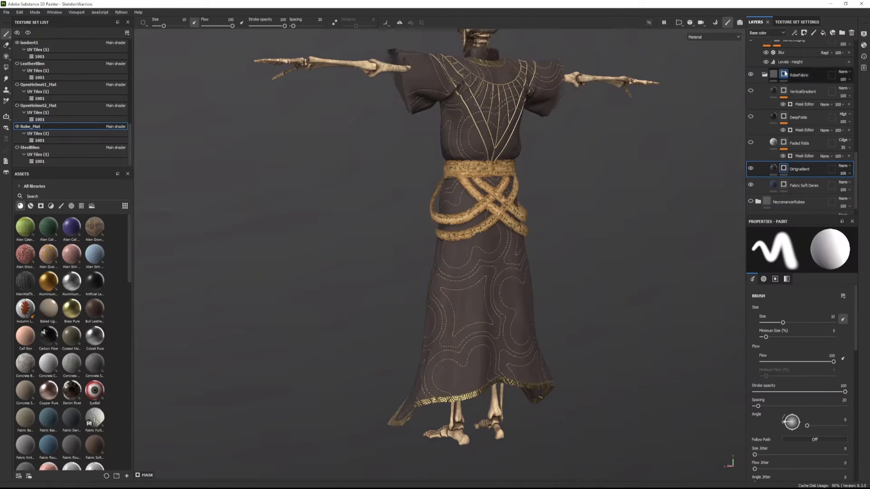
- Add a generator to the Dirtgradient layer's mask and choose Mask Editor for it
{"action": "left_click", "coordinate": [795, 31]}
{"action": "left_click", "coordinate": [813, 42]}
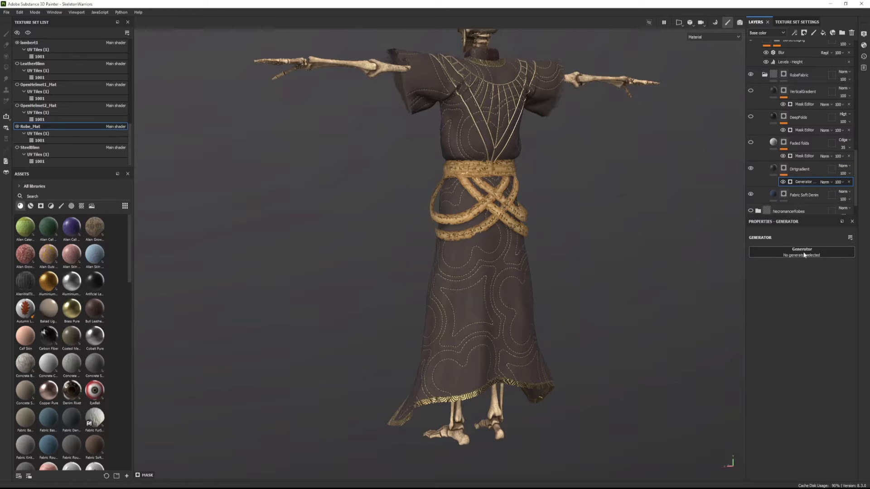
{"action": "left_click", "coordinate": [803, 255]}
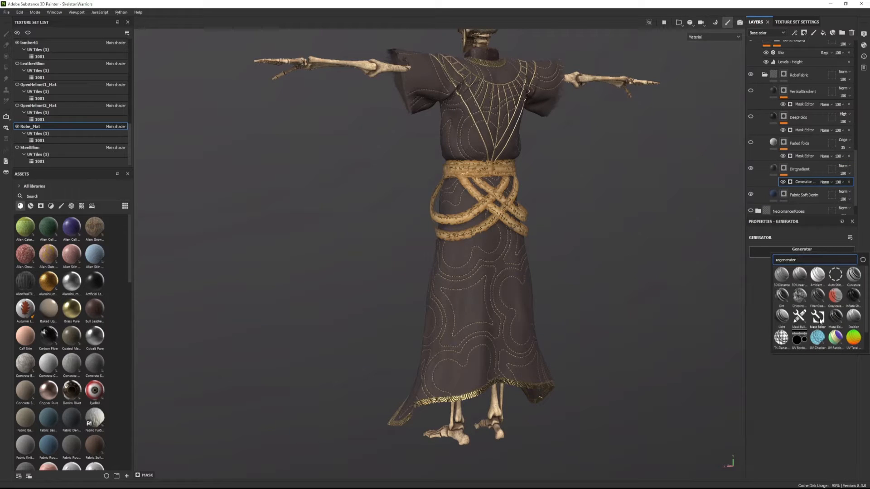
{"action": "left_click", "coordinate": [820, 319]}
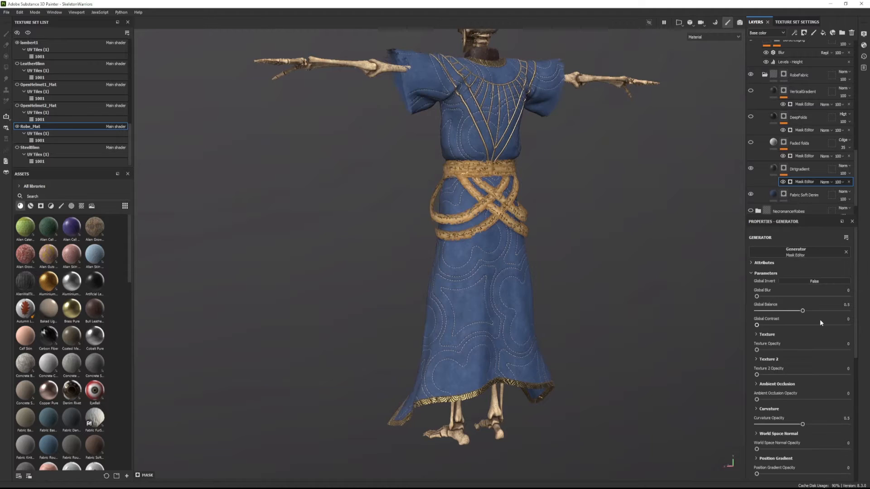
{"action": "mouse_move", "coordinate": [773, 199]}
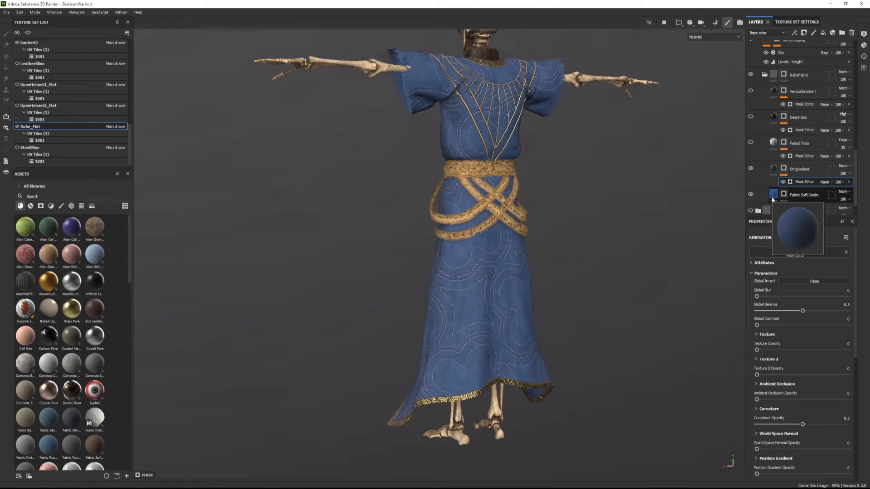
- Set the Dirtgradient Mask Editor's Curvature Opacity to 0 and its Position Gradient Opacity to 0.7, checking the mask and material
{"action": "left_click", "coordinate": [784, 169], "text": "alt"}
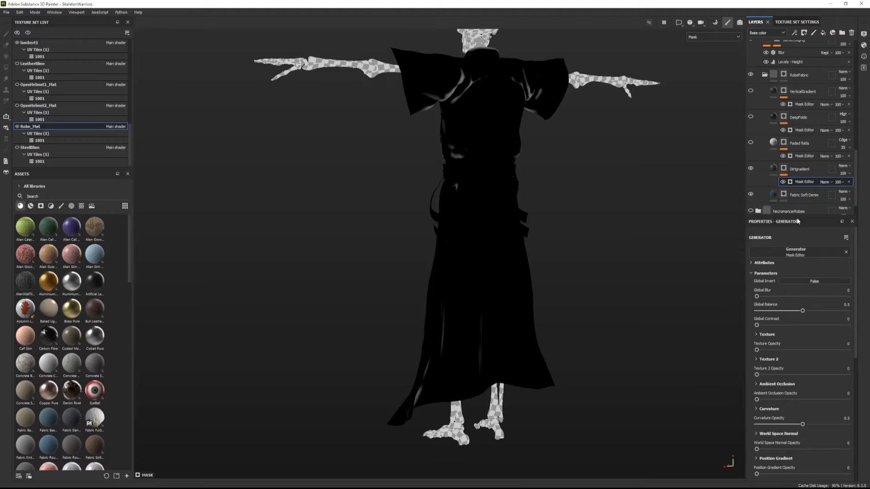
{"action": "scroll", "coordinate": [798, 329], "scroll_direction": "down", "scroll_amount": 3}
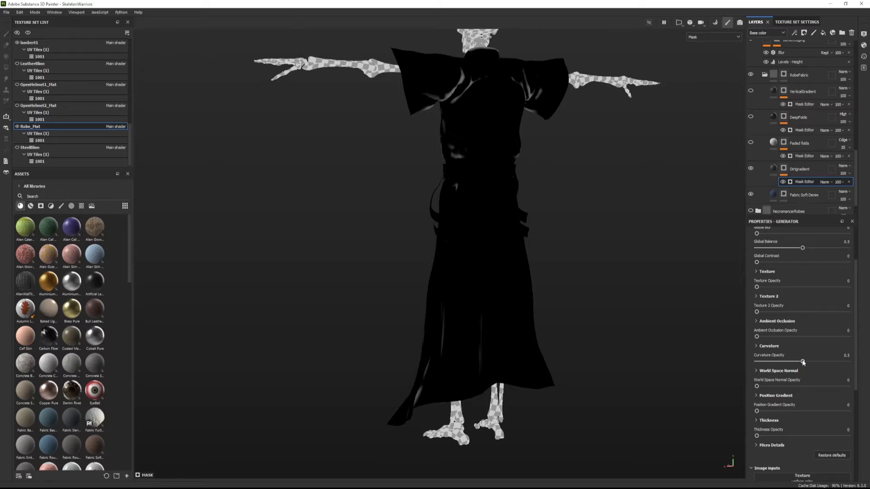
{"action": "left_click_drag", "start_coordinate": [802, 362], "coordinate": [755, 363]}
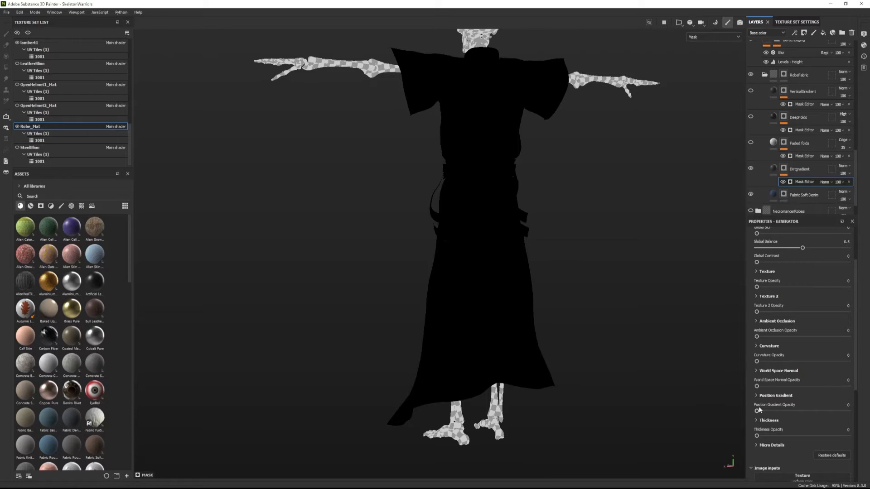
{"action": "left_click_drag", "start_coordinate": [763, 411], "coordinate": [782, 413]}
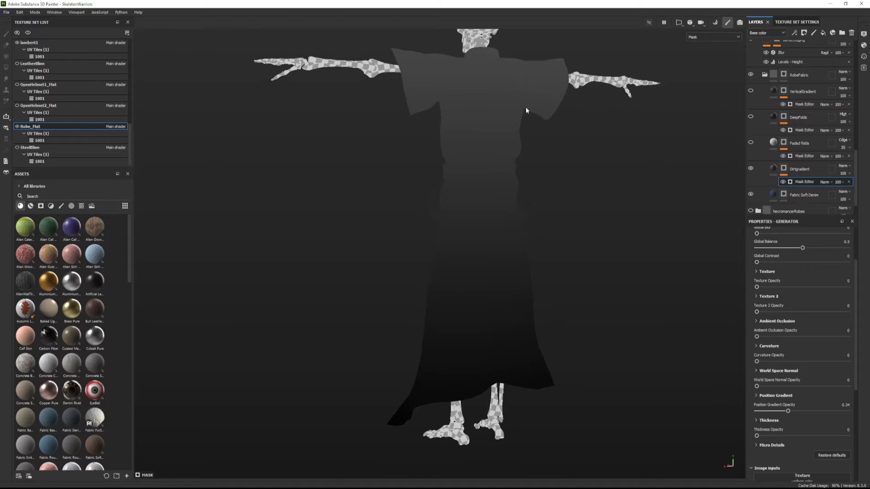
{"action": "left_click_drag", "start_coordinate": [563, 207], "coordinate": [536, 212], "text": "alt"}
{"action": "key", "text": "m"}
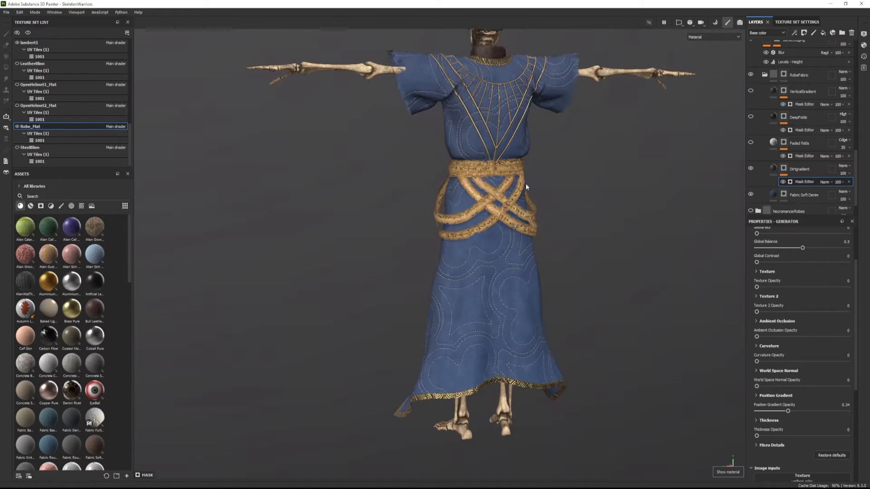
{"action": "left_click_drag", "start_coordinate": [787, 411], "coordinate": [820, 414]}
- Set the Top To Bottom invert option to True in the Dirtgradient mask's position gradient
{"action": "left_click", "coordinate": [755, 393]}
{"action": "scroll", "coordinate": [761, 376], "scroll_direction": "down", "scroll_amount": 3}
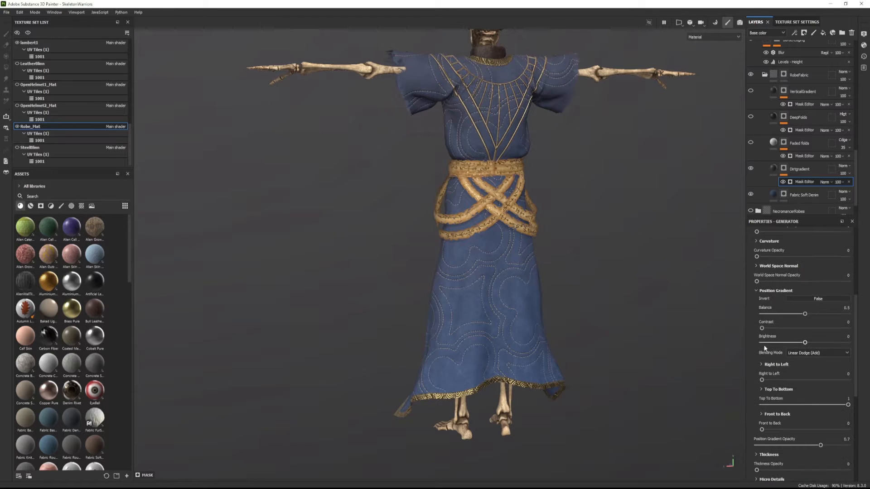
{"action": "left_click", "coordinate": [761, 389]}
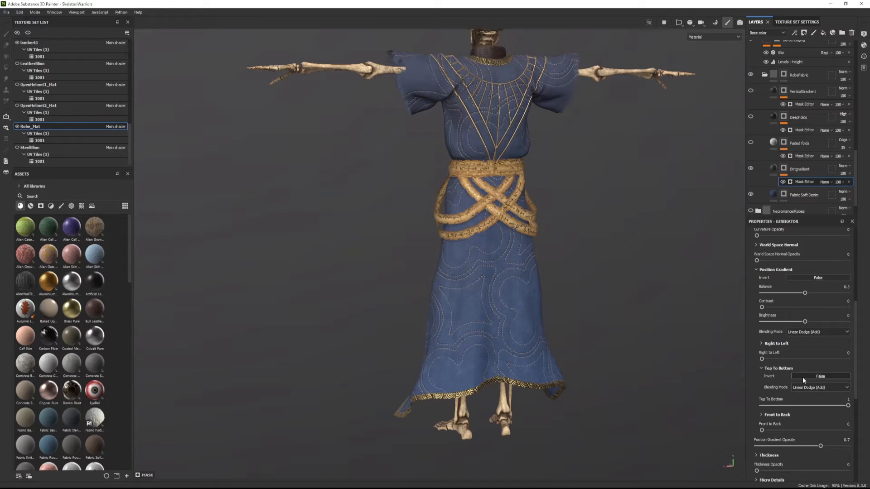
{"action": "left_click", "coordinate": [802, 377]}
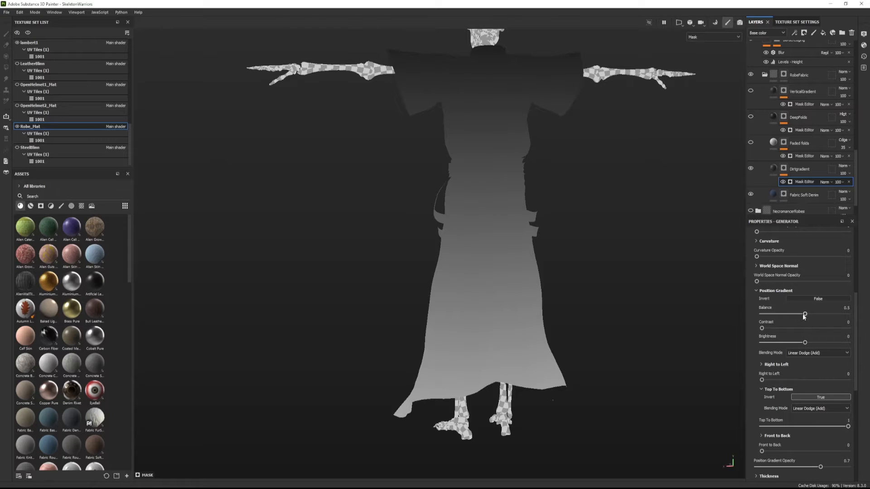
- Set the position gradient's Balance to 0.55 and Contrast to 0.53, and inspect the robe in the Material view
{"action": "mouse_move", "coordinate": [802, 314]}
{"action": "left_mouse_down"}
{"action": "mouse_move", "coordinate": [820, 315]}
{"action": "mouse_move", "coordinate": [800, 315]}
{"action": "mouse_move", "coordinate": [808, 315]}
{"action": "left_mouse_up"}
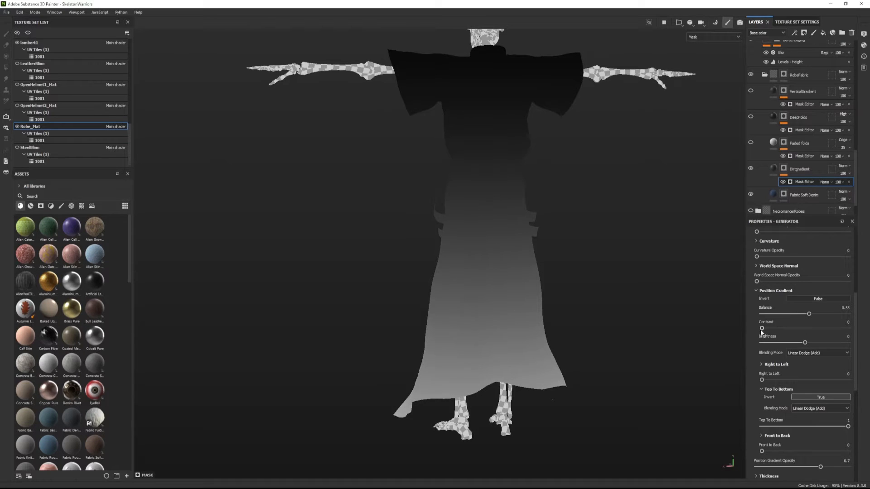
{"action": "left_click_drag", "start_coordinate": [762, 329], "coordinate": [808, 337]}
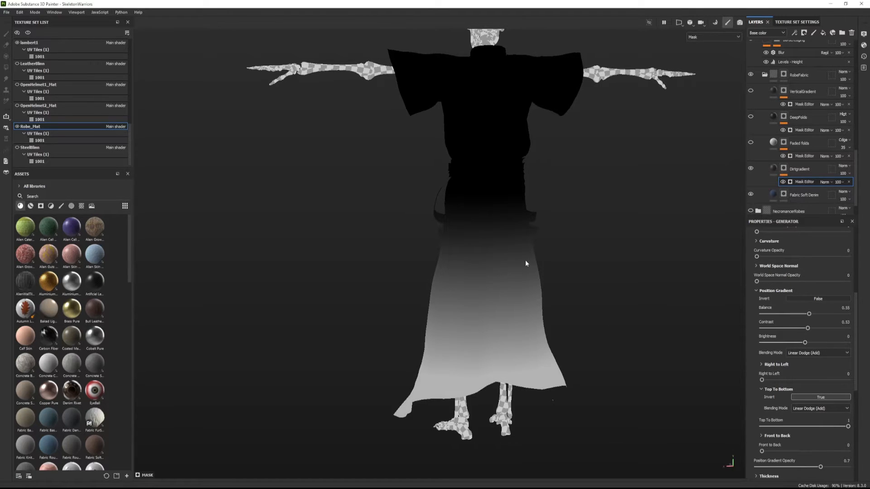
{"action": "key", "text": "m"}
{"action": "left_click_drag", "start_coordinate": [524, 259], "coordinate": [424, 302], "text": "alt"}
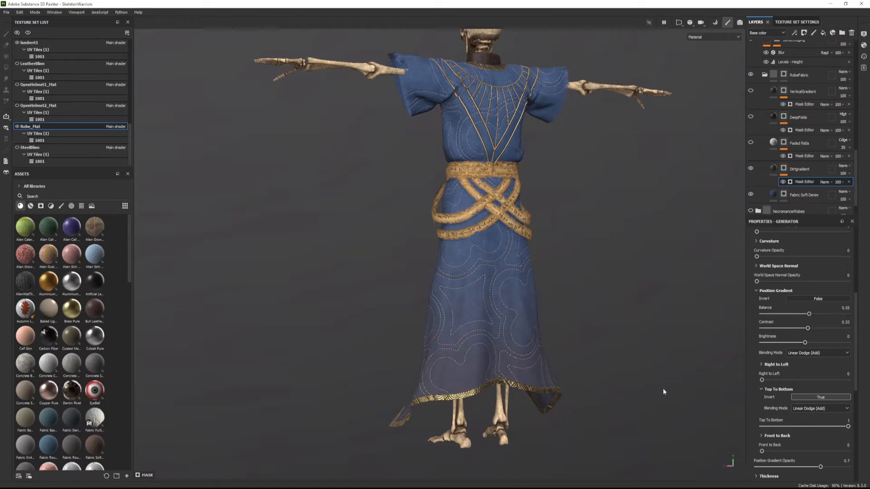
- Set the Dirtgradient layer's base color blending mode to Multiply
{"action": "mouse_move", "coordinate": [775, 169]}
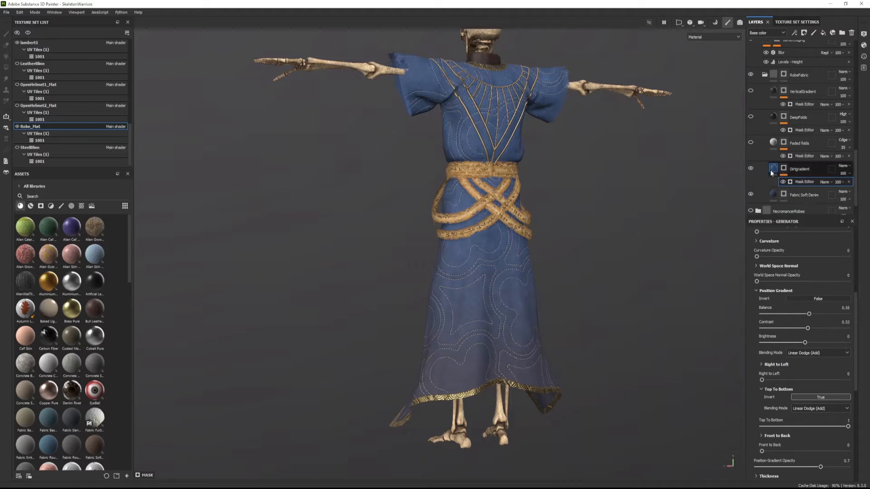
{"action": "left_click", "coordinate": [816, 169]}
{"action": "left_click", "coordinate": [843, 168]}
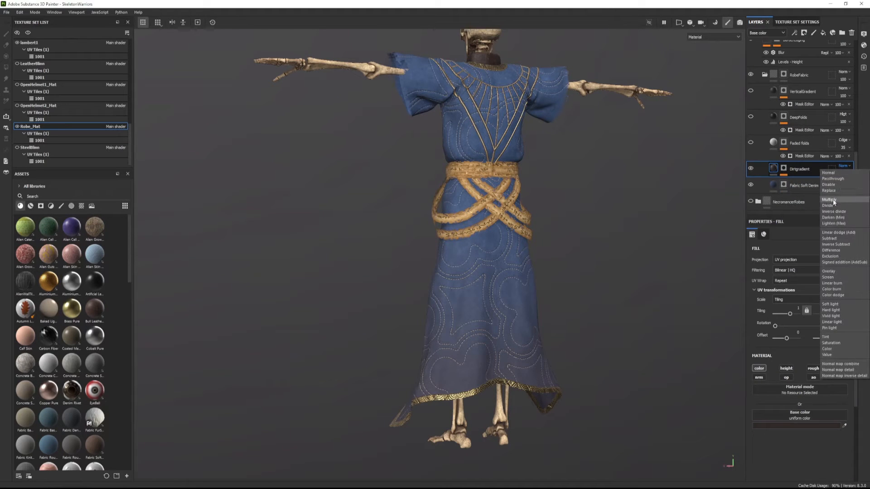
{"action": "left_click", "coordinate": [834, 203]}
{"action": "left_click", "coordinate": [842, 166]}
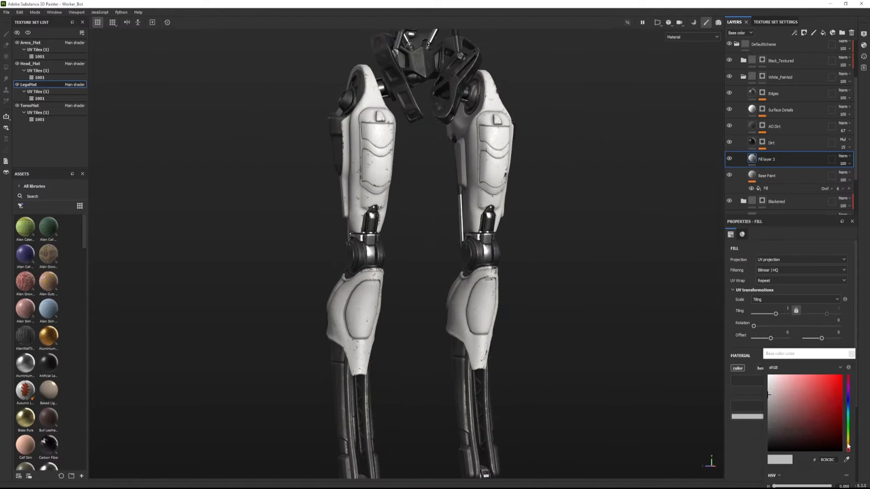
- Add a mask with a Mask Editor generator to Fill layer 3 above Base Paint on the robot's legs
{"action": "left_click", "coordinate": [803, 33]}
{"action": "left_click", "coordinate": [815, 51]}
{"action": "left_click", "coordinate": [794, 33]}
{"action": "left_click", "coordinate": [809, 43]}
{"action": "left_click", "coordinate": [786, 253]}
{"action": "left_click", "coordinate": [786, 319]}
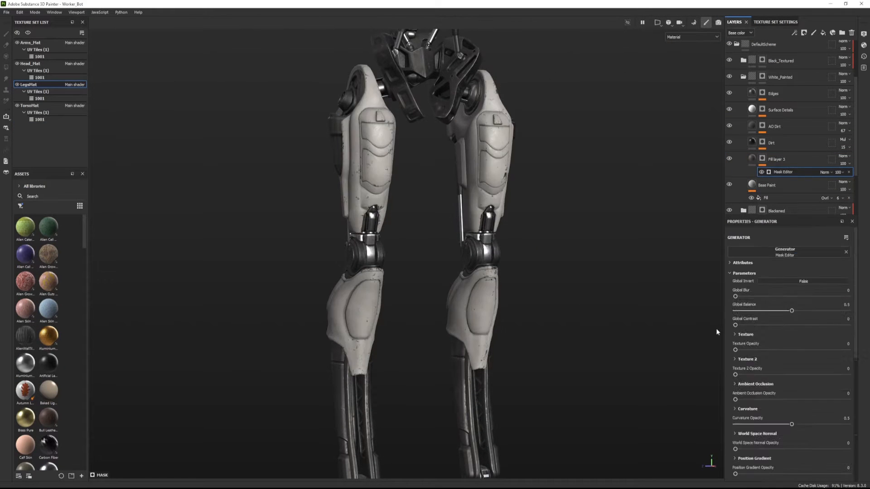
- Set the leg mask's Curvature Opacity to 0 and raise its Position Gradient Opacity to the maximum
{"action": "scroll", "coordinate": [770, 344], "scroll_direction": "down", "scroll_amount": 3}
{"action": "left_click_drag", "start_coordinate": [792, 340], "coordinate": [733, 340]}
{"action": "left_click_drag", "start_coordinate": [735, 390], "coordinate": [848, 390]}
- Display the leg mask and invert its position gradient, with Balance at 0.47 and Contrast at 0.57
{"action": "left_click", "coordinate": [762, 158], "text": "alt"}
{"action": "left_click", "coordinate": [754, 375]}
{"action": "scroll", "coordinate": [766, 376], "scroll_direction": "down", "scroll_amount": 1}
{"action": "left_click_drag", "start_coordinate": [740, 370], "coordinate": [791, 356]}
{"action": "left_click", "coordinate": [796, 344]}
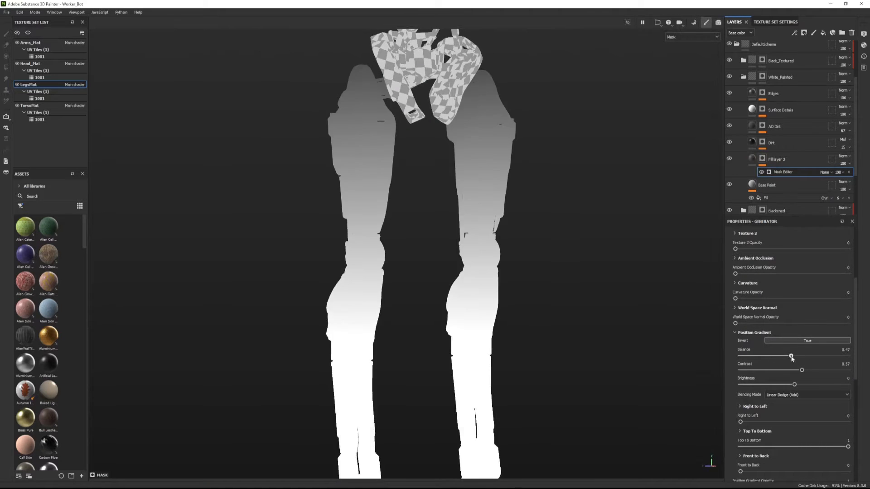
- Raise the leg position gradient's Contrast to 0.78 and check the legs in the Material view
{"action": "key", "text": "m"}
{"action": "left_click_drag", "start_coordinate": [558, 277], "coordinate": [561, 277], "text": "alt"}
{"action": "left_click_drag", "start_coordinate": [801, 370], "coordinate": [823, 371]}
{"action": "left_click", "coordinate": [761, 158], "text": "alt"}
{"action": "key", "text": "m"}
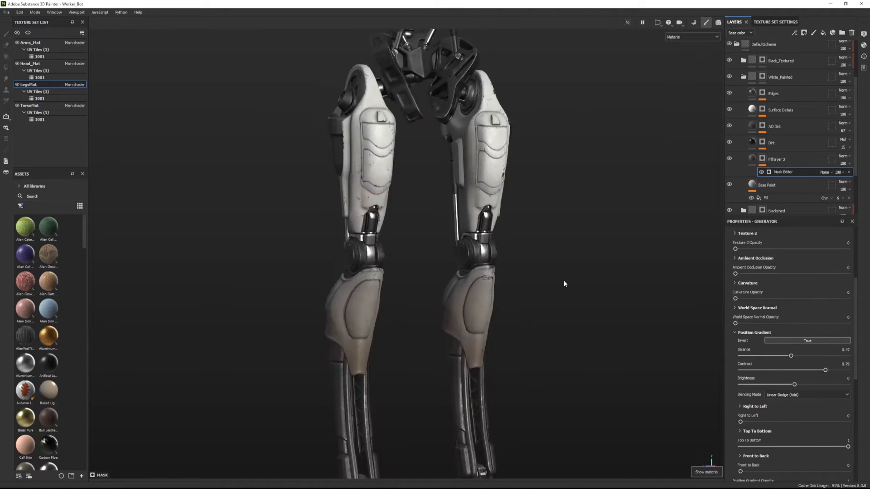
{"action": "left_click", "coordinate": [735, 333]}
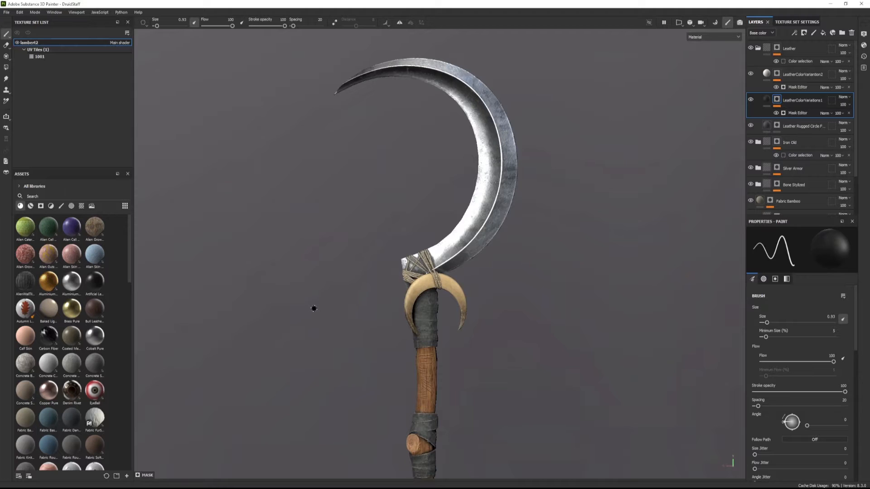
- Examine the druid staff's shaft, horns and leather wraps from several angles and up close in the Material view
{"action": "left_click_drag", "start_coordinate": [326, 311], "coordinate": [344, 290], "text": "alt"}
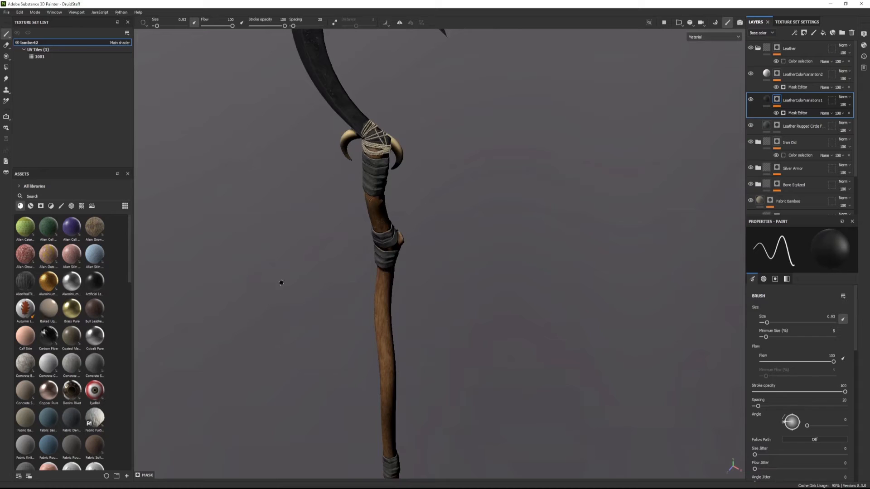
{"action": "left_click_drag", "start_coordinate": [412, 325], "coordinate": [369, 217], "text": "alt"}
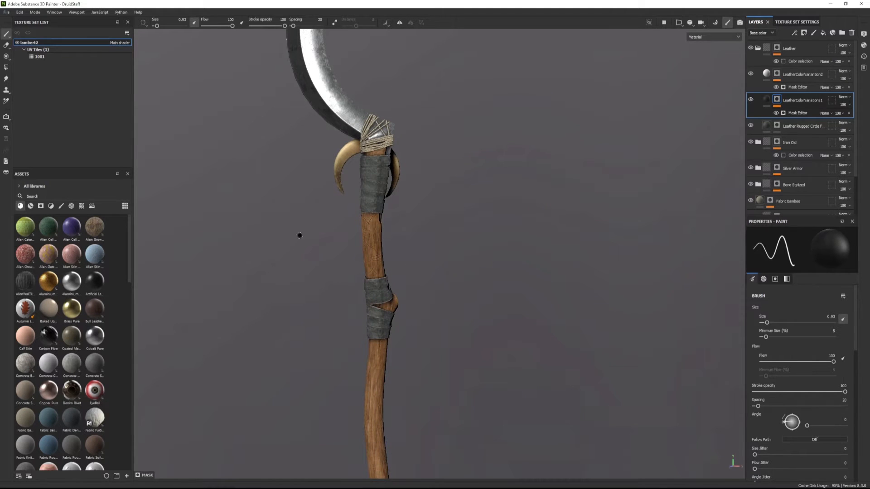
{"action": "right_click_drag", "start_coordinate": [301, 236], "coordinate": [818, 462], "text": "alt"}
{"action": "middle_click_drag", "start_coordinate": [315, 296], "coordinate": [432, 278], "text": "alt"}
{"action": "right_click_drag", "start_coordinate": [433, 279], "coordinate": [679, 424], "text": "alt"}
{"action": "middle_click_drag", "start_coordinate": [551, 291], "coordinate": [521, 310], "text": "alt"}
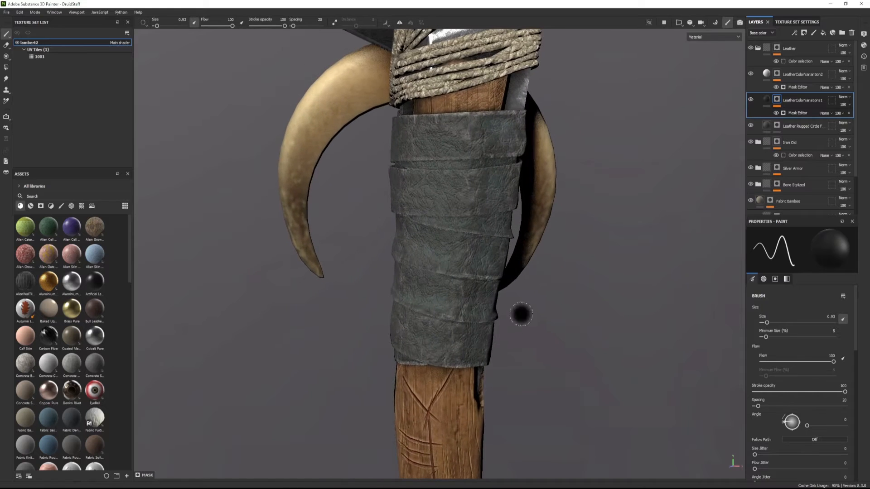
{"action": "mouse_move", "coordinate": [477, 272]}
{"action": "left_mouse_down", "text": "alt"}
{"action": "mouse_move", "coordinate": [399, 363]}
{"action": "mouse_move", "coordinate": [475, 209]}
{"action": "left_mouse_up", "text": "alt"}
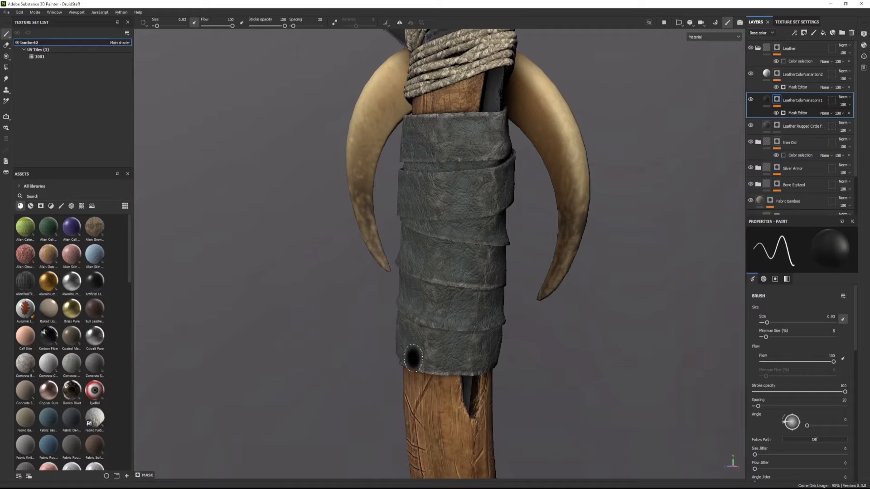
{"action": "left_click_drag", "start_coordinate": [412, 357], "coordinate": [564, 308], "text": "alt"}
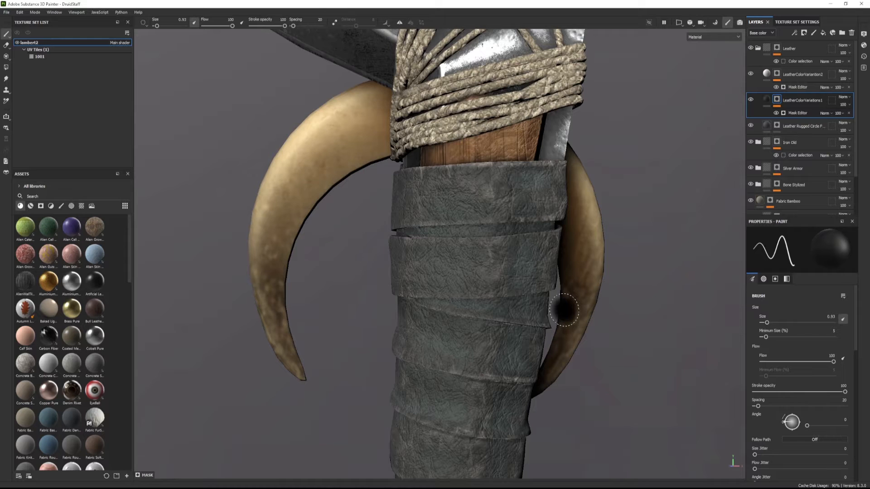
{"action": "left_click_drag", "start_coordinate": [468, 228], "coordinate": [459, 337], "text": "alt"}
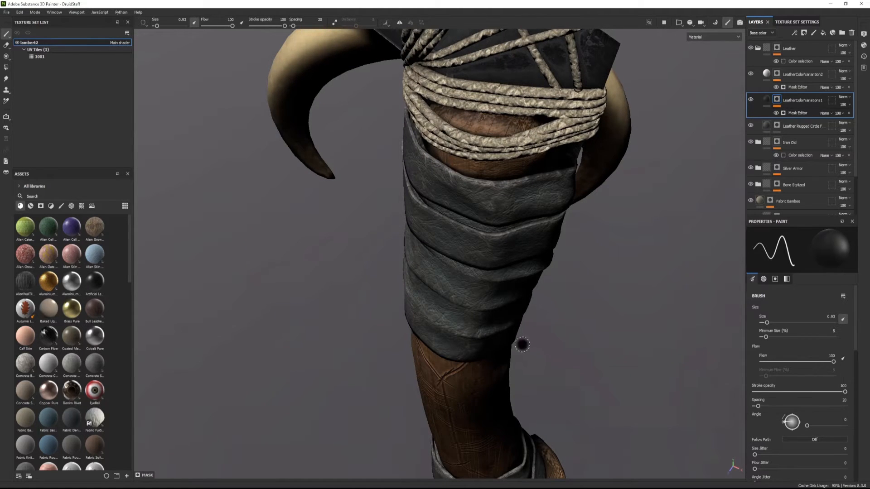
{"action": "mouse_move", "coordinate": [453, 317]}
{"action": "left_mouse_down", "text": "alt"}
{"action": "mouse_move", "coordinate": [526, 258]}
{"action": "mouse_move", "coordinate": [528, 275]}
{"action": "left_mouse_up", "text": "alt"}
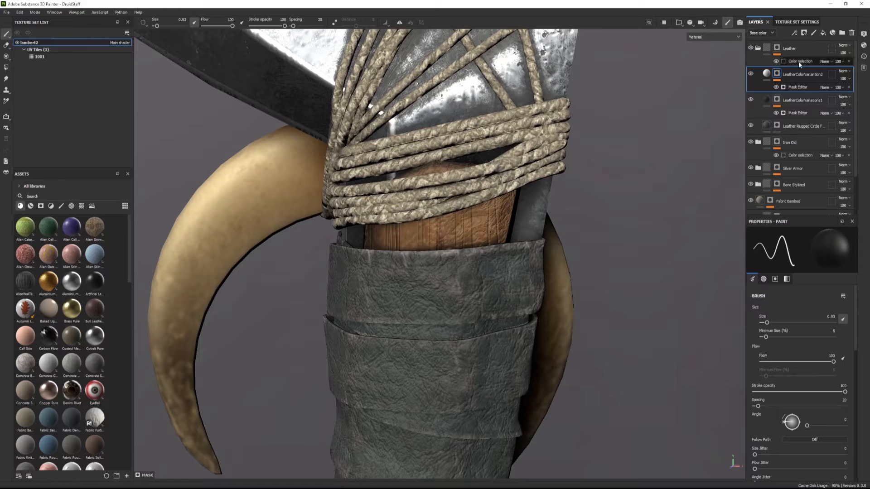
- Search the asset library's materials for leather and preview Leather Rough
{"action": "left_click", "coordinate": [59, 196]}
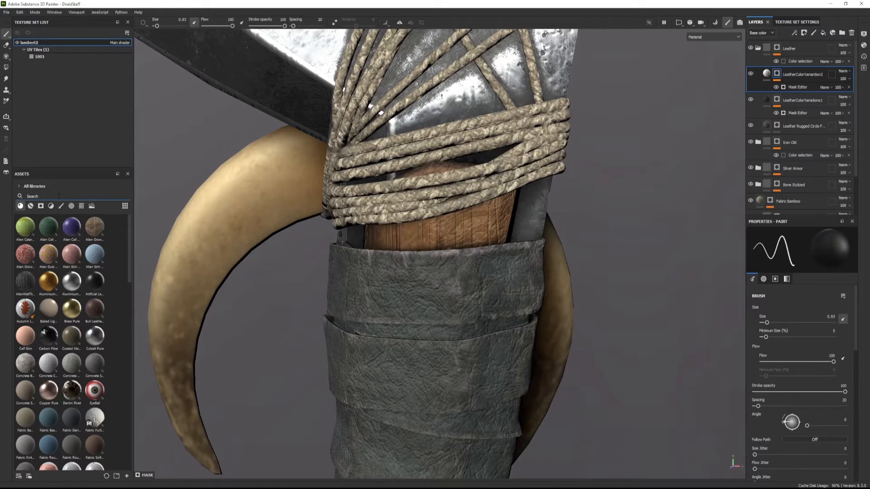
{"action": "type", "text": "leather"}
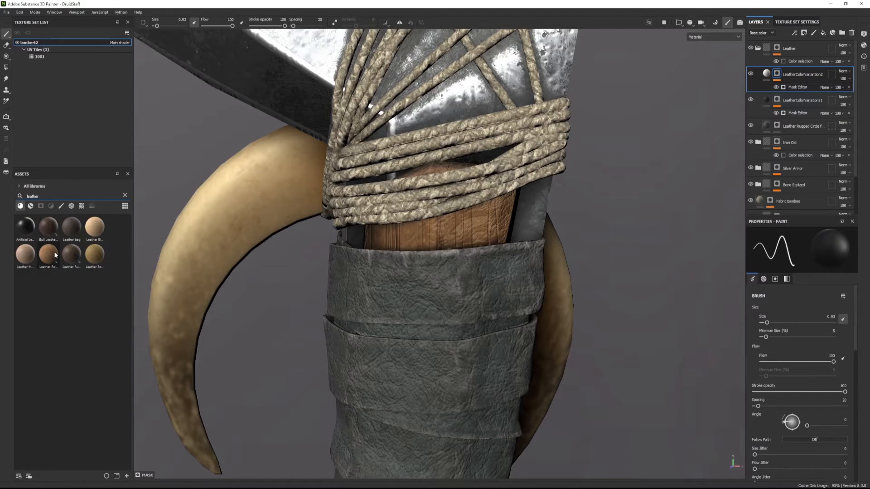
{"action": "mouse_move", "coordinate": [54, 255]}
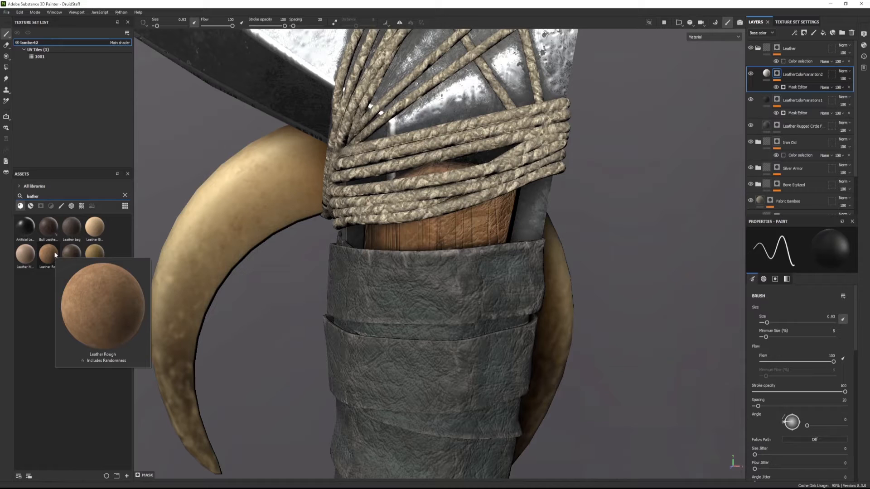
- Add the Leather Rough material above the color variation layers in the Leather folder and hide it with a black mask
{"action": "left_click_drag", "start_coordinate": [55, 255], "coordinate": [787, 68]}
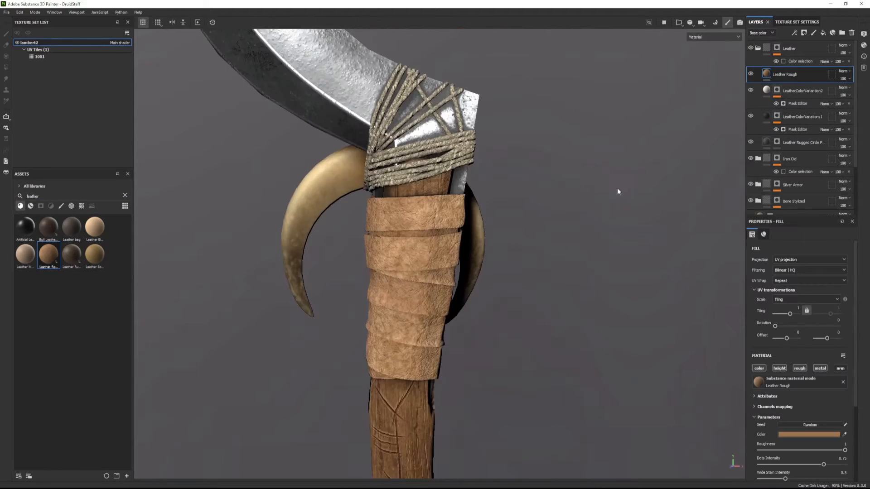
{"action": "scroll", "coordinate": [617, 190], "scroll_direction": "down", "scroll_amount": 5}
{"action": "left_click", "coordinate": [804, 32]}
{"action": "left_click", "coordinate": [815, 50]}
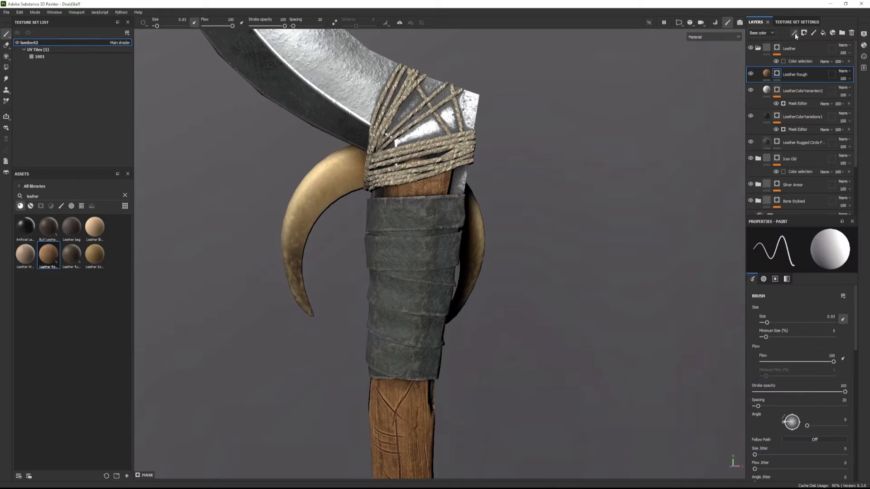
- Add a UV Border Distance generator to the Leather Rough layer's mask
{"action": "left_click", "coordinate": [794, 33]}
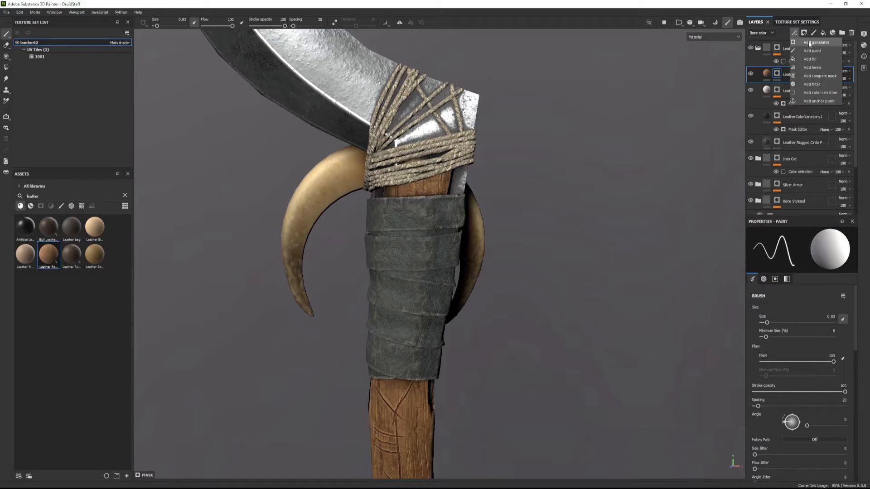
{"action": "left_click", "coordinate": [808, 42]}
{"action": "left_click", "coordinate": [811, 250]}
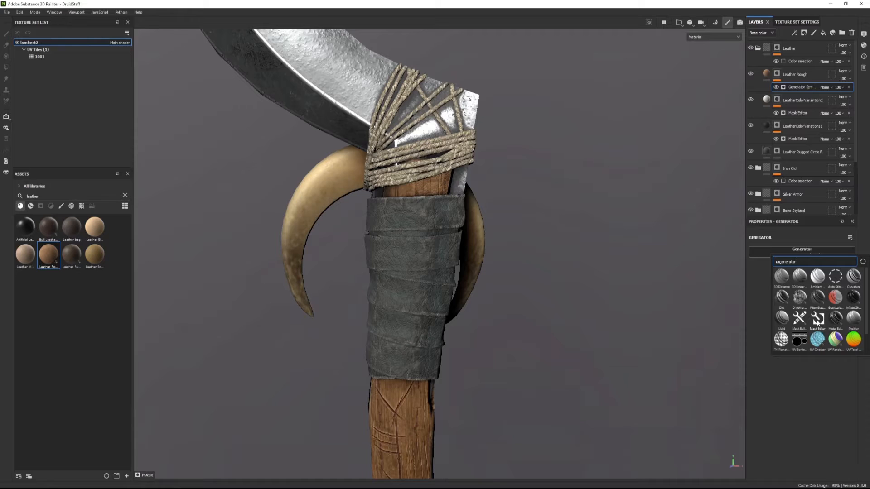
{"action": "mouse_move", "coordinate": [801, 343]}
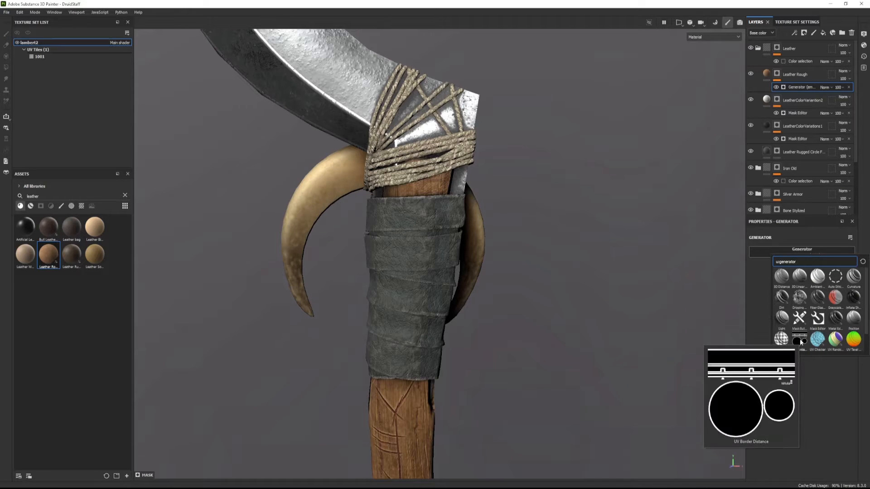
{"action": "left_click", "coordinate": [800, 340]}
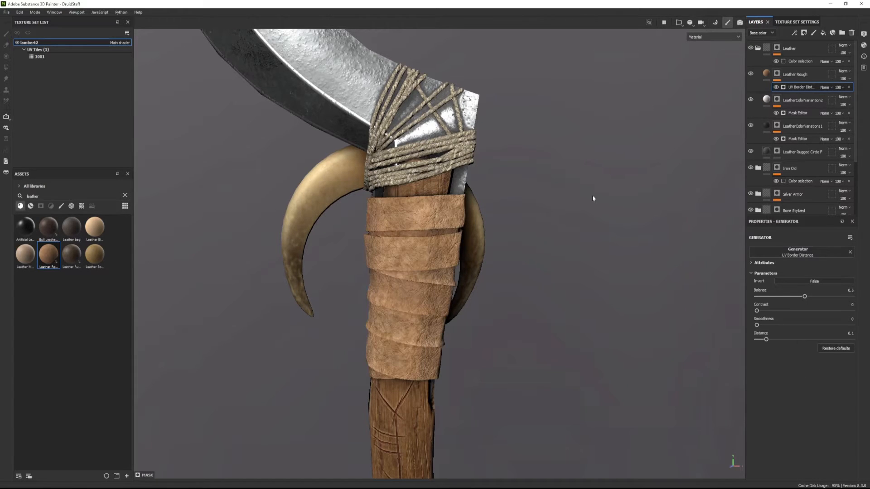
- Set the UV Border Distance generator's Balance to 0.03 to limit the rough leather to the wraps' edges
{"action": "left_click_drag", "start_coordinate": [537, 259], "coordinate": [456, 274], "text": "alt"}
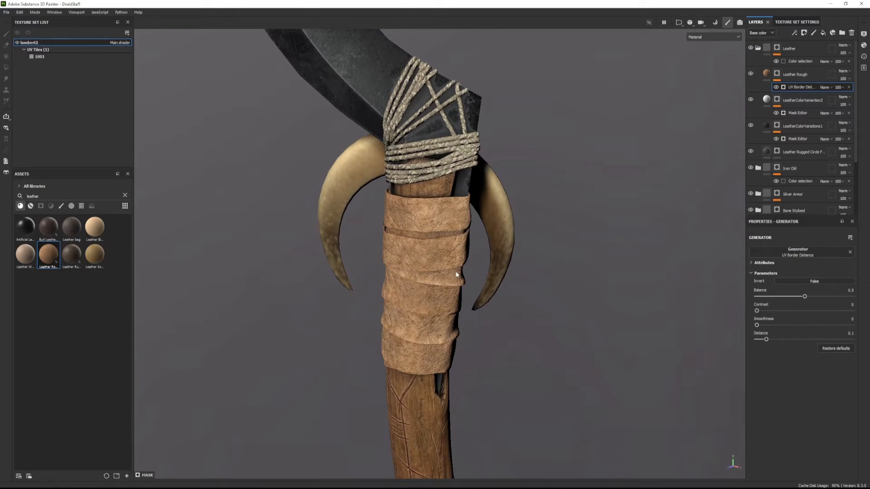
{"action": "left_click_drag", "start_coordinate": [805, 298], "coordinate": [759, 302]}
{"action": "left_click_drag", "start_coordinate": [759, 302], "coordinate": [759, 302]}
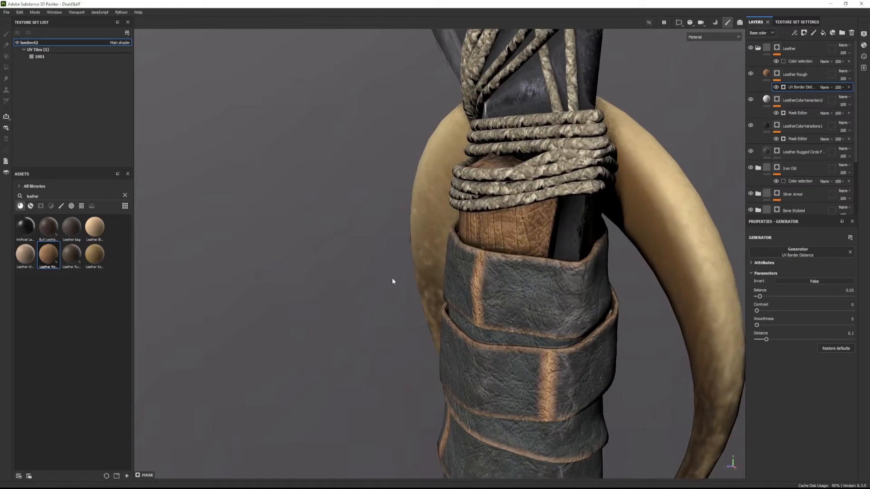
- Set the UV Border Distance generator's Contrast to 0.61 and leave its Distance at 0.1
{"action": "middle_click_drag", "start_coordinate": [510, 296], "coordinate": [421, 285], "text": "alt"}
{"action": "scroll", "coordinate": [421, 285], "scroll_direction": "up", "scroll_amount": 1}
{"action": "left_click_drag", "start_coordinate": [421, 286], "coordinate": [452, 229], "text": "alt"}
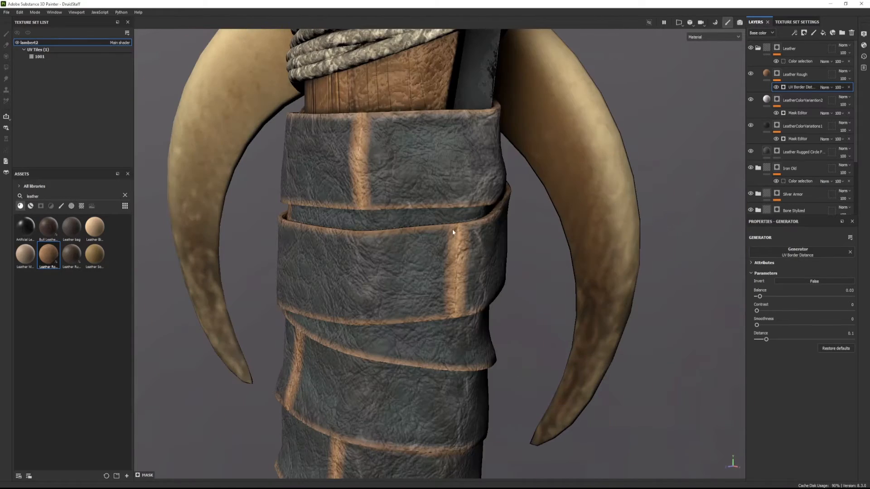
{"action": "middle_click_drag", "start_coordinate": [319, 322], "coordinate": [335, 299], "text": "alt"}
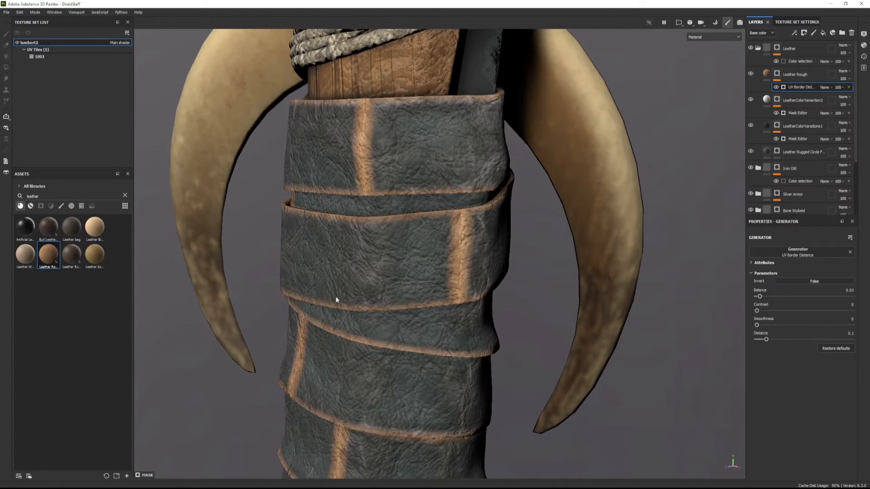
{"action": "left_click_drag", "start_coordinate": [336, 299], "coordinate": [371, 229], "text": "alt"}
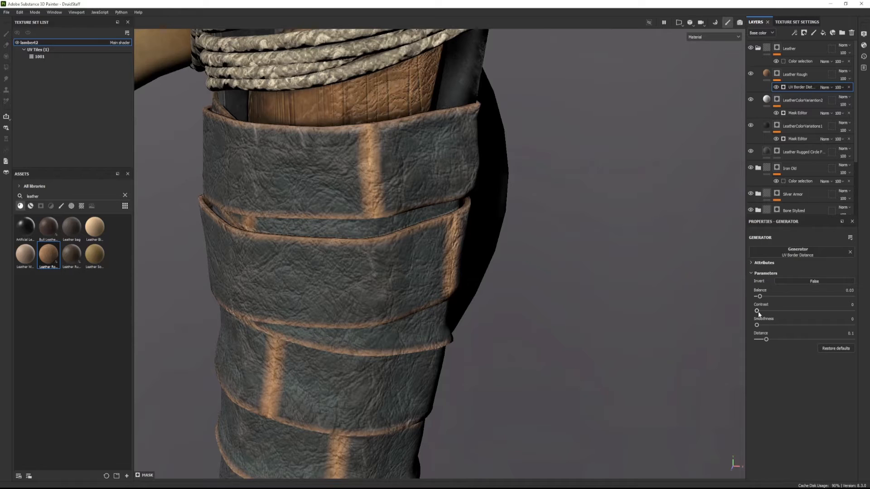
{"action": "left_click_drag", "start_coordinate": [757, 312], "coordinate": [777, 312]}
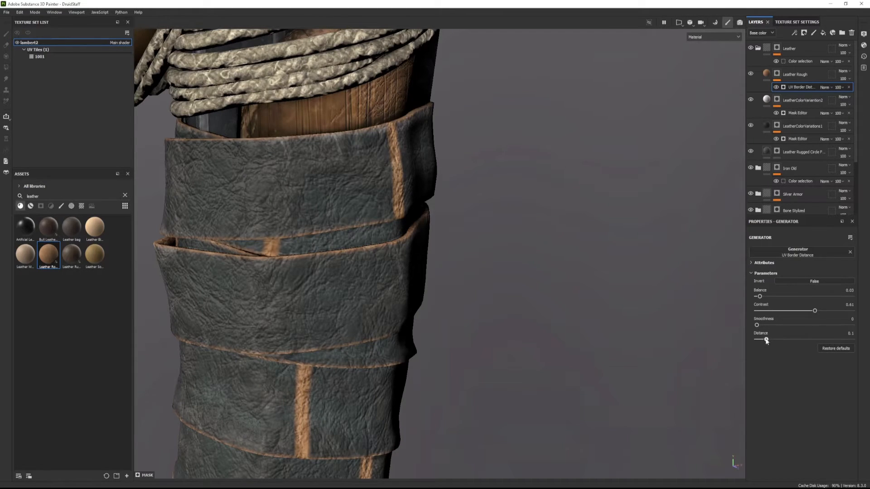
{"action": "left_click_drag", "start_coordinate": [766, 339], "coordinate": [765, 340]}
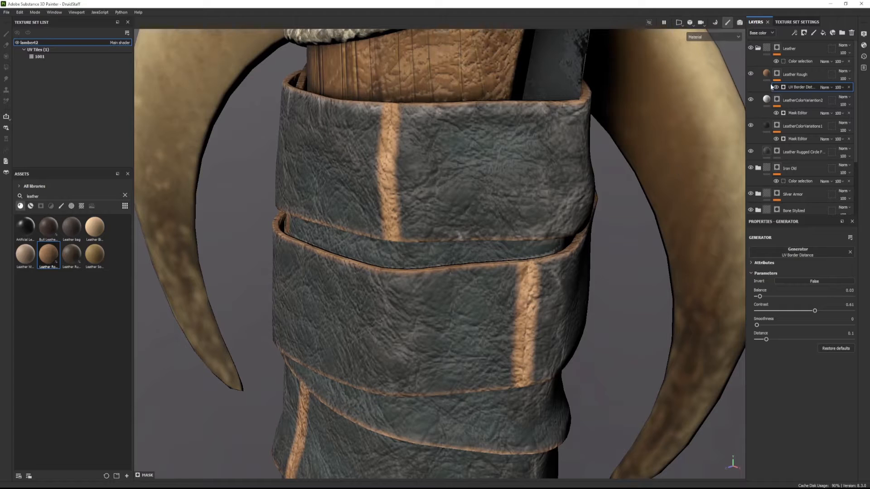
- Add a paint effect to the Leather Rough mask and paint out the vertical seam stripes on the upper leather wraps
{"action": "left_click", "coordinate": [794, 33]}
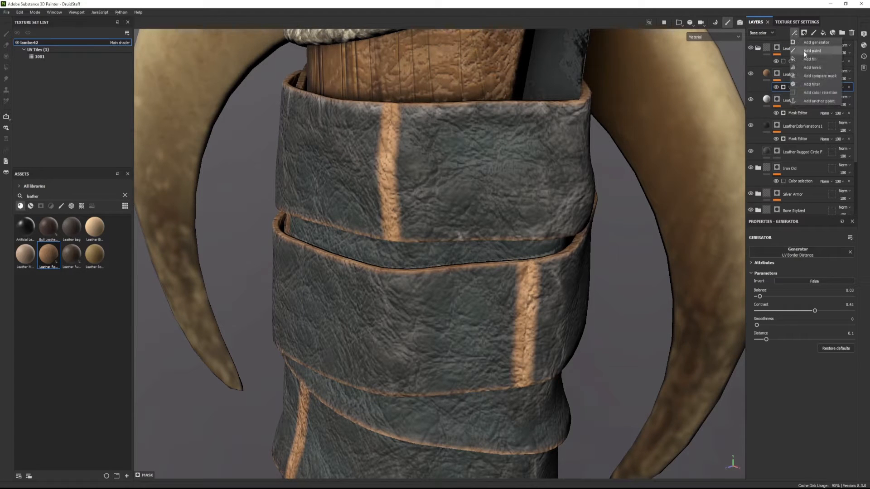
{"action": "left_click", "coordinate": [804, 52]}
{"action": "left_click", "coordinate": [414, 179]}
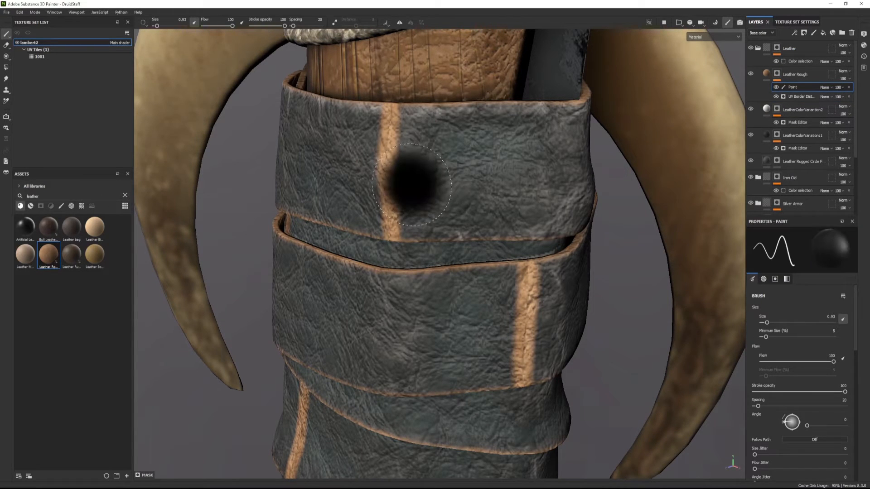
{"action": "mouse_move", "coordinate": [415, 180]}
{"action": "left_mouse_down", "text": "alt"}
{"action": "mouse_move", "coordinate": [427, 183]}
{"action": "mouse_move", "coordinate": [395, 187]}
{"action": "mouse_move", "coordinate": [386, 155]}
{"action": "left_mouse_up", "text": "alt"}
{"action": "left_click_drag", "start_coordinate": [387, 155], "coordinate": [386, 145]}
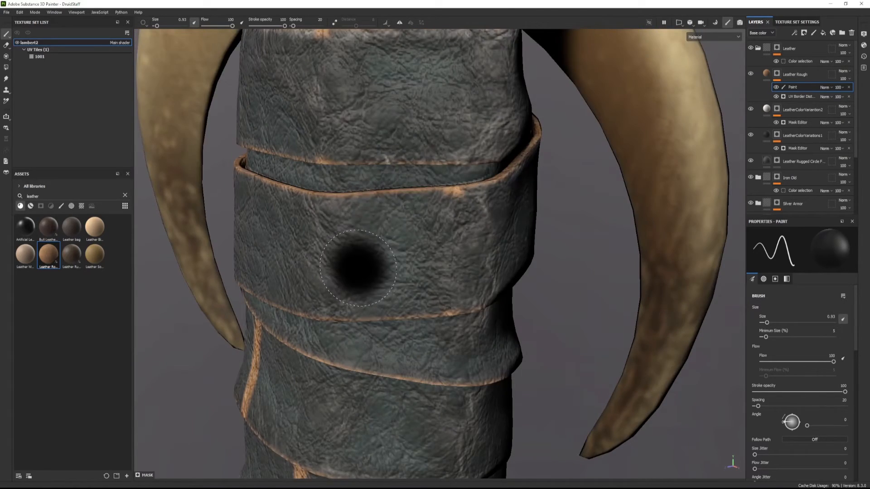
{"action": "middle_click_drag", "start_coordinate": [407, 168], "coordinate": [422, 131], "text": "alt"}
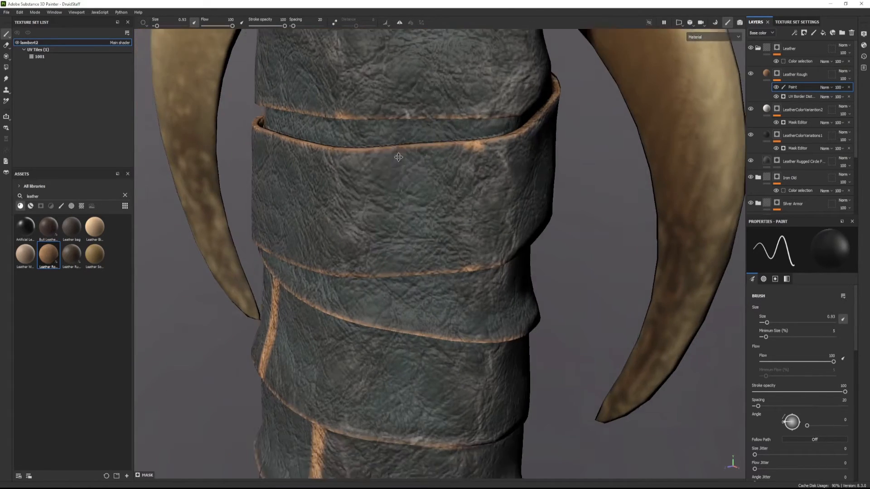
{"action": "mouse_move", "coordinate": [290, 203]}
{"action": "left_mouse_down", "text": "alt"}
{"action": "mouse_move", "coordinate": [336, 209]}
{"action": "mouse_move", "coordinate": [393, 185]}
{"action": "mouse_move", "coordinate": [387, 236]}
{"action": "left_mouse_up", "text": "alt"}
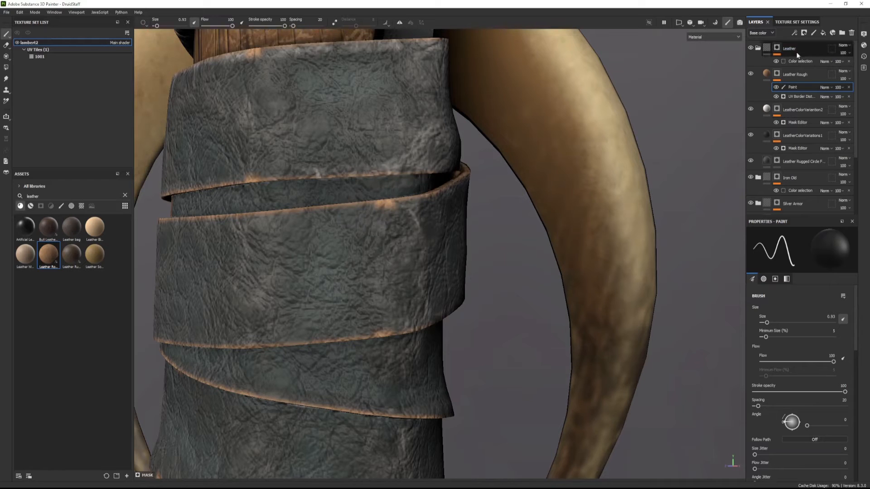
- Add a Warp filter above the paint effect in the Leather Rough mask
{"action": "left_click", "coordinate": [796, 32]}
{"action": "left_click", "coordinate": [807, 84]}
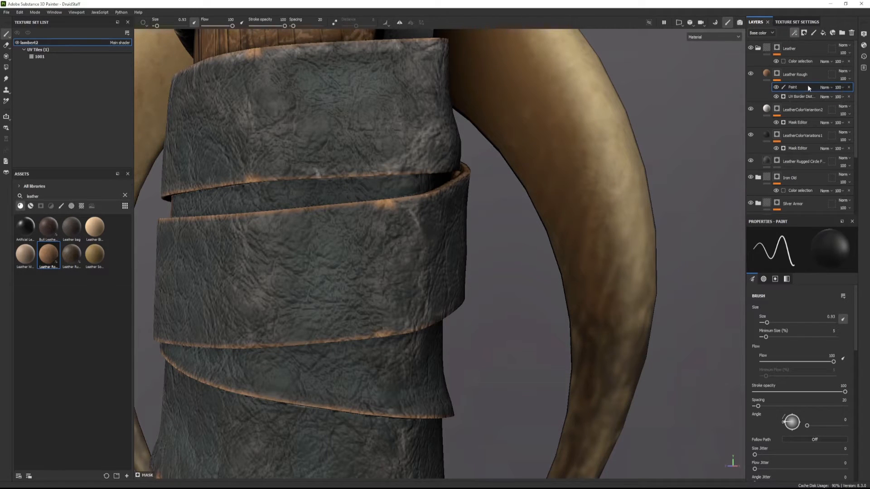
{"action": "left_click", "coordinate": [801, 251]}
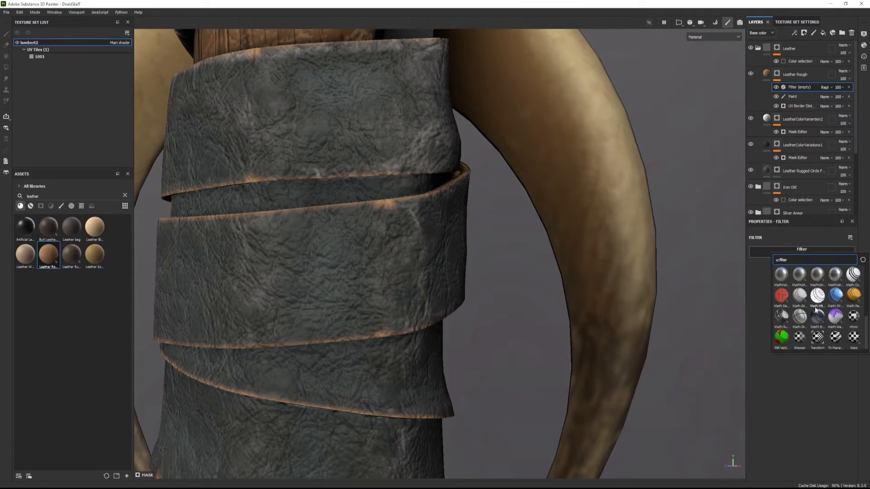
{"action": "left_click", "coordinate": [854, 342]}
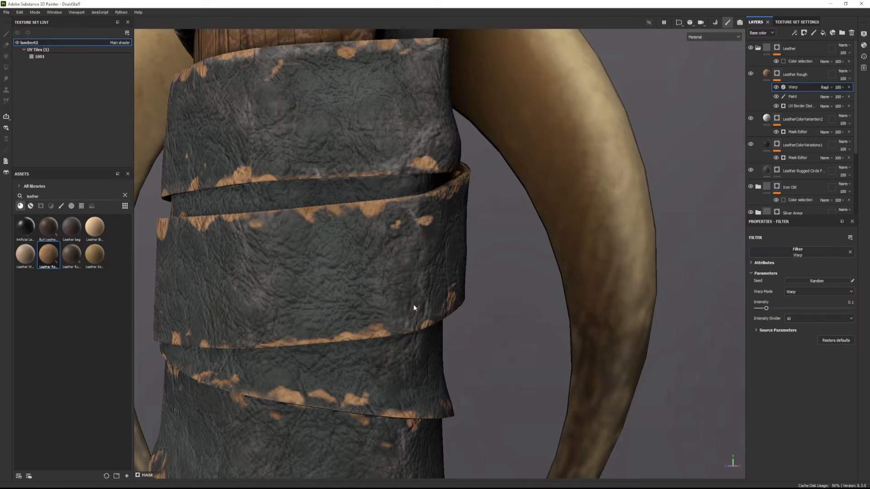
- Set the Warp filter's Source Tiling to 3.74 and its Intensity to 0.007 for finely worn leather edges
{"action": "left_click_drag", "start_coordinate": [312, 202], "coordinate": [369, 235], "text": "alt"}
{"action": "middle_click_drag", "start_coordinate": [368, 235], "coordinate": [505, 242], "text": "alt"}
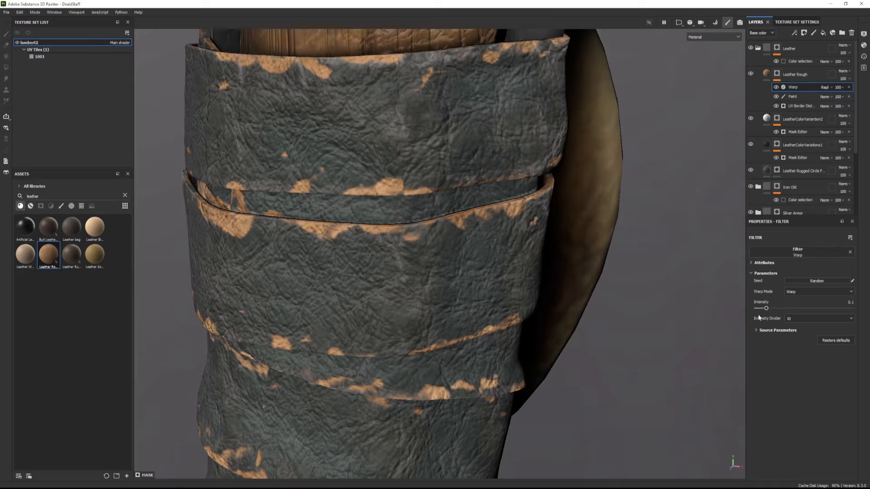
{"action": "left_click_drag", "start_coordinate": [765, 309], "coordinate": [760, 309]}
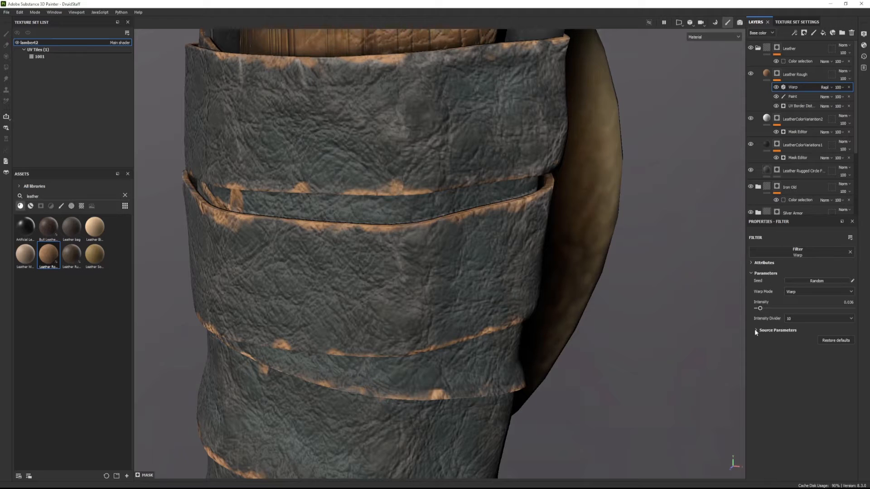
{"action": "left_click", "coordinate": [755, 330]}
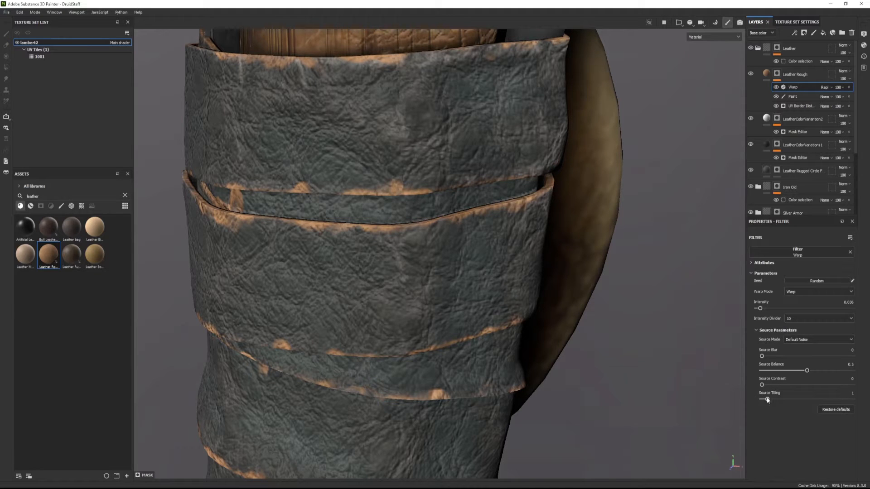
{"action": "left_click_drag", "start_coordinate": [767, 400], "coordinate": [783, 400]}
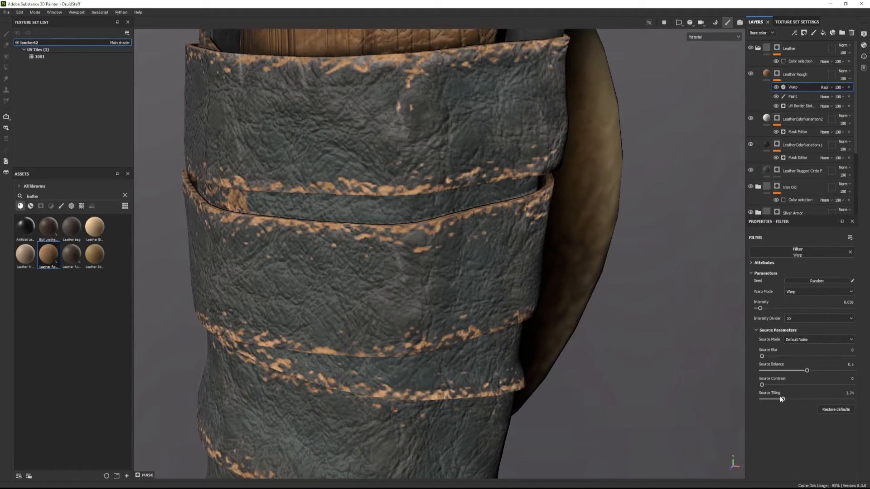
{"action": "left_click_drag", "start_coordinate": [760, 310], "coordinate": [757, 309]}
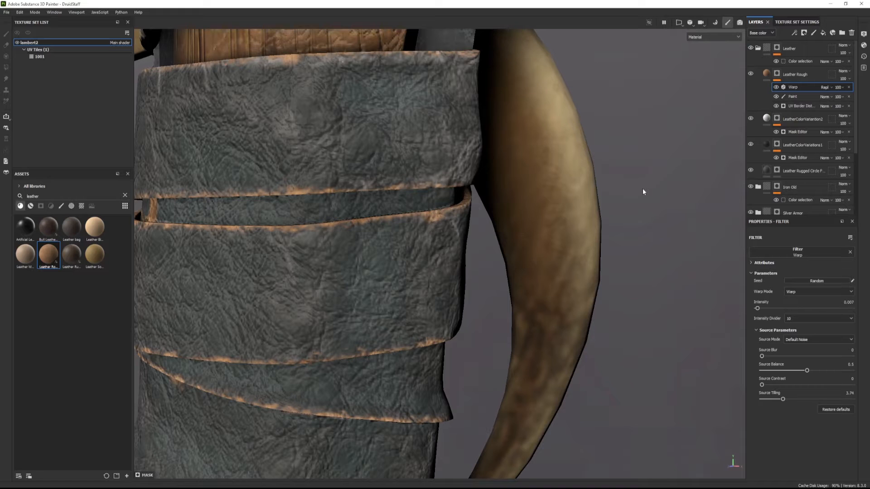
- Lower the Leather Rough fill's Height Position to 0.45 in its technical parameters so the worn edges sink in
{"action": "scroll", "coordinate": [426, 243], "scroll_direction": "up", "scroll_amount": 3}
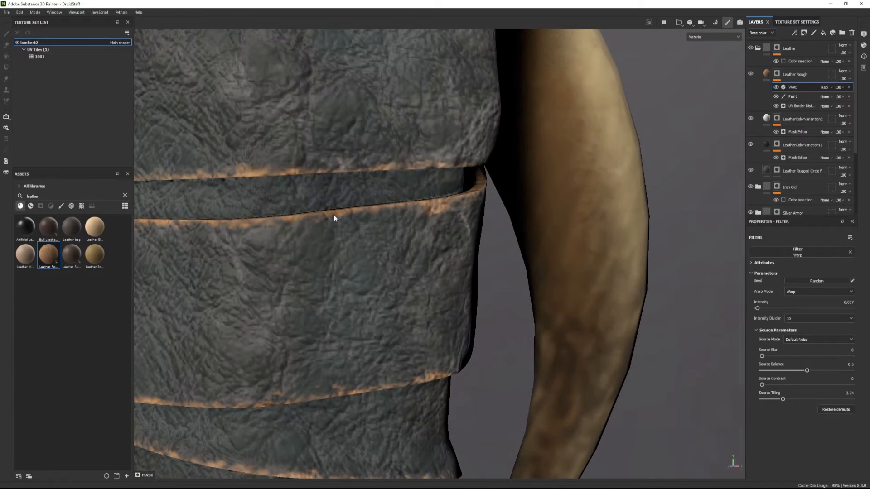
{"action": "middle_click_drag", "start_coordinate": [333, 215], "coordinate": [408, 245], "text": "alt"}
{"action": "scroll", "coordinate": [408, 244], "scroll_direction": "up", "scroll_amount": 5}
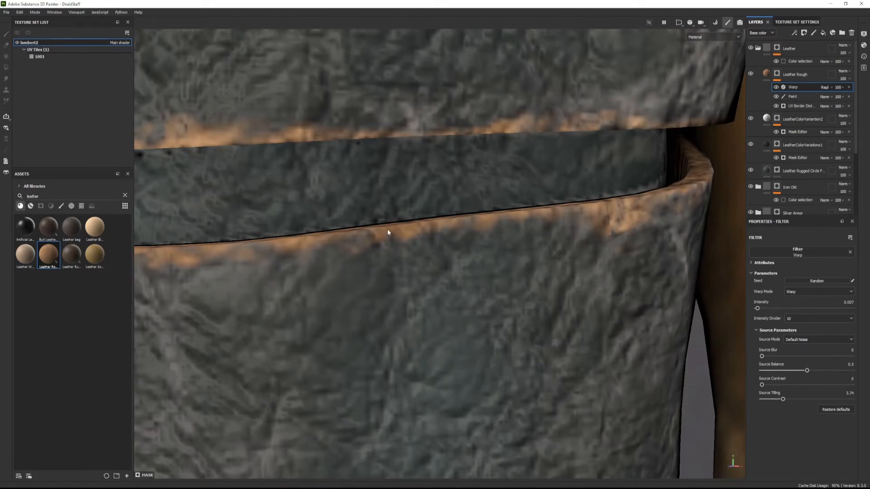
{"action": "left_click", "coordinate": [769, 77]}
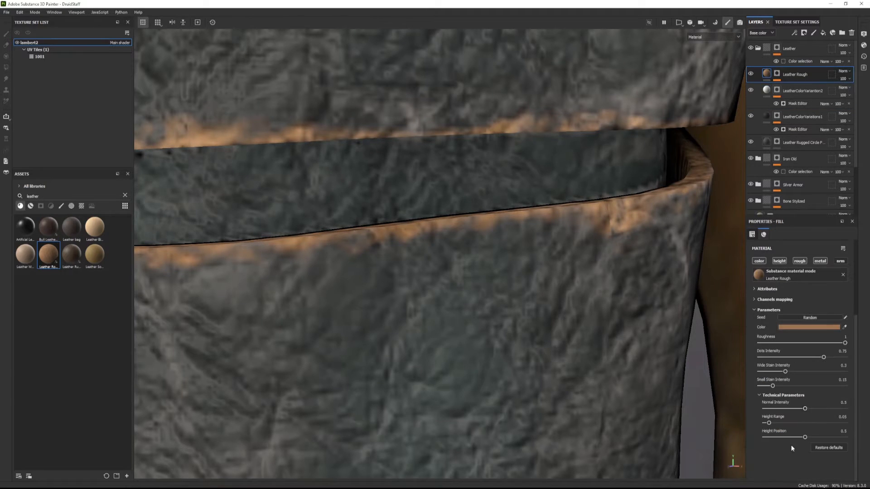
{"action": "left_click", "coordinate": [766, 396]}
{"action": "left_click", "coordinate": [766, 396]}
{"action": "left_click_drag", "start_coordinate": [805, 438], "coordinate": [800, 438]}
- Examine the worn leather edges on the upper and lower wraps along the whole staff
{"action": "scroll", "coordinate": [572, 267], "scroll_direction": "down", "scroll_amount": 10}
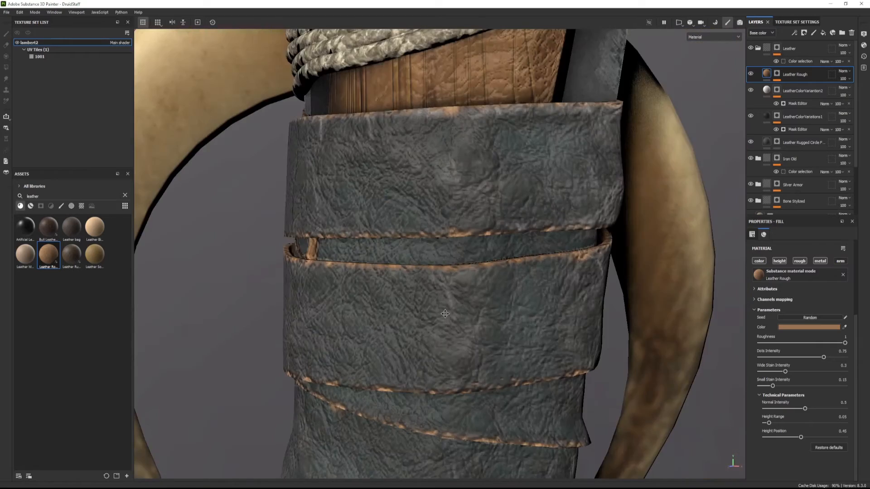
{"action": "scroll", "coordinate": [504, 327], "scroll_direction": "down", "scroll_amount": 8}
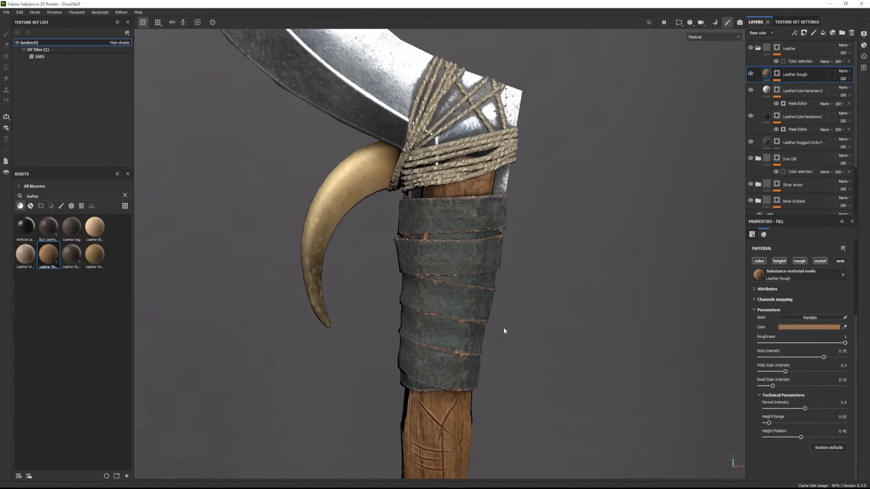
{"action": "scroll", "coordinate": [486, 344], "scroll_direction": "down", "scroll_amount": 2}
{"action": "middle_click_drag", "start_coordinate": [486, 344], "coordinate": [500, 107], "text": "alt"}
{"action": "left_click_drag", "start_coordinate": [467, 213], "coordinate": [363, 229], "text": "alt"}
{"action": "scroll", "coordinate": [536, 273], "scroll_direction": "up", "scroll_amount": 5}
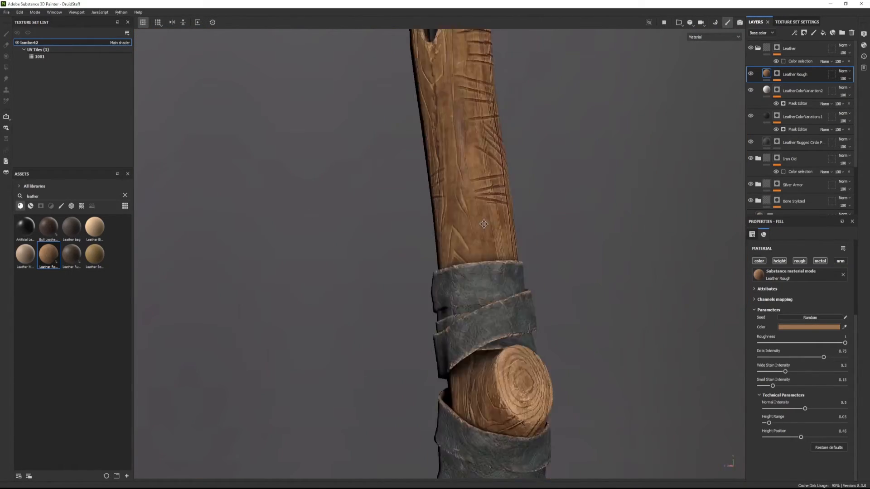
{"action": "middle_click_drag", "start_coordinate": [607, 367], "coordinate": [491, 190], "text": "alt"}
{"action": "mouse_move", "coordinate": [492, 190]}
{"action": "left_mouse_down", "text": "alt"}
{"action": "mouse_move", "coordinate": [568, 189]}
{"action": "mouse_move", "coordinate": [326, 200]}
{"action": "mouse_move", "coordinate": [467, 211]}
{"action": "mouse_move", "coordinate": [398, 246]}
{"action": "mouse_move", "coordinate": [504, 200]}
{"action": "left_mouse_up", "text": "alt"}
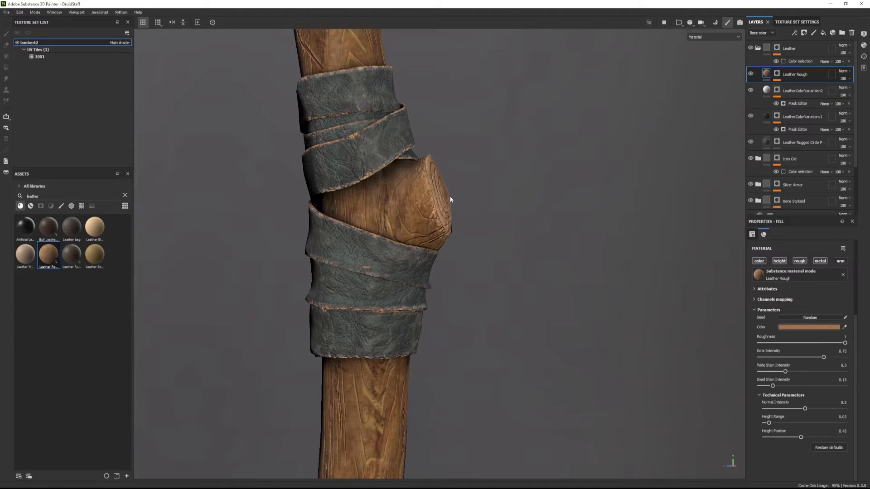
{"action": "scroll", "coordinate": [451, 224], "scroll_direction": "down", "scroll_amount": 5}
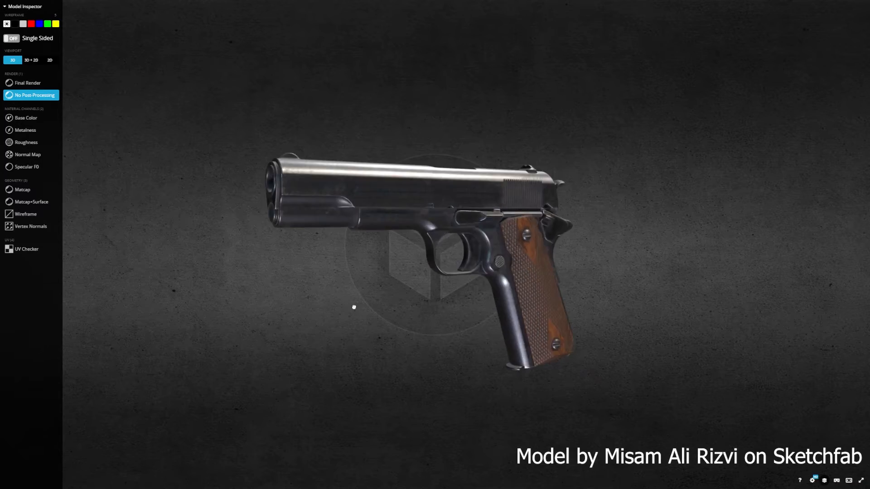
- Examine the reference pistol's metal frame and checkered wooden grip from the opposite side and up close
{"action": "left_click_drag", "start_coordinate": [351, 305], "coordinate": [576, 304]}
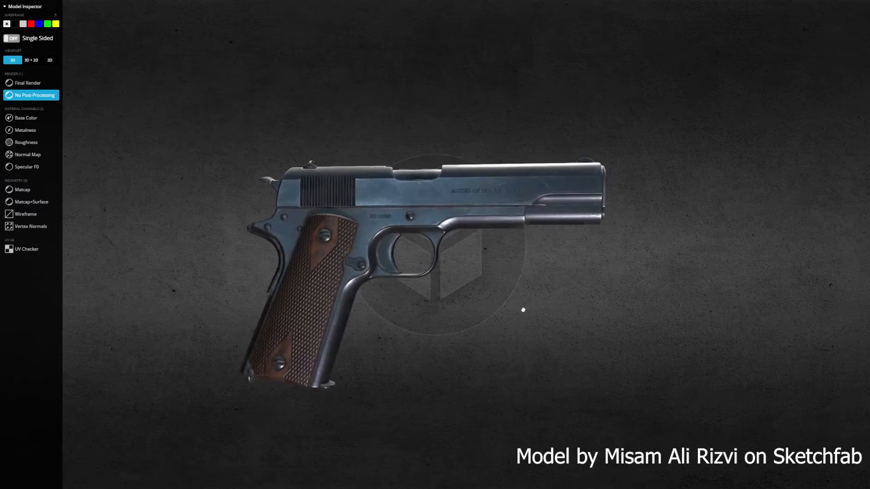
{"action": "scroll", "coordinate": [601, 243], "scroll_direction": "up", "scroll_amount": 5}
{"action": "left_click_drag", "start_coordinate": [572, 344], "coordinate": [538, 239]}
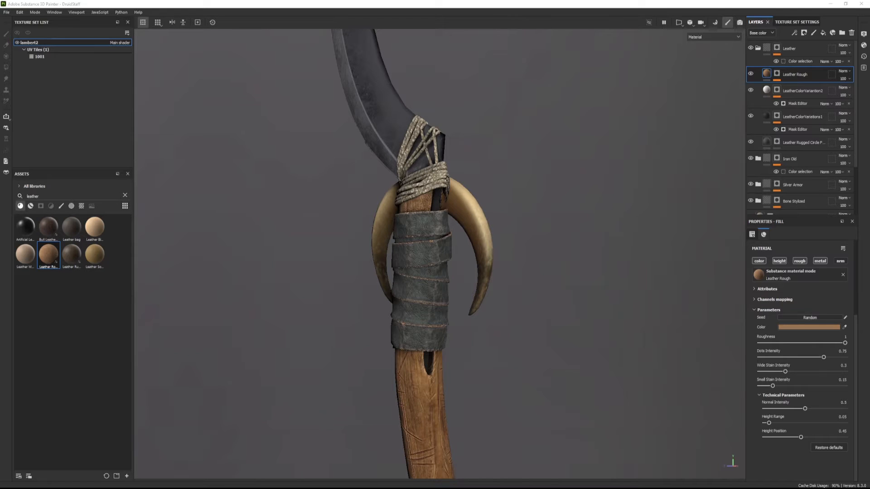
- Search the brush assets for "stitch" and choose the Stitches Cross Seam brush
{"action": "left_click_drag", "start_coordinate": [453, 286], "coordinate": [691, 301], "text": "alt"}
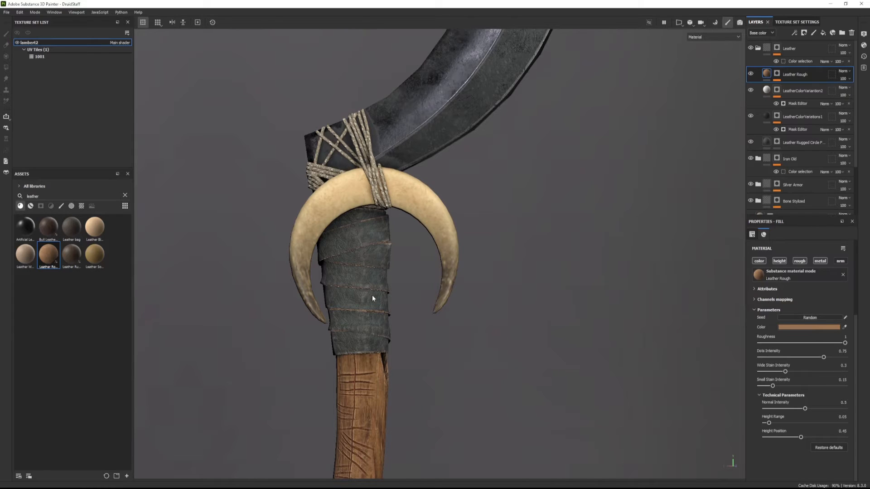
{"action": "left_click_drag", "start_coordinate": [373, 290], "coordinate": [525, 281], "text": "alt"}
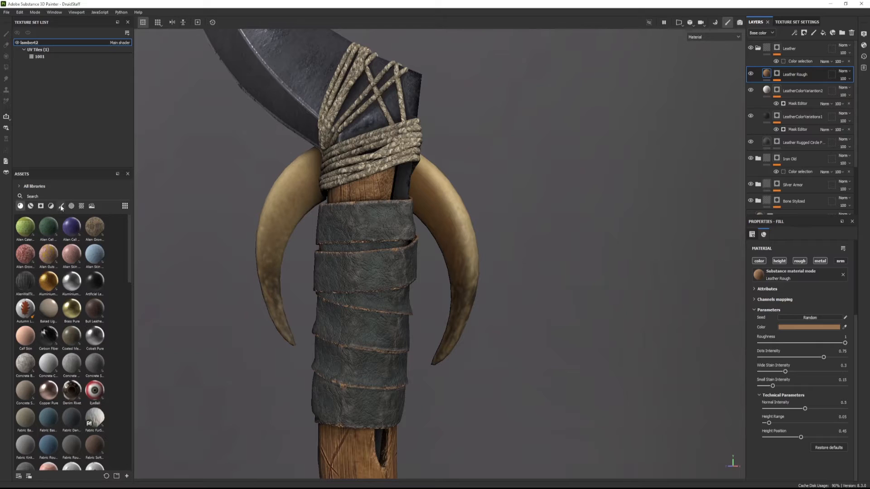
{"action": "left_click", "coordinate": [62, 206]}
{"action": "left_click", "coordinate": [51, 197]}
{"action": "type", "text": "st"}
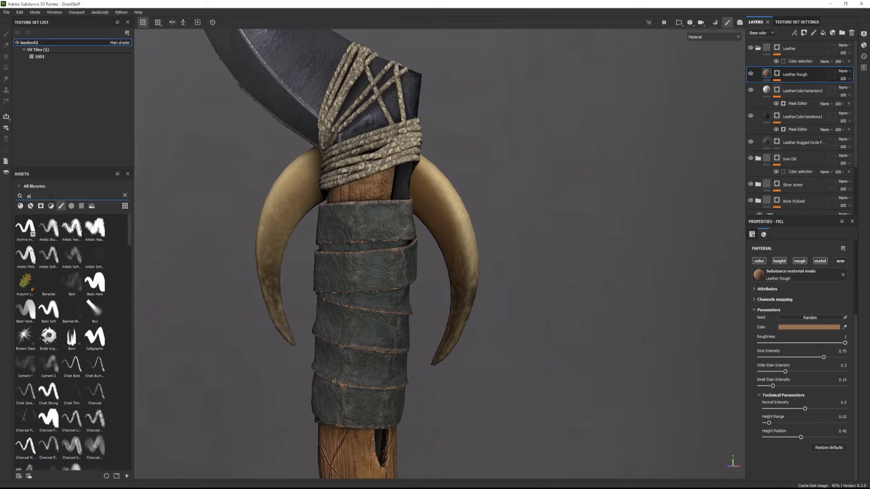
{"action": "type", "text": "itch"}
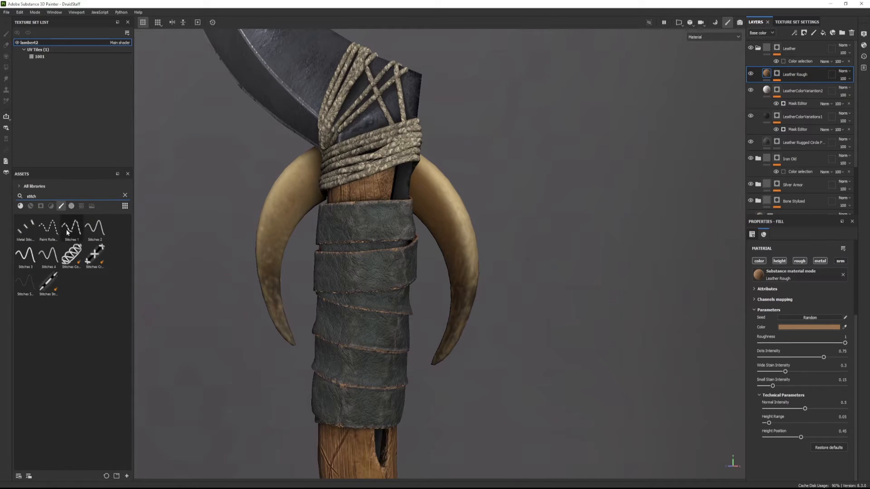
{"action": "left_click", "coordinate": [99, 256]}
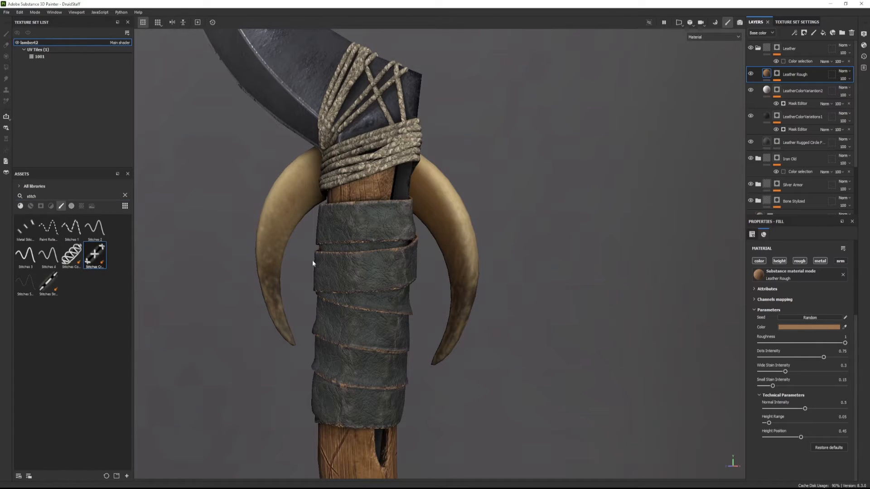
- Add a new paint layer above the Leather folder for the stitches
{"action": "left_click", "coordinate": [813, 32]}
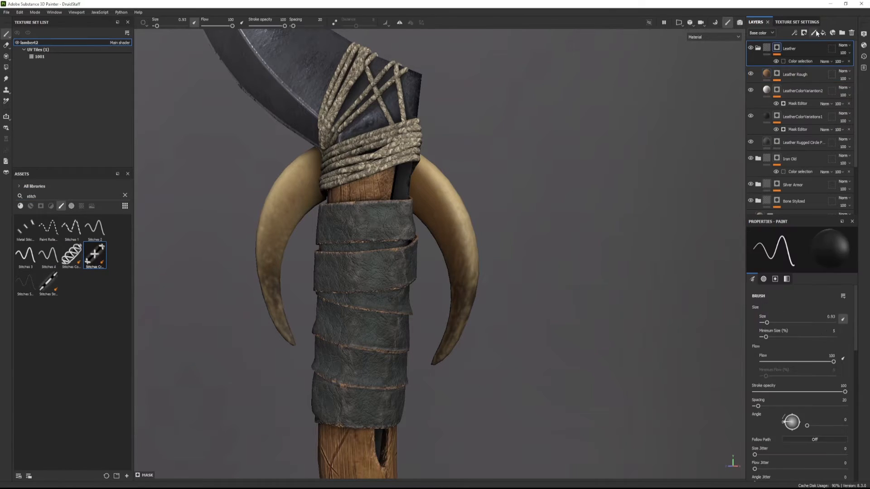
{"action": "left_click", "coordinate": [813, 33]}
{"action": "scroll", "coordinate": [319, 274], "scroll_direction": "up", "scroll_amount": 2}
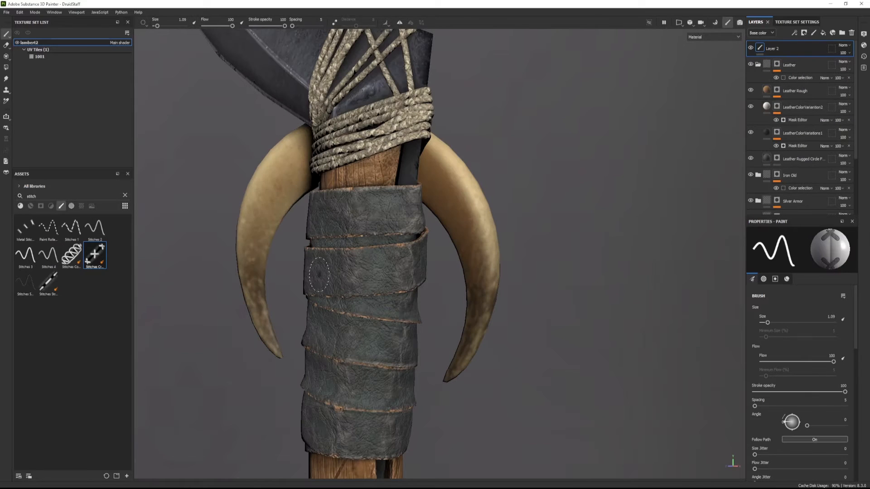
- Try a row of cross stitches across the second wrap of the upper leather binding and inspect it under different lighting
{"action": "left_click_drag", "start_coordinate": [308, 275], "coordinate": [395, 261]}
{"action": "left_click_drag", "start_coordinate": [395, 262], "coordinate": [329, 309], "text": "alt"}
{"action": "right_click_drag", "start_coordinate": [331, 315], "coordinate": [824, 442], "text": "alt"}
{"action": "left_click_drag", "start_coordinate": [326, 254], "coordinate": [417, 267], "text": "alt"}
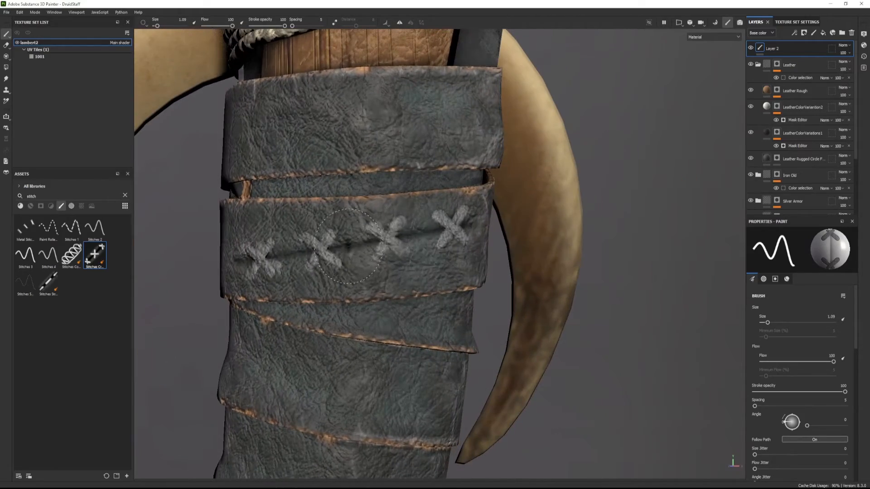
{"action": "left_click_drag", "start_coordinate": [348, 247], "coordinate": [324, 276], "text": "alt"}
{"action": "right_click_drag", "start_coordinate": [323, 276], "coordinate": [435, 275], "text": "shift"}
{"action": "right_click_drag", "start_coordinate": [434, 276], "coordinate": [326, 235], "text": "alt"}
{"action": "mouse_move", "coordinate": [326, 254]}
{"action": "left_mouse_down", "text": "alt"}
{"action": "mouse_move", "coordinate": [345, 369]}
{"action": "mouse_move", "coordinate": [329, 208]}
{"action": "mouse_move", "coordinate": [308, 274]}
{"action": "left_mouse_up", "text": "alt"}
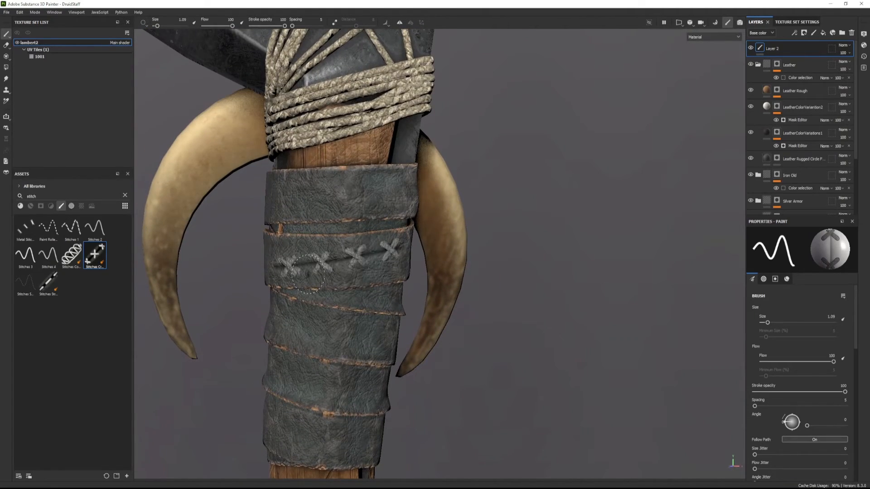
{"action": "key", "text": "ctrl+z"}
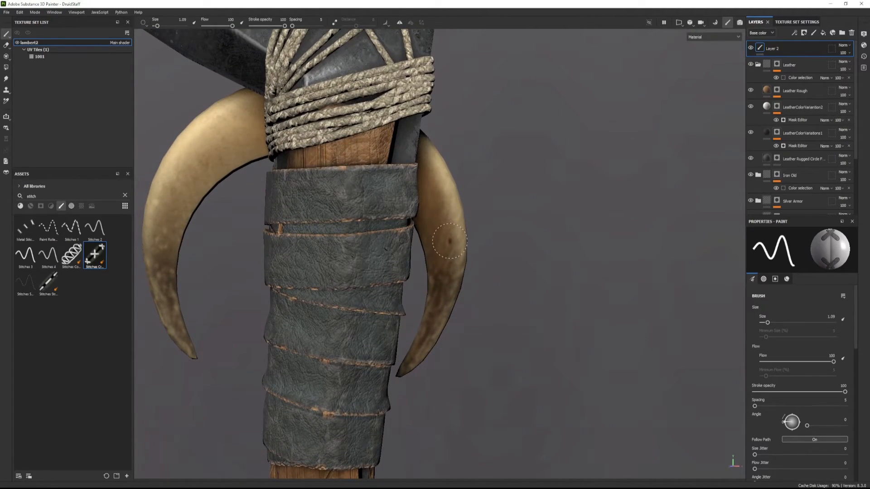
- Set the stitch material's Base Color to a tan brown, testing a lighter beige on the top leather wrap first
{"action": "scroll", "coordinate": [789, 317], "scroll_direction": "down", "scroll_amount": 10}
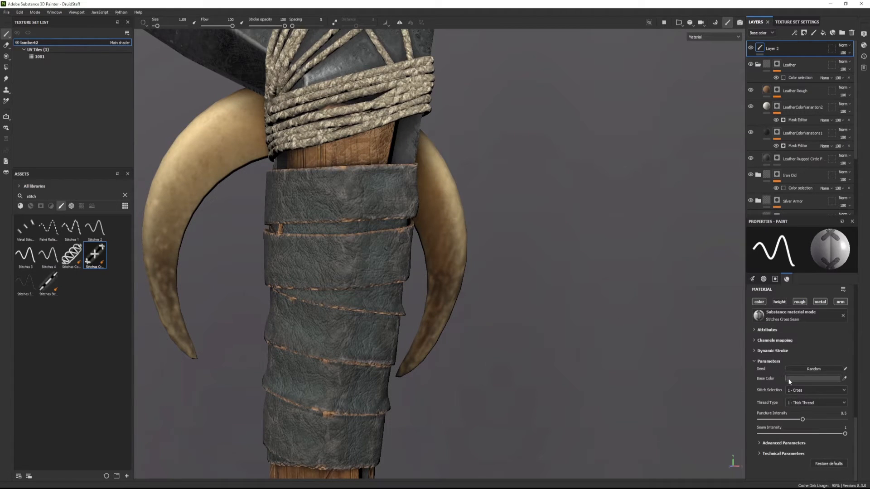
{"action": "left_click", "coordinate": [793, 379]}
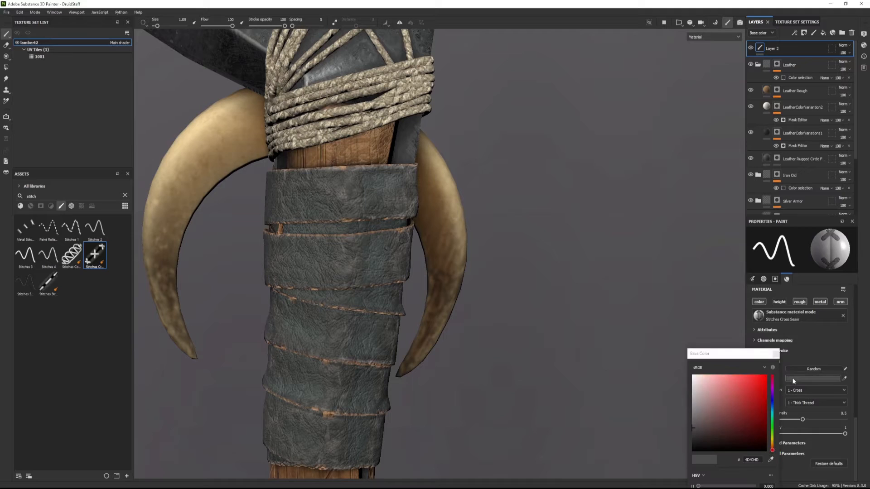
{"action": "left_click_drag", "start_coordinate": [771, 450], "coordinate": [772, 446]}
{"action": "left_click", "coordinate": [706, 385]}
{"action": "left_click_drag", "start_coordinate": [706, 385], "coordinate": [708, 388]}
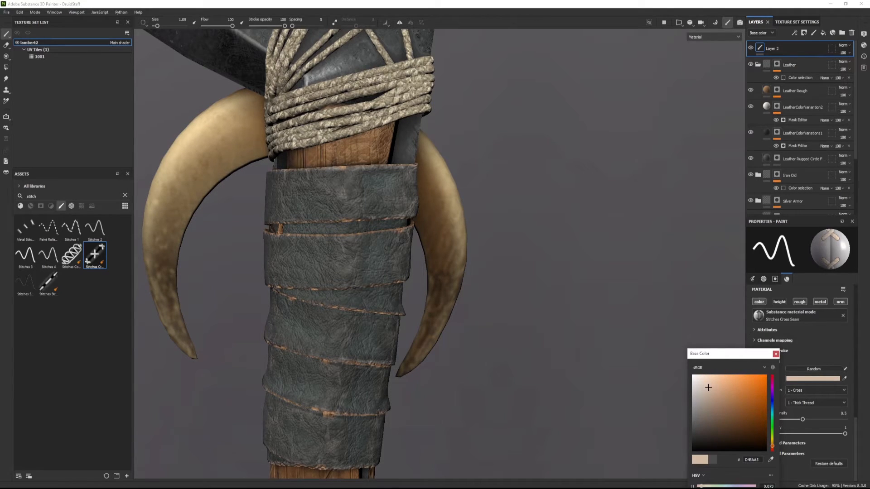
{"action": "left_click_drag", "start_coordinate": [301, 204], "coordinate": [400, 188]}
{"action": "key", "text": "ctrl+z"}
{"action": "left_click_drag", "start_coordinate": [772, 446], "coordinate": [771, 445]}
{"action": "left_click", "coordinate": [715, 400]}
- Raise the stitch material's Puncture Intensity to 1 and try tan cross stitches across the top leather wrap
{"action": "left_click_drag", "start_coordinate": [302, 203], "coordinate": [413, 185]}
{"action": "left_click_drag", "start_coordinate": [289, 267], "coordinate": [369, 288], "text": "alt"}
{"action": "key", "text": "ctrl+z"}
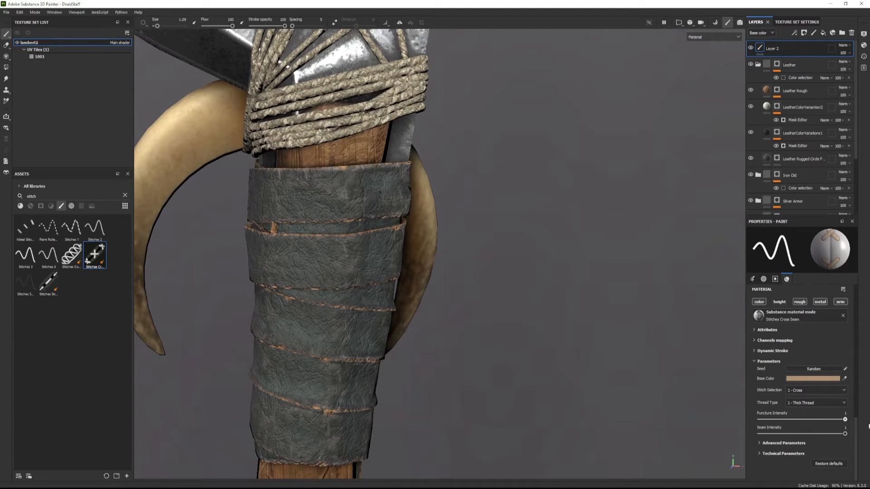
{"action": "left_click_drag", "start_coordinate": [299, 197], "coordinate": [384, 187]}
{"action": "mouse_move", "coordinate": [308, 268]}
{"action": "left_mouse_down", "text": "alt"}
{"action": "mouse_move", "coordinate": [352, 272]}
{"action": "mouse_move", "coordinate": [308, 272]}
{"action": "left_mouse_up", "text": "alt"}
{"action": "mouse_move", "coordinate": [308, 271]}
{"action": "right_mouse_down", "text": "shift"}
{"action": "mouse_move", "coordinate": [344, 272]}
{"action": "mouse_move", "coordinate": [298, 272]}
{"action": "mouse_move", "coordinate": [344, 272]}
{"action": "right_mouse_up", "text": "shift"}
{"action": "key", "text": "ctrl+z"}
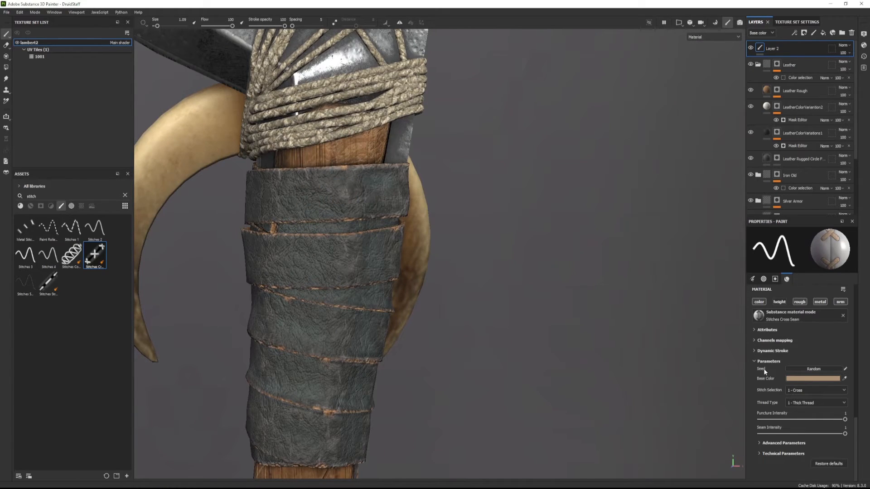
- Try the 2 - Cross Diagonal stitch selection with a stroke across the top leather wrap
{"action": "left_click", "coordinate": [797, 390]}
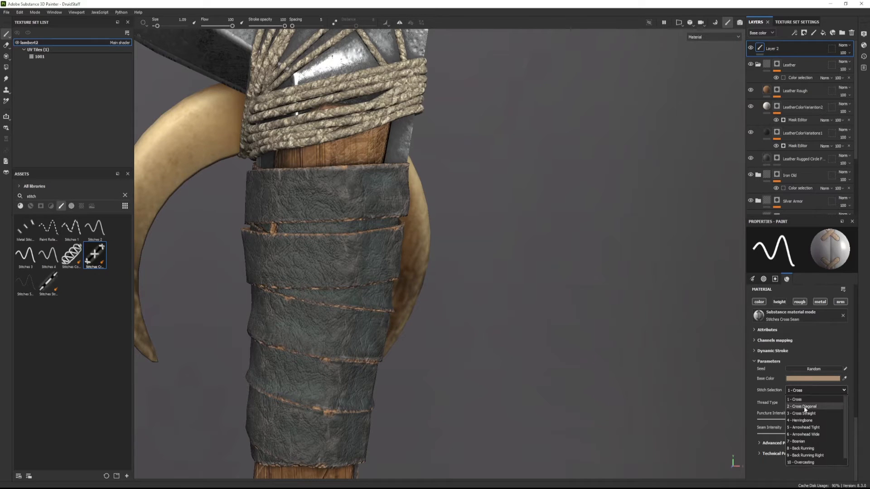
{"action": "left_click", "coordinate": [804, 406]}
{"action": "left_click_drag", "start_coordinate": [298, 203], "coordinate": [401, 187]}
{"action": "key", "text": "ctrl+z"}
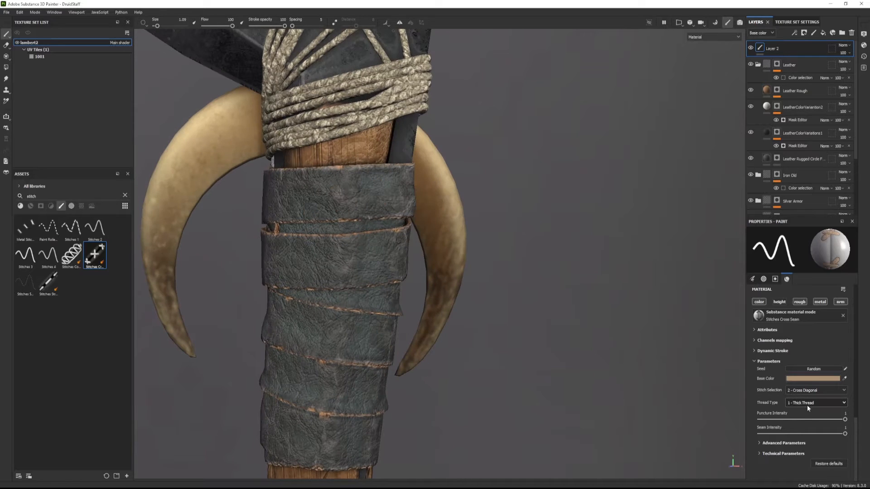
- Set Thread Type to 2 - Thin Thread, test it on the top wrap, and set Stitch Selection to 4 - Herringbone
{"action": "left_click", "coordinate": [806, 405]}
{"action": "left_click", "coordinate": [801, 419]}
{"action": "left_click_drag", "start_coordinate": [291, 199], "coordinate": [401, 188]}
{"action": "left_click_drag", "start_coordinate": [495, 357], "coordinate": [506, 353], "text": "alt"}
{"action": "key", "text": "ctrl+z"}
{"action": "left_click", "coordinate": [816, 390]}
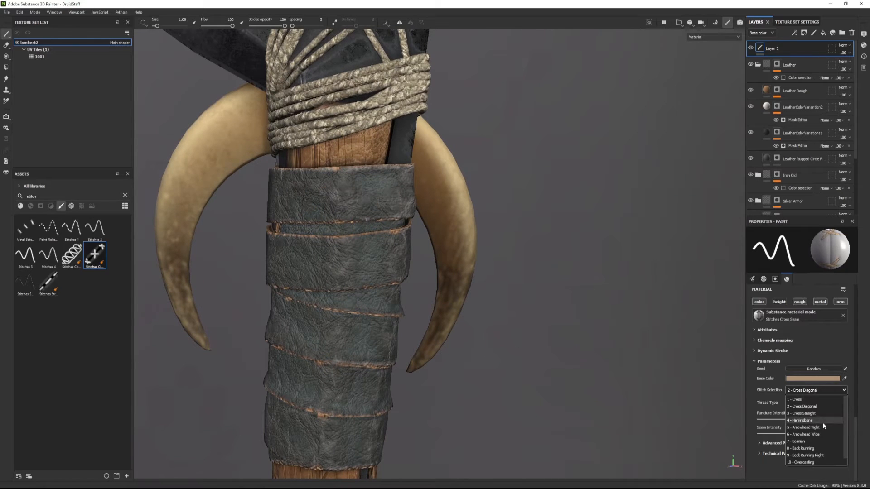
{"action": "left_click", "coordinate": [809, 420]}
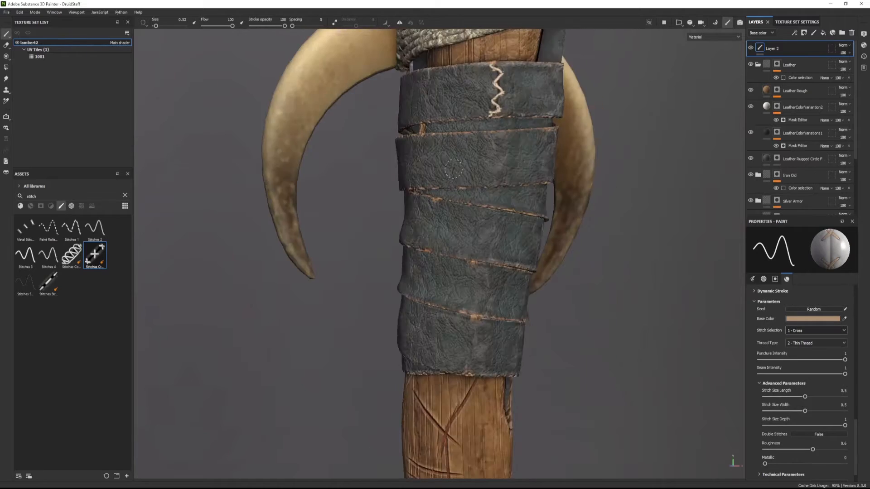
- Paint a short vertical row of 1 - Cross stitches at brush size 0.52 on the second-lowest wrap of the upper leather
{"action": "left_click_drag", "start_coordinate": [454, 169], "coordinate": [502, 153], "text": "alt"}
{"action": "mouse_move", "coordinate": [465, 188]}
{"action": "left_mouse_down"}
{"action": "mouse_move", "coordinate": [463, 231]}
{"action": "mouse_move", "coordinate": [543, 208]}
{"action": "mouse_move", "coordinate": [584, 213]}
{"action": "left_mouse_up"}
{"action": "left_click_drag", "start_coordinate": [425, 238], "coordinate": [430, 281]}
{"action": "left_click_drag", "start_coordinate": [429, 290], "coordinate": [434, 302], "text": "alt"}
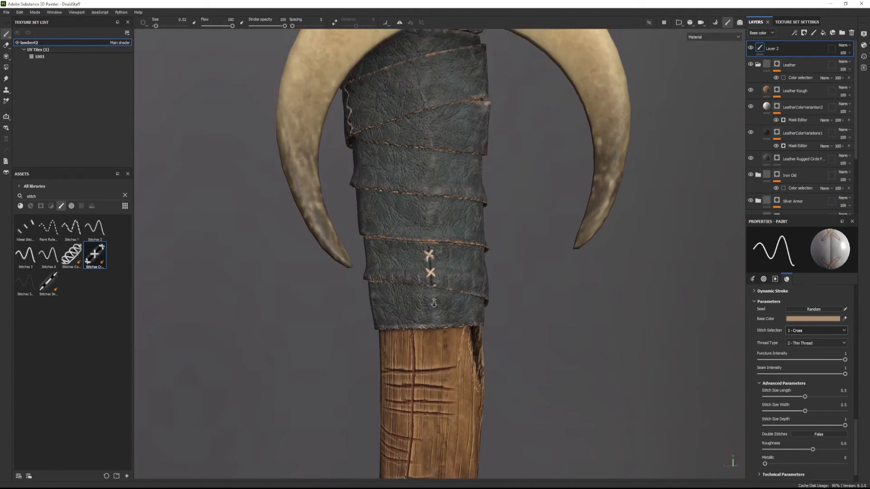
- Paint short cross-stitched seams down two wraps of the lower leather binding on the staff
{"action": "right_click_drag", "start_coordinate": [434, 303], "coordinate": [421, 253], "text": "alt"}
{"action": "middle_click_drag", "start_coordinate": [435, 353], "coordinate": [458, 136], "text": "alt"}
{"action": "middle_click_drag", "start_coordinate": [471, 407], "coordinate": [407, 149], "text": "alt"}
{"action": "mouse_move", "coordinate": [430, 201]}
{"action": "left_mouse_down"}
{"action": "mouse_move", "coordinate": [439, 247]}
{"action": "mouse_move", "coordinate": [416, 255]}
{"action": "mouse_move", "coordinate": [471, 265]}
{"action": "left_mouse_up"}
{"action": "middle_click_drag", "start_coordinate": [353, 363], "coordinate": [399, 301], "text": "alt"}
{"action": "mouse_move", "coordinate": [400, 301]}
{"action": "left_mouse_down", "text": "alt"}
{"action": "mouse_move", "coordinate": [418, 303]}
{"action": "mouse_move", "coordinate": [425, 263]}
{"action": "left_mouse_up", "text": "alt"}
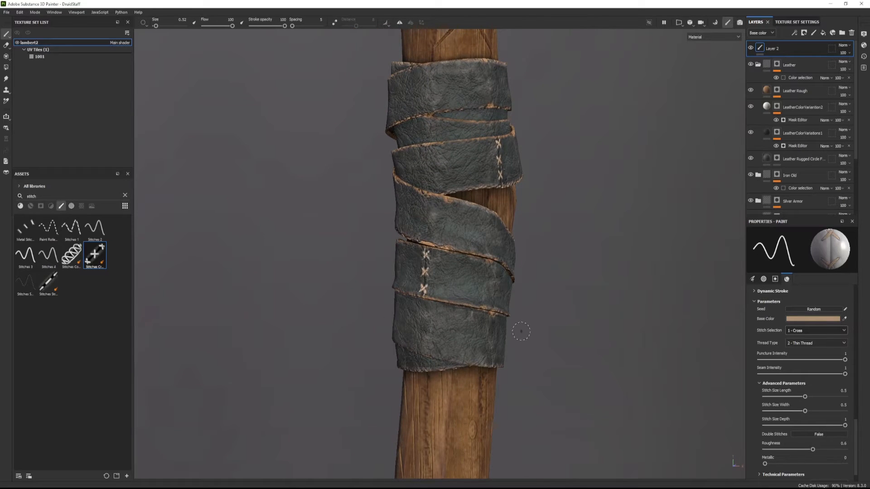
{"action": "scroll", "coordinate": [520, 332], "scroll_direction": "down", "scroll_amount": 3}
{"action": "left_click_drag", "start_coordinate": [521, 332], "coordinate": [305, 264], "text": "alt"}
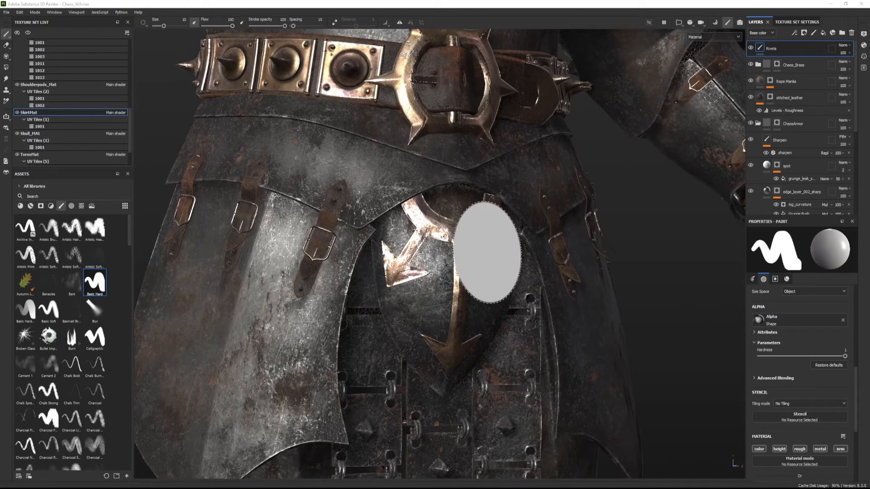
- In the Chaos warrior project, search the brushes for "nail" and choose the Nail brush for the Rivets layer
{"action": "left_click_drag", "start_coordinate": [291, 363], "coordinate": [412, 187], "text": "alt"}
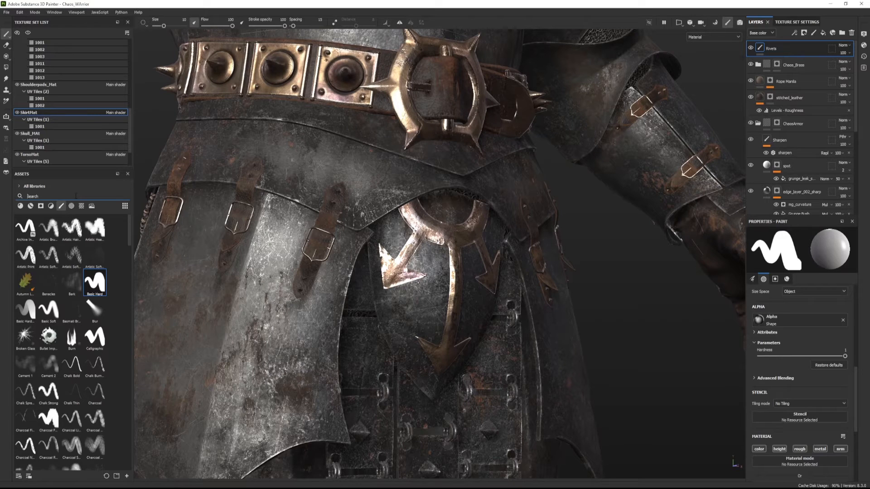
{"action": "type", "text": "nail"}
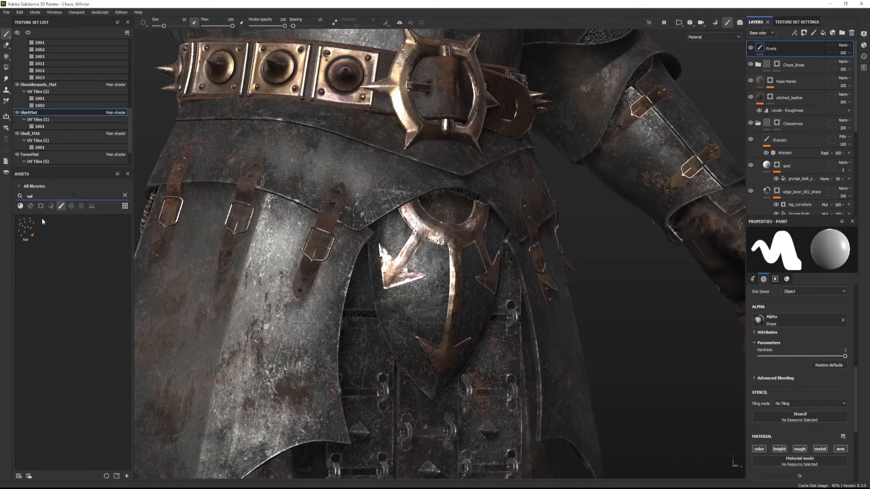
{"action": "left_click", "coordinate": [23, 227]}
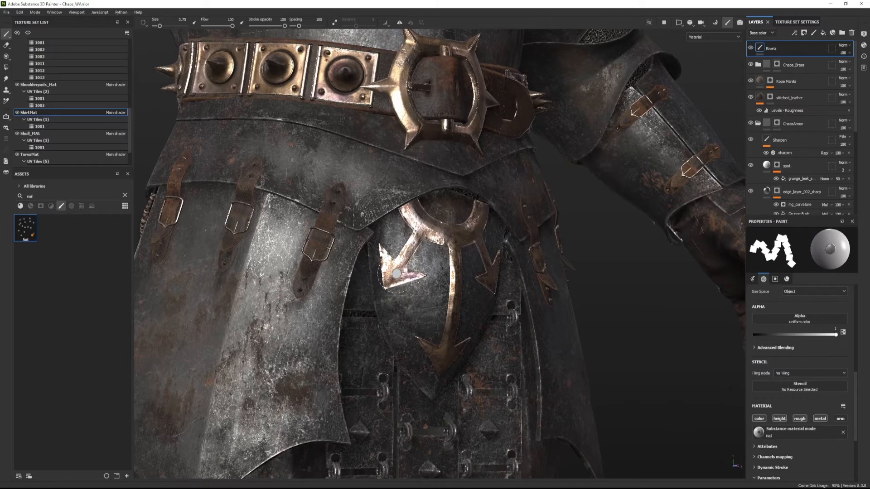
- Stamp one nail on the left arrowhead and one on the bottom arrowhead of the brass skirt emblem
{"action": "left_click", "coordinate": [394, 272]}
{"action": "left_click", "coordinate": [443, 358]}
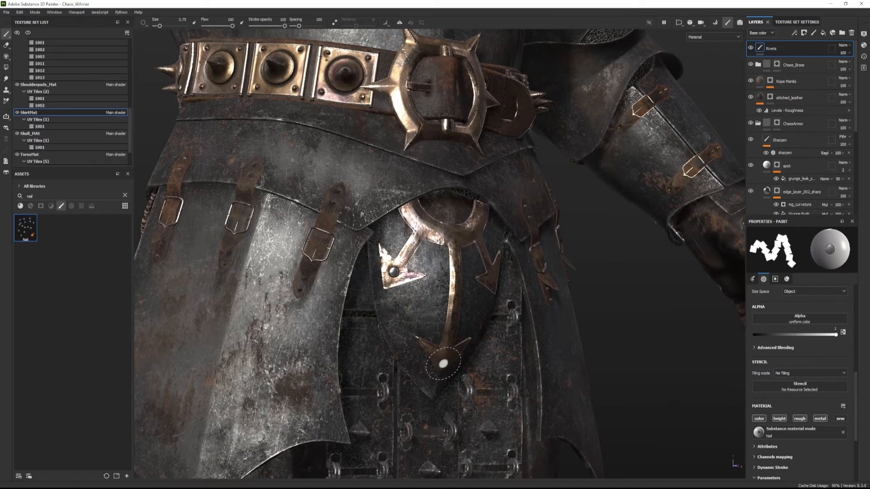
{"action": "left_click_drag", "start_coordinate": [431, 390], "coordinate": [340, 355], "text": "alt"}
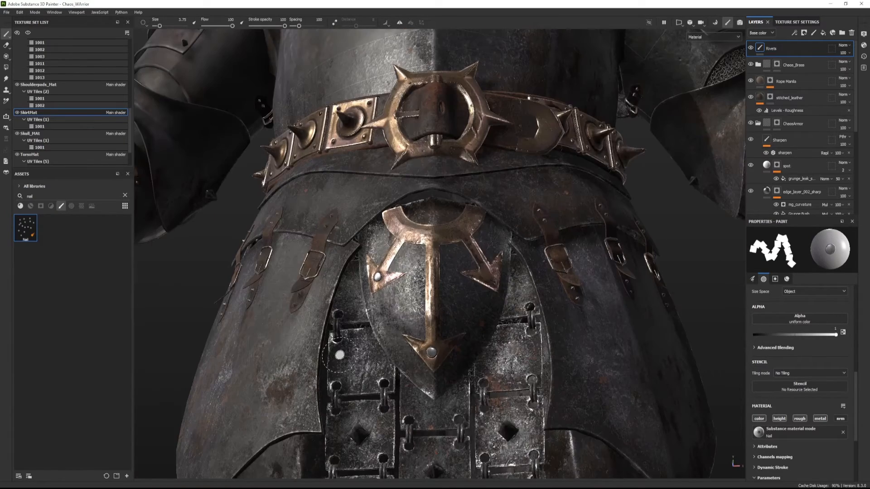
{"action": "right_click_drag", "start_coordinate": [339, 356], "coordinate": [365, 367], "text": "shift"}
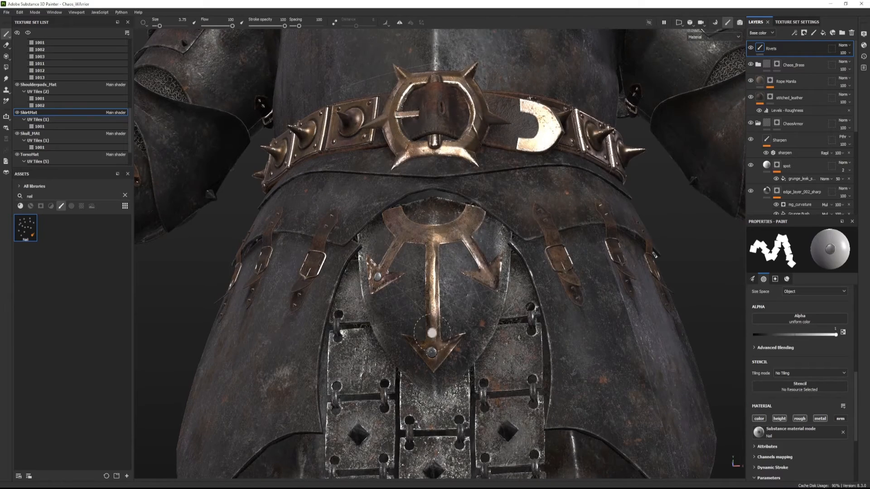
- Set the nail material's Slope and Surface Dent to 1 and stamp a nail on the emblem's right arrowhead
{"action": "scroll", "coordinate": [790, 366], "scroll_direction": "down", "scroll_amount": 4}
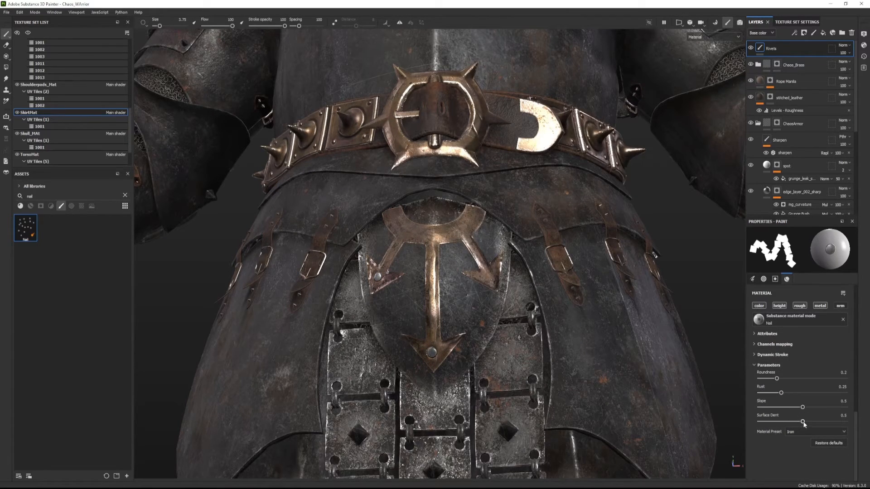
{"action": "left_click_drag", "start_coordinate": [803, 421], "coordinate": [833, 408]}
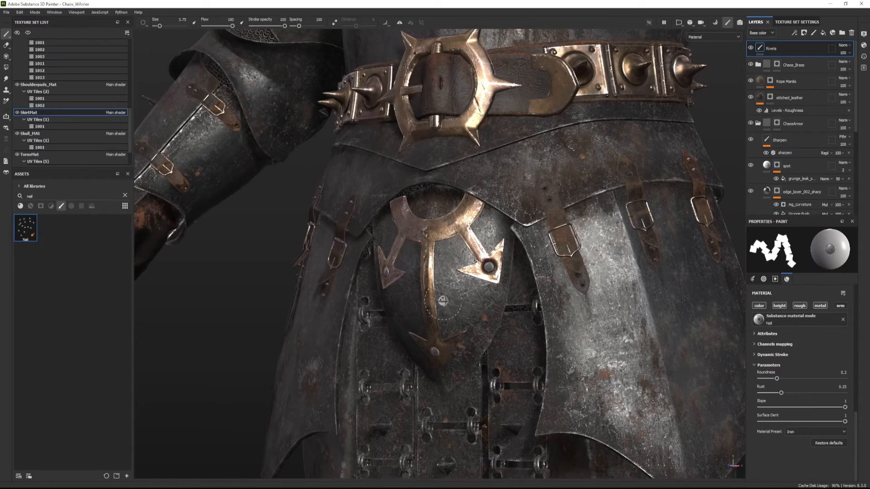
{"action": "left_click_drag", "start_coordinate": [443, 300], "coordinate": [503, 300], "text": "alt"}
{"action": "right_click_drag", "start_coordinate": [476, 299], "coordinate": [478, 299], "text": "shift"}
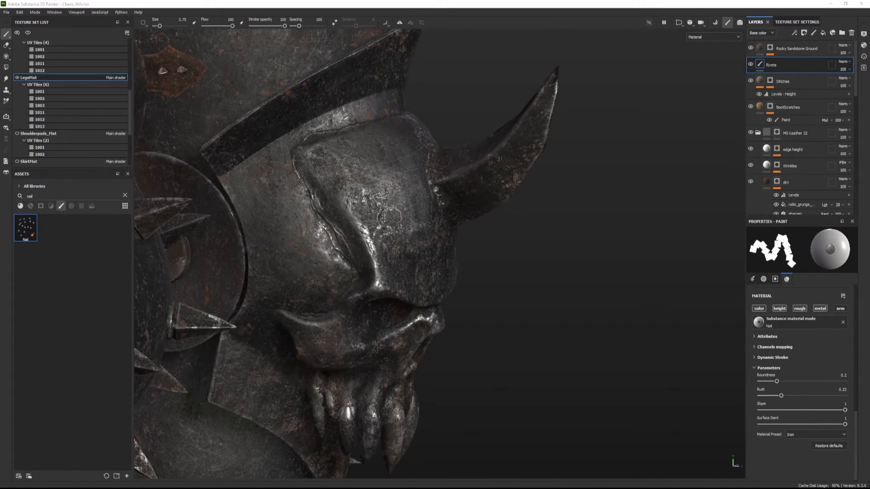
- Examine the horned metal skull on the warrior's leg armor from several angles
{"action": "left_click_drag", "start_coordinate": [539, 265], "coordinate": [448, 204], "text": "alt"}
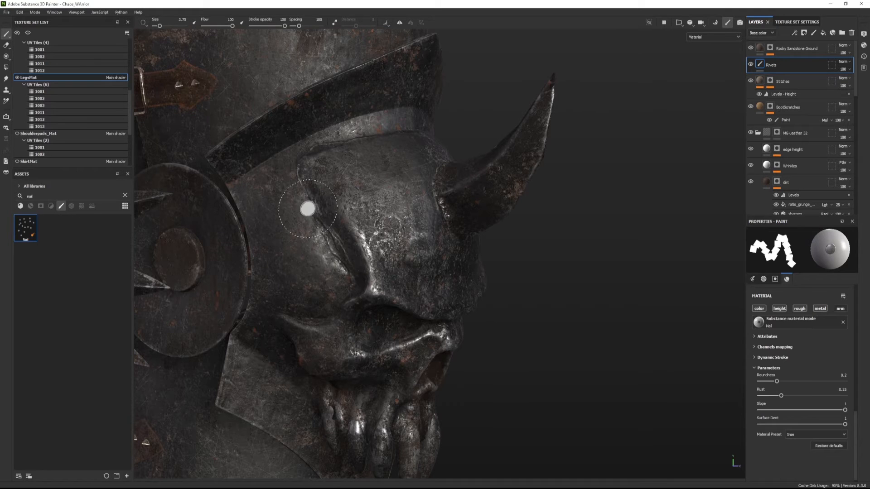
{"action": "mouse_move", "coordinate": [307, 204]}
{"action": "left_mouse_down", "text": "alt"}
{"action": "mouse_move", "coordinate": [335, 222]}
{"action": "mouse_move", "coordinate": [347, 258]}
{"action": "left_mouse_up", "text": "alt"}
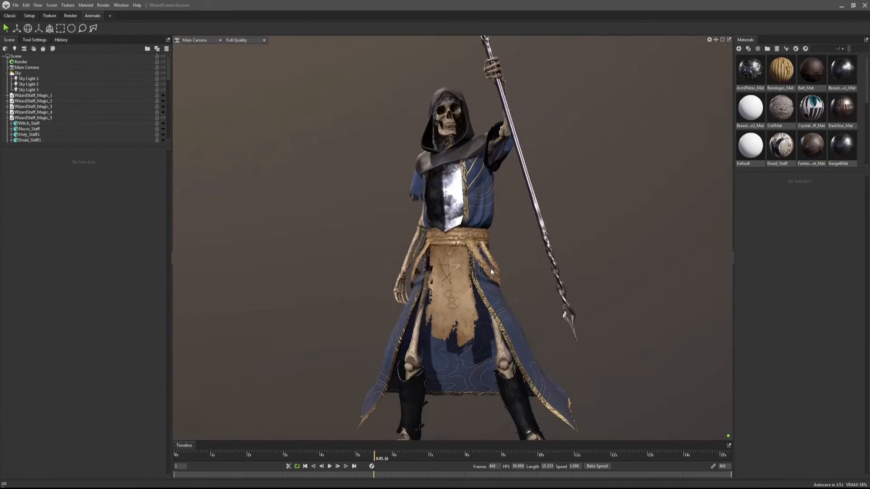
- Switch to the WizardScenes project in Marmoset Toolbag and examine the skeleton wizard's belt wraps and robe up close from several angles
{"action": "left_click_drag", "start_coordinate": [416, 273], "coordinate": [362, 271]}
{"action": "right_click_drag", "start_coordinate": [363, 272], "coordinate": [596, 301]}
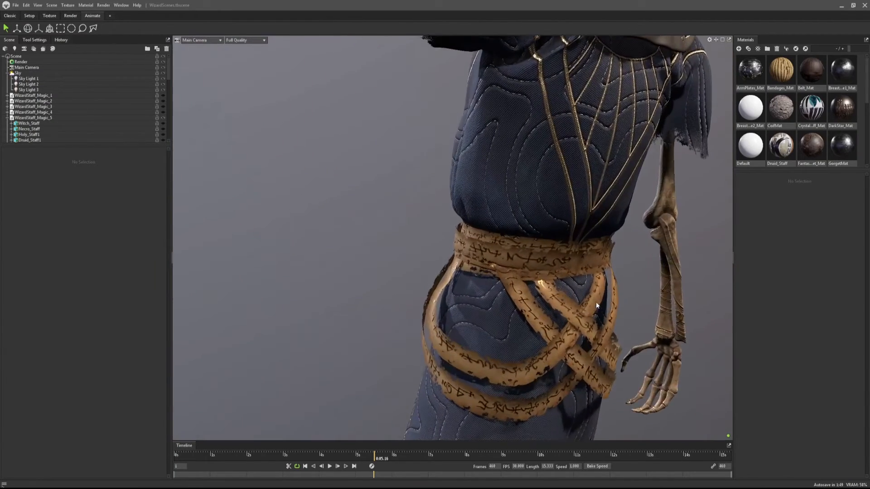
{"action": "left_click_drag", "start_coordinate": [485, 267], "coordinate": [545, 260]}
{"action": "middle_click_drag", "start_coordinate": [545, 260], "coordinate": [449, 256]}
{"action": "right_click_drag", "start_coordinate": [448, 257], "coordinate": [520, 286]}
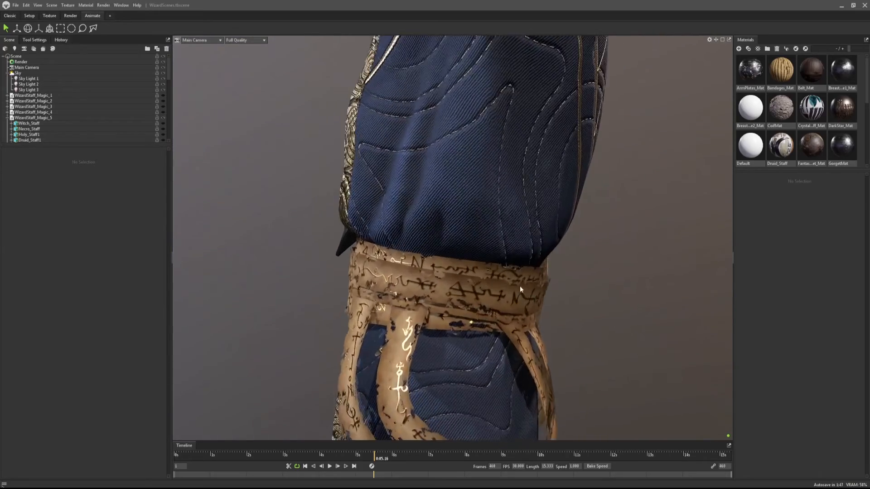
{"action": "left_click_drag", "start_coordinate": [520, 286], "coordinate": [726, 303]}
{"action": "scroll", "coordinate": [500, 303], "scroll_direction": "down", "scroll_amount": 6}
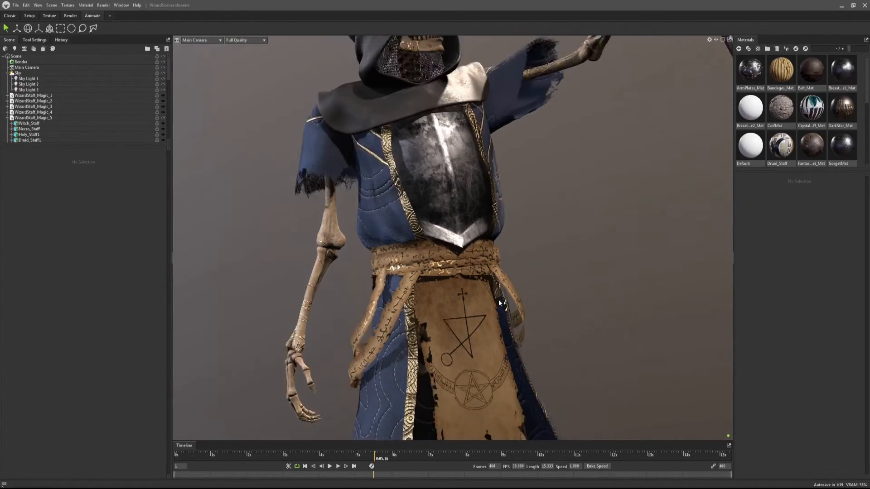
{"action": "middle_click_drag", "start_coordinate": [500, 314], "coordinate": [505, 330]}
{"action": "scroll", "coordinate": [504, 327], "scroll_direction": "down", "scroll_amount": 3}
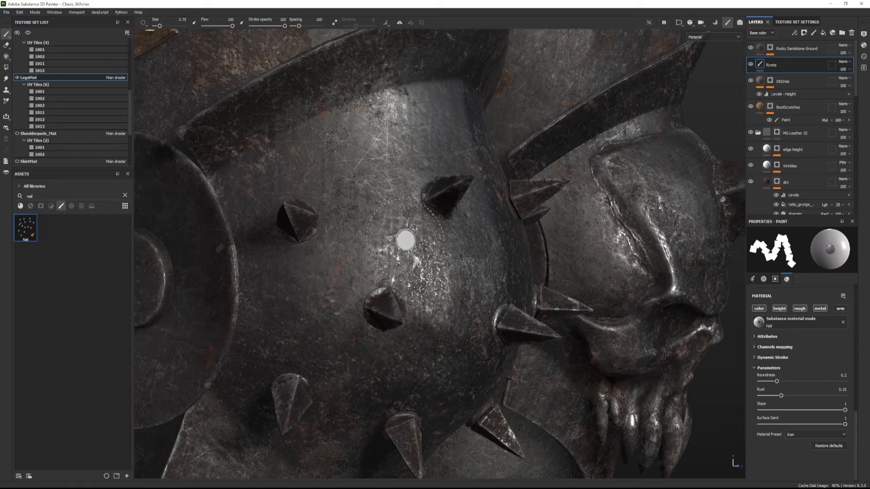
- Switch to the Chaos warrior project in Substance 3D Painter and add a fill layer named HeightInteractions above Rocky Sandstone Ground
{"action": "mouse_move", "coordinate": [428, 212]}
{"action": "left_mouse_down", "text": "alt"}
{"action": "mouse_move", "coordinate": [417, 207]}
{"action": "mouse_move", "coordinate": [398, 218]}
{"action": "left_mouse_up", "text": "alt"}
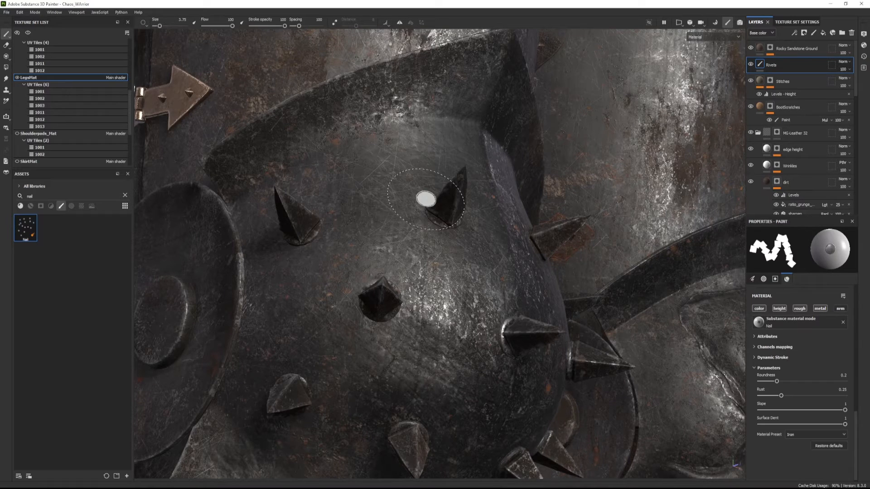
{"action": "left_click", "coordinate": [796, 48]}
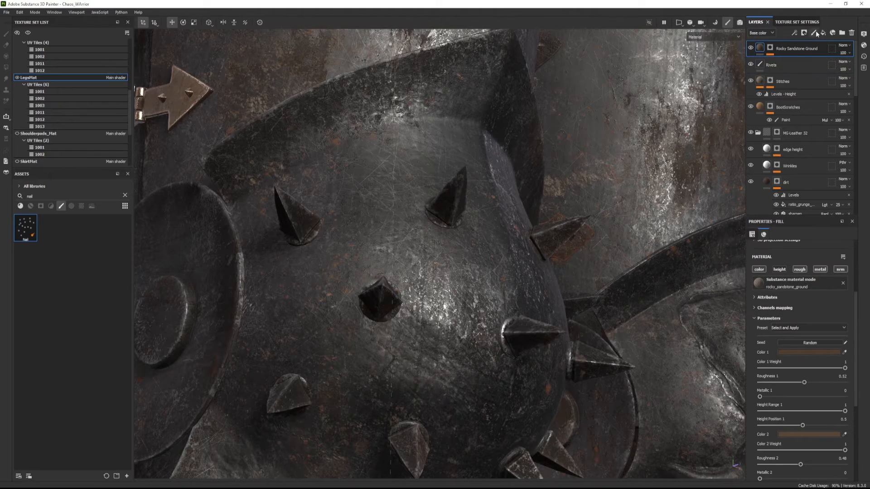
{"action": "left_click", "coordinate": [823, 32]}
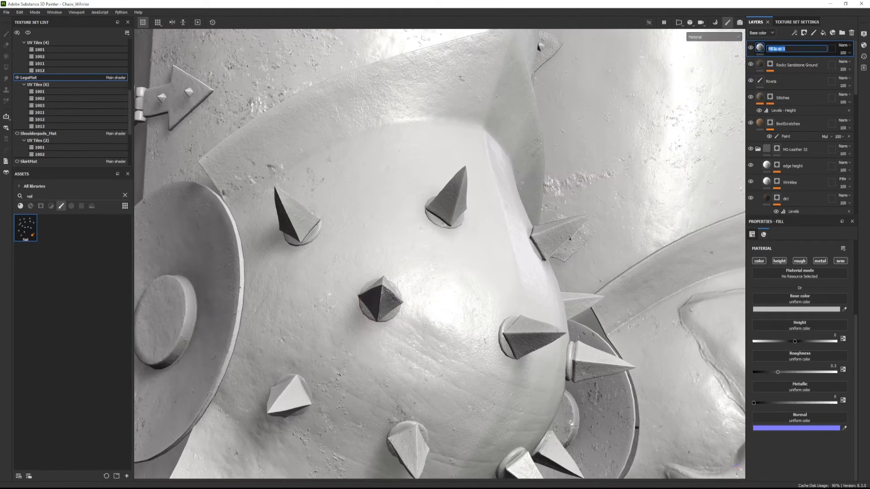
{"action": "type", "text": "HeightInteractions"}
{"action": "key", "text": "Return"}
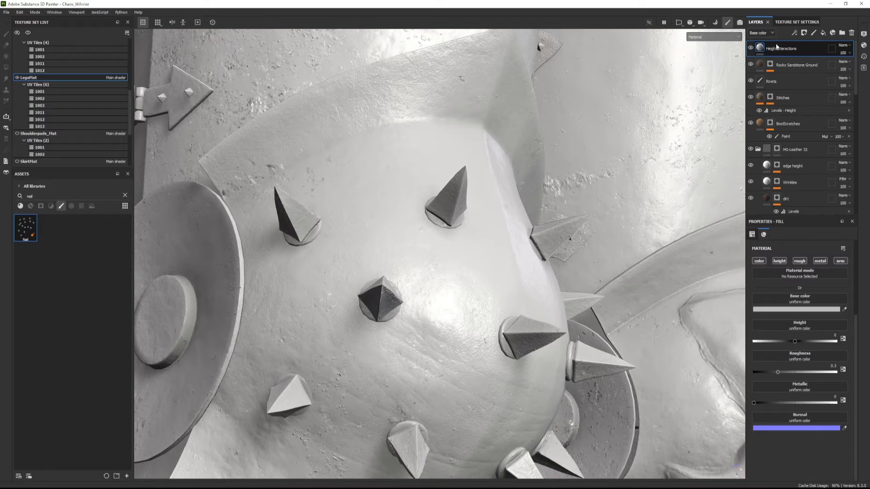
- Leave only the height channel active on the HeightInteractions layer and set its height to -0.0843
{"action": "left_click", "coordinate": [760, 261]}
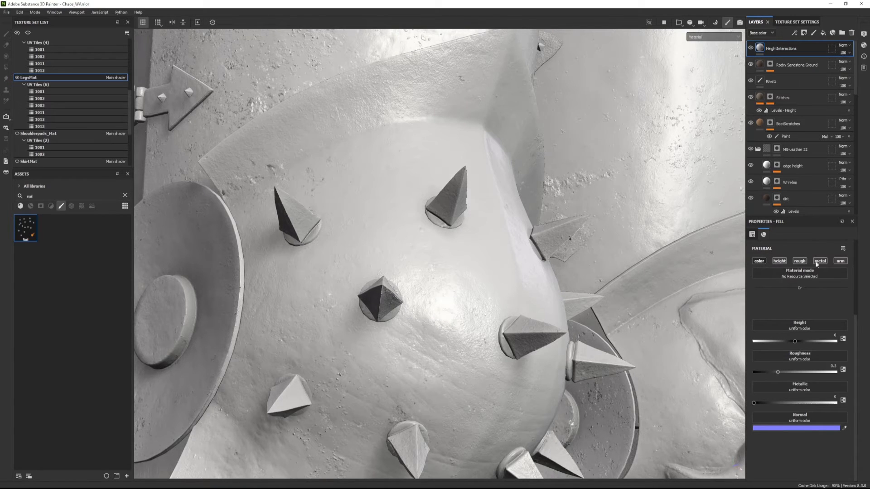
{"action": "left_click", "coordinate": [841, 260]}
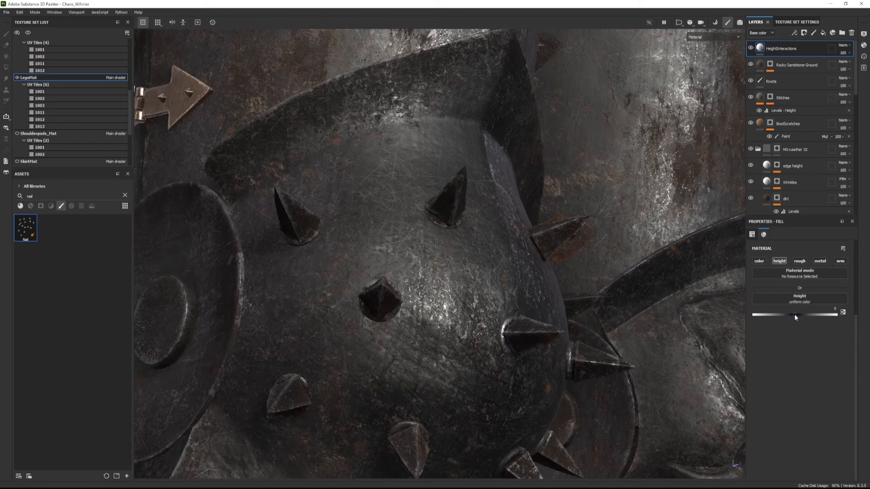
{"action": "left_click", "coordinate": [794, 313]}
{"action": "left_click_drag", "start_coordinate": [793, 317], "coordinate": [791, 315]}
- Add a black mask to HeightInteractions and paint test strokes on the spiked knee plate with brush size 3.23
{"action": "left_click", "coordinate": [804, 32]}
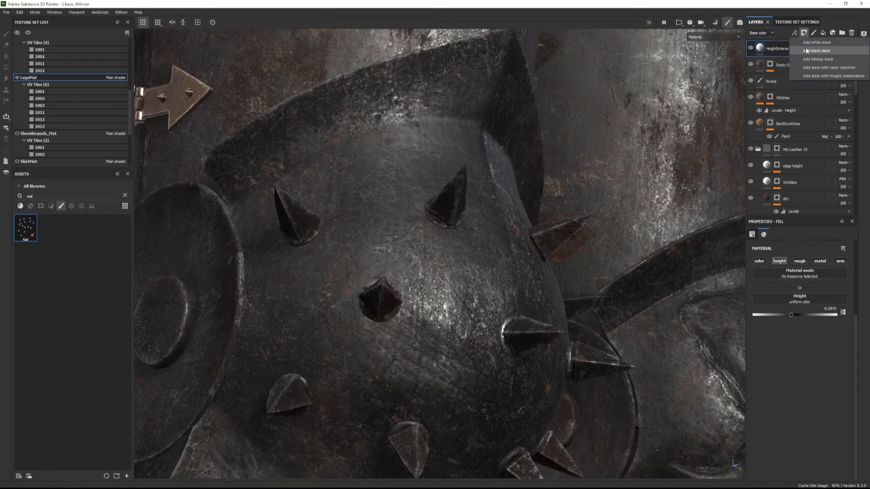
{"action": "left_click", "coordinate": [816, 50]}
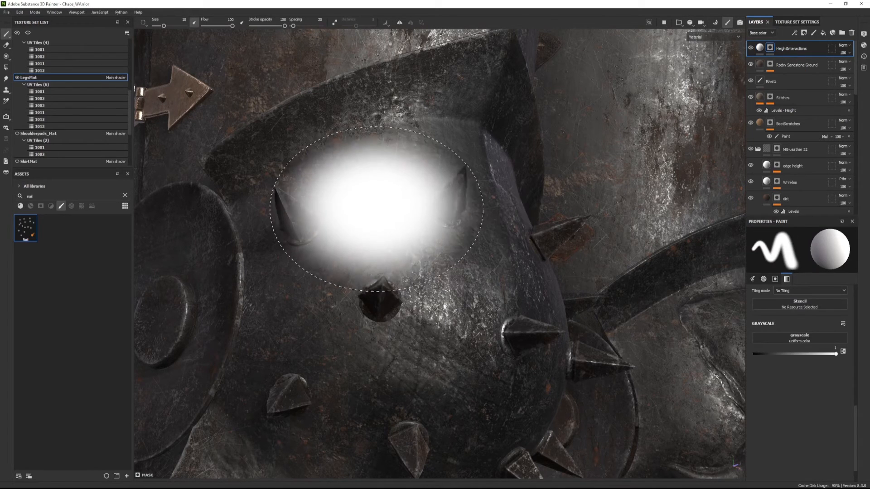
{"action": "right_click_drag", "start_coordinate": [376, 209], "coordinate": [328, 208], "text": "ctrl"}
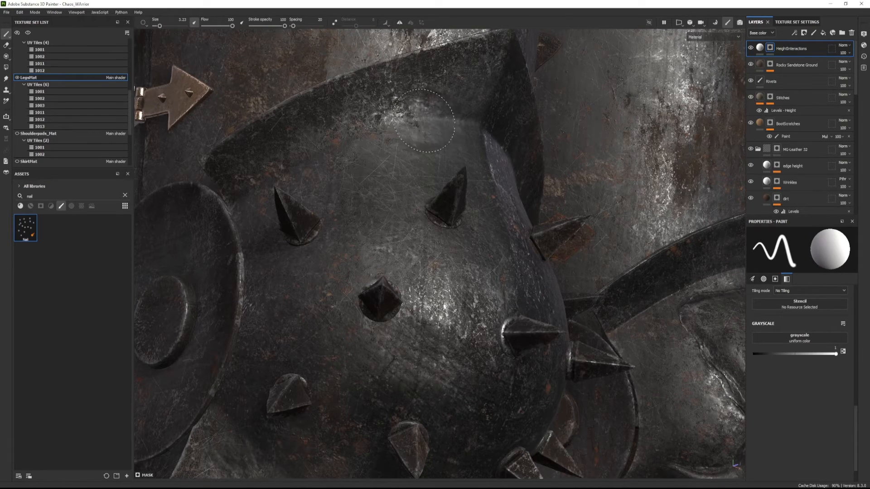
- Set the HeightInteractions fill's height to -0.2530 and check the dents on the knee plate
{"action": "left_click", "coordinate": [759, 47]}
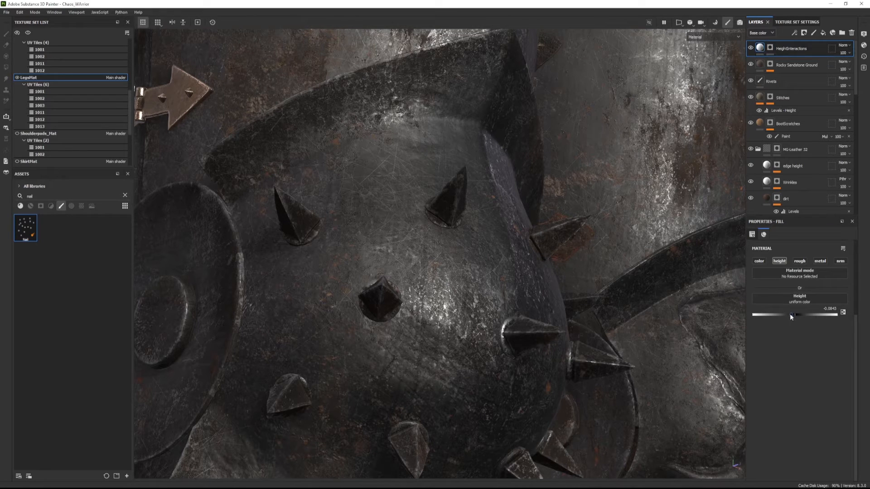
{"action": "left_click_drag", "start_coordinate": [787, 314], "coordinate": [784, 312]}
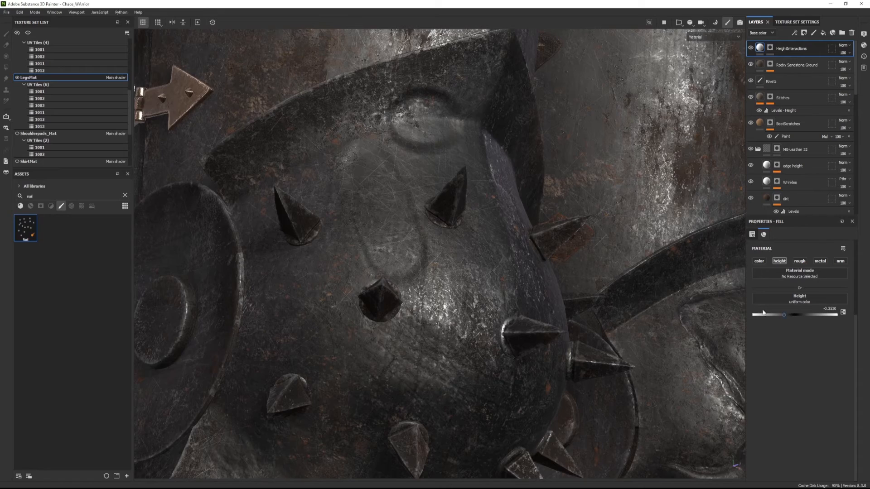
{"action": "left_click_drag", "start_coordinate": [457, 290], "coordinate": [401, 297], "text": "alt"}
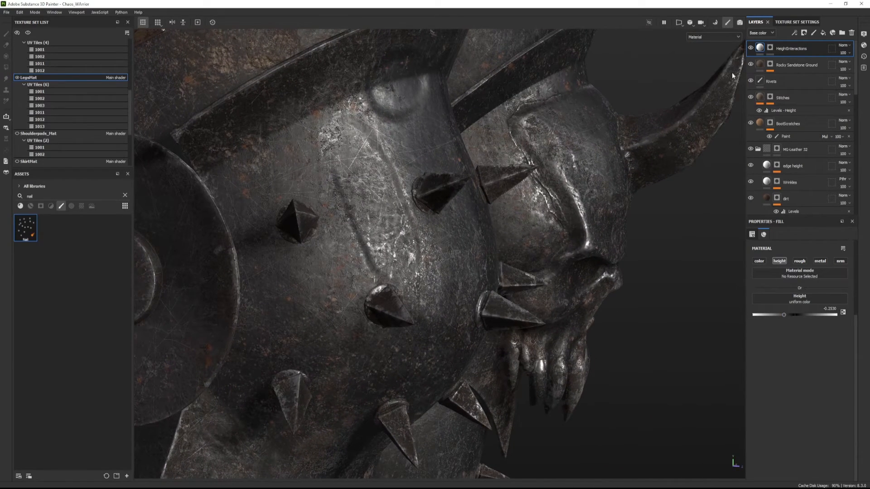
- Clear the test strokes by giving HeightInteractions a fresh black mask, and reduce the brush size to 1.9
{"action": "left_click", "coordinate": [770, 47]}
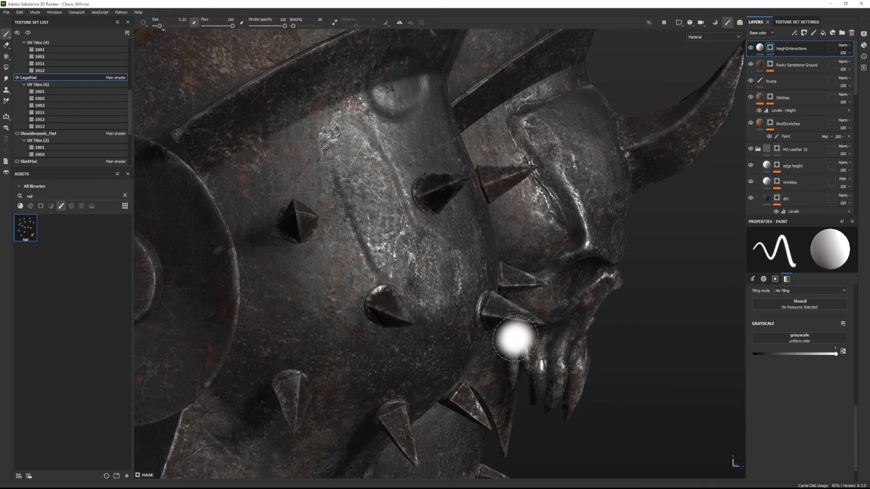
{"action": "right_click", "coordinate": [769, 48]}
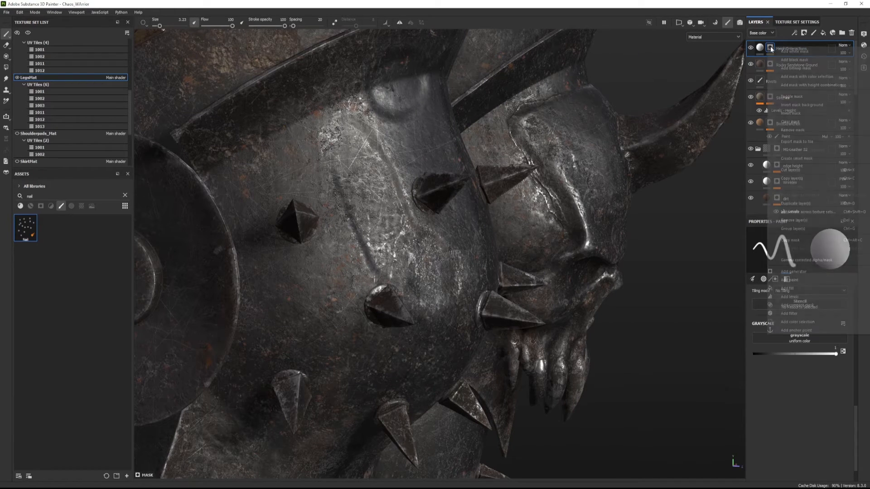
{"action": "left_click", "coordinate": [797, 60]}
{"action": "scroll", "coordinate": [425, 206], "scroll_direction": "up", "scroll_amount": 3}
{"action": "middle_click_drag", "start_coordinate": [425, 206], "coordinate": [427, 231], "text": "alt"}
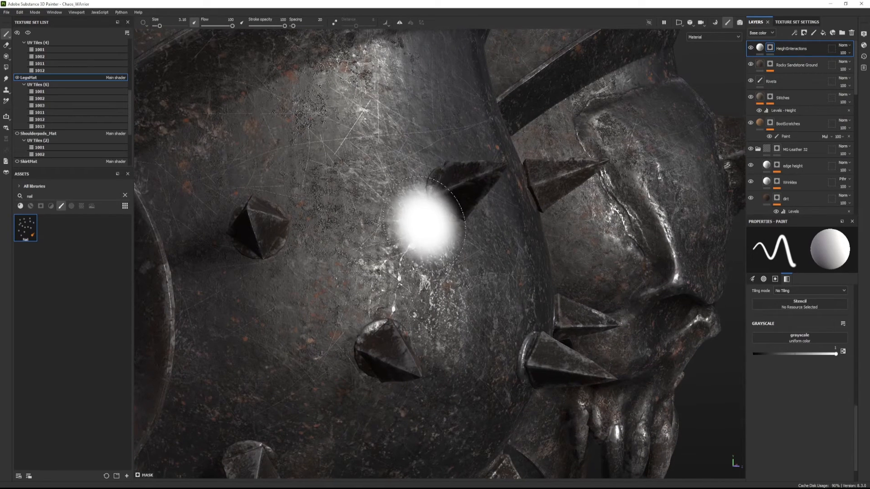
{"action": "mouse_move", "coordinate": [424, 223]}
{"action": "right_mouse_down", "text": "ctrl"}
{"action": "mouse_move", "coordinate": [437, 214]}
{"action": "mouse_move", "coordinate": [435, 191]}
{"action": "right_mouse_up", "text": "ctrl"}
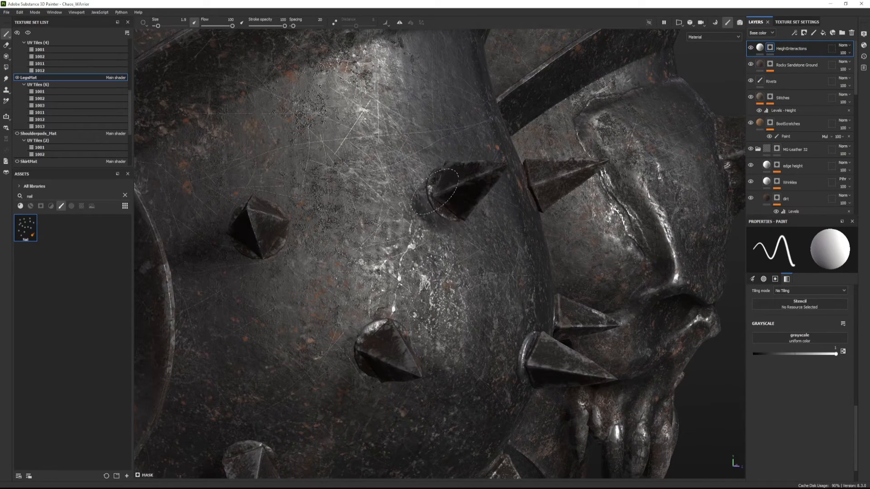
- Try to paint a dent around the base of the upper spike on the knee plate in the 3D view
{"action": "mouse_move", "coordinate": [435, 191]}
{"action": "left_mouse_down"}
{"action": "mouse_move", "coordinate": [437, 174]}
{"action": "mouse_move", "coordinate": [443, 186]}
{"action": "mouse_move", "coordinate": [354, 186]}
{"action": "left_mouse_up"}
{"action": "key", "text": "ctrl+z"}
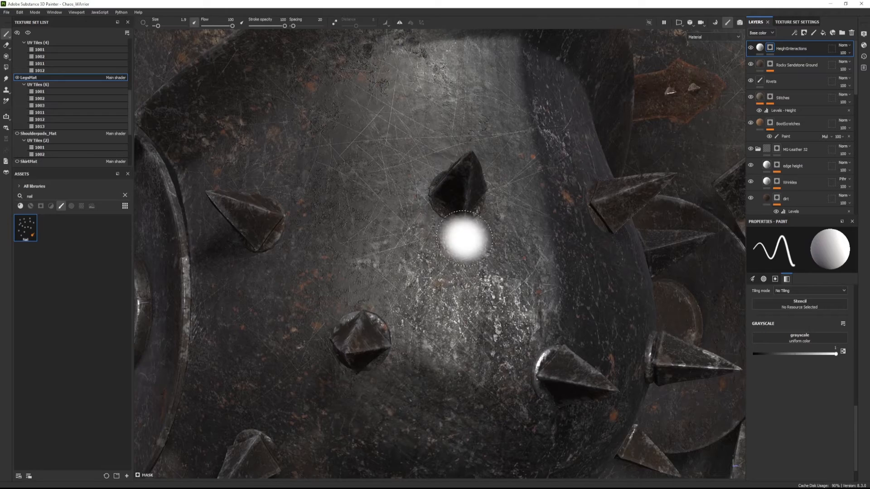
{"action": "mouse_move", "coordinate": [446, 210]}
{"action": "left_mouse_down"}
{"action": "mouse_move", "coordinate": [480, 199]}
{"action": "mouse_move", "coordinate": [479, 263]}
{"action": "left_mouse_up"}
{"action": "left_click_drag", "start_coordinate": [486, 177], "coordinate": [474, 167]}
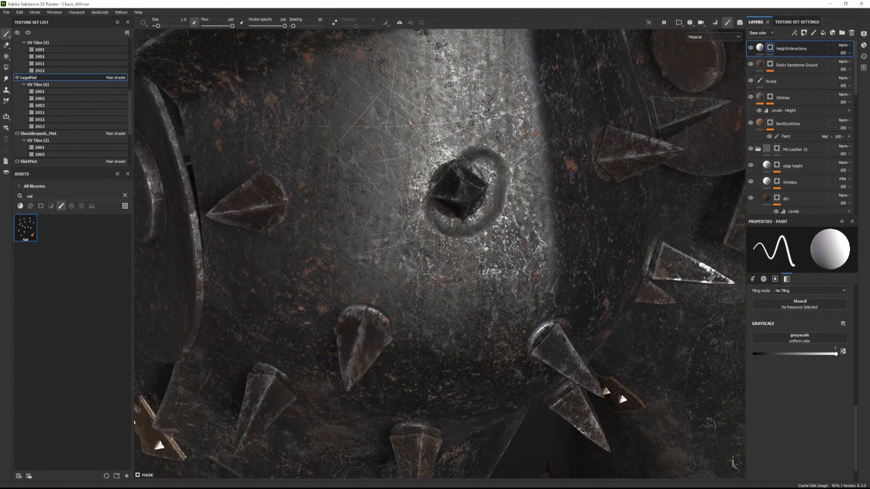
{"action": "key", "text": "ctrl+z"}
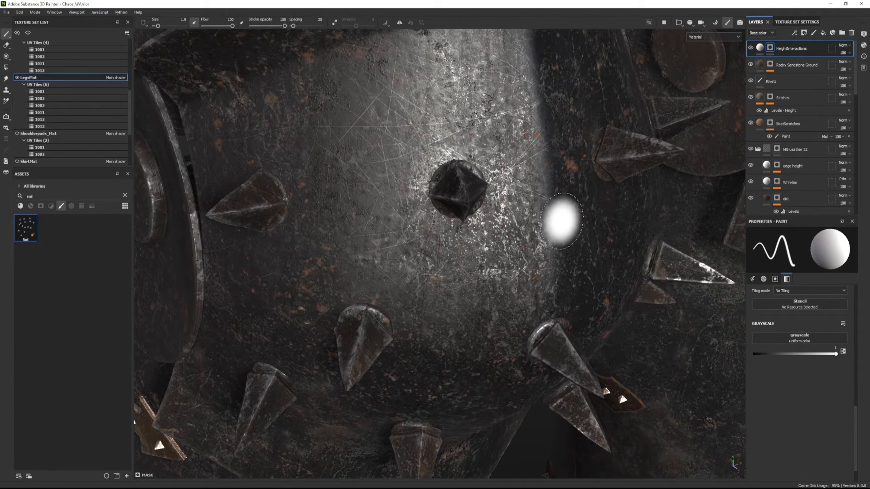
- Show the 3D and 2D views side by side and frame the spiked knee plate's UV island
{"action": "key", "text": "F1"}
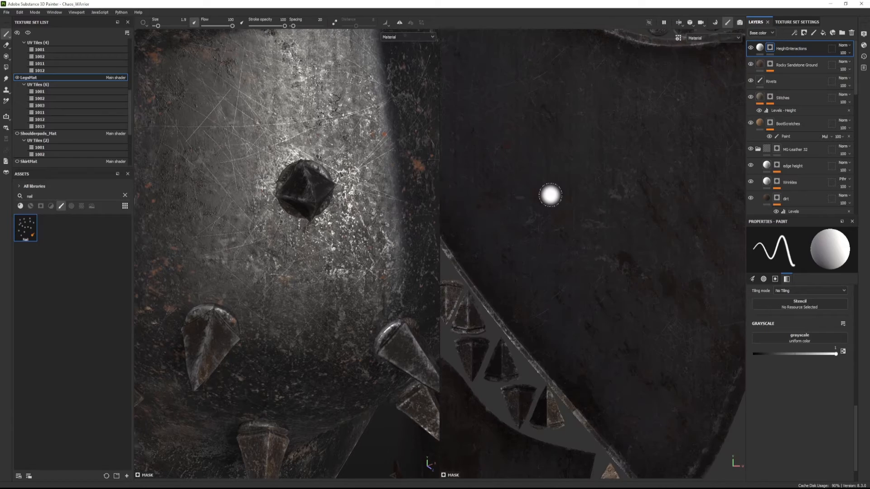
{"action": "scroll", "coordinate": [549, 196], "scroll_direction": "down", "scroll_amount": 3}
{"action": "middle_click_drag", "start_coordinate": [549, 197], "coordinate": [391, 345], "text": "alt"}
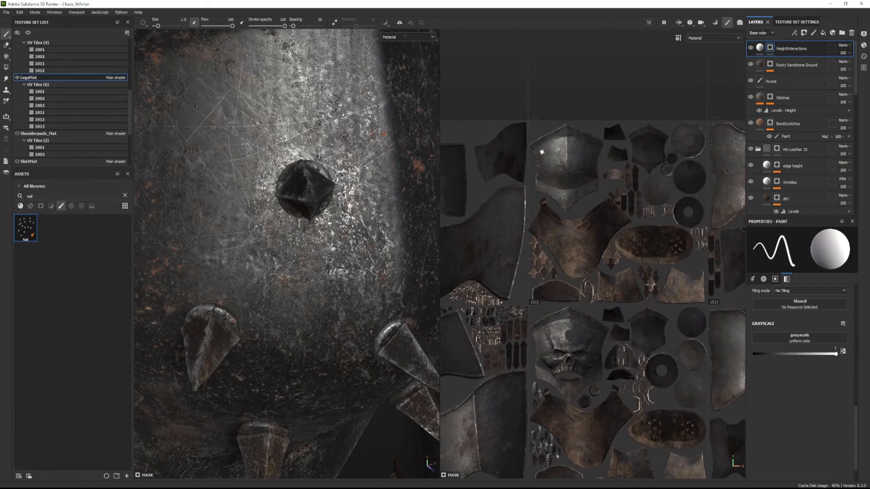
{"action": "scroll", "coordinate": [562, 165], "scroll_direction": "up", "scroll_amount": 9}
{"action": "middle_click_drag", "start_coordinate": [580, 155], "coordinate": [580, 249], "text": "alt"}
{"action": "scroll", "coordinate": [584, 162], "scroll_direction": "up", "scroll_amount": 2}
- Try to stamp a dent under the spike by painting on the knee plate in the 2D view
{"action": "left_click", "coordinate": [584, 163]}
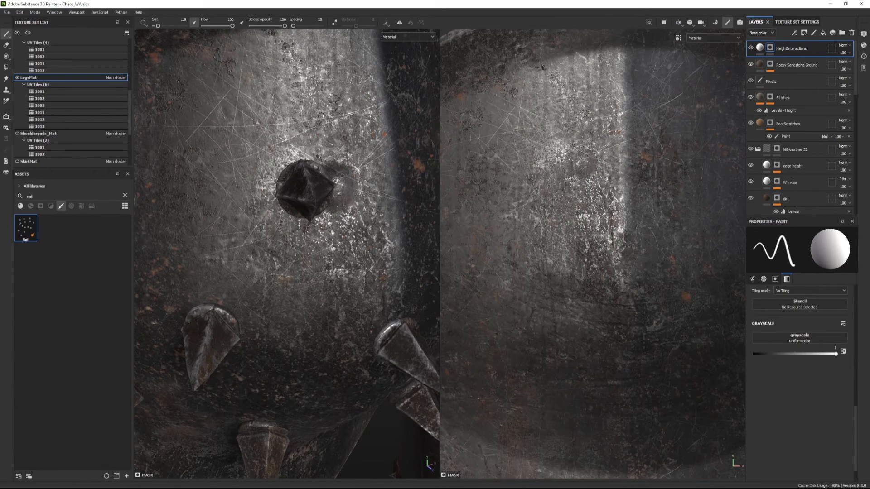
{"action": "key", "text": "ctrl+z"}
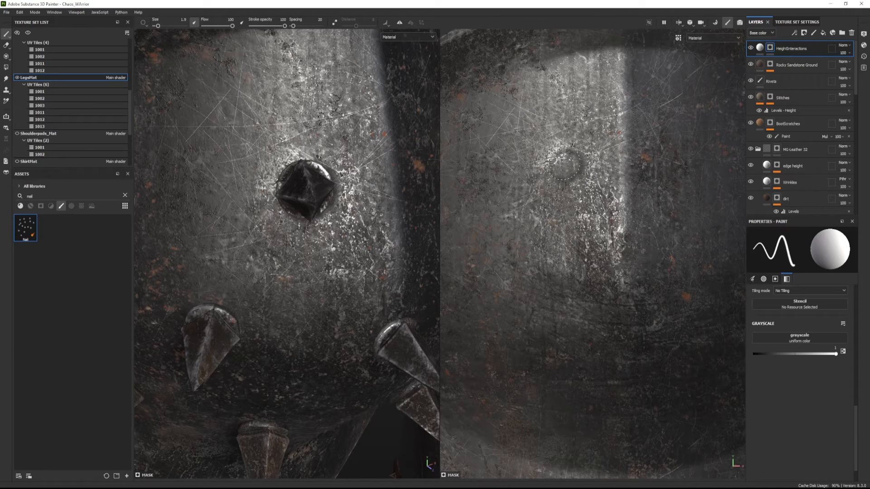
{"action": "left_click", "coordinate": [566, 164]}
{"action": "left_click_drag", "start_coordinate": [204, 199], "coordinate": [287, 187], "text": "alt"}
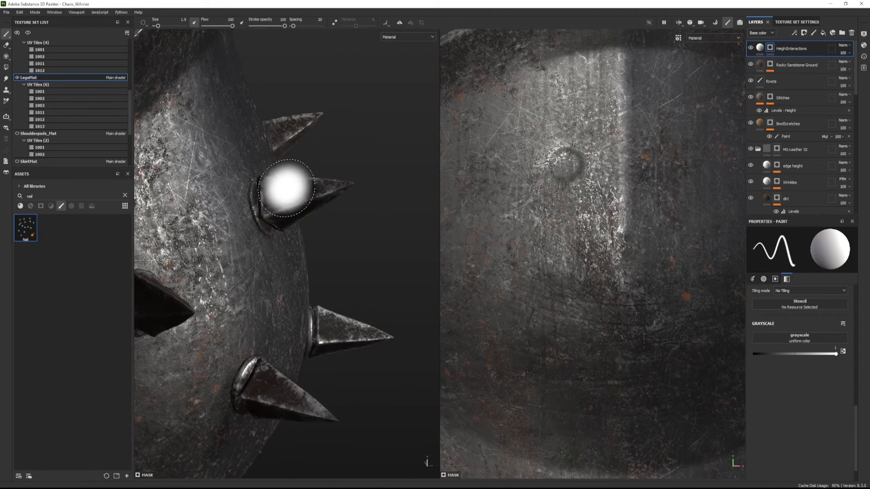
{"action": "key", "text": "ctrl+z"}
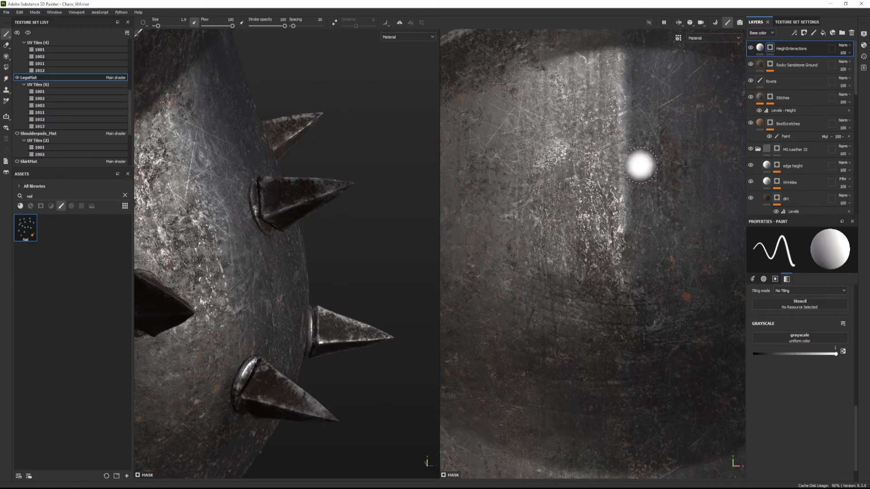
- Try a diagonal stroke across the knee plate with Tangent | Wrap alignment, once in the 3D view and once in the 2D view
{"action": "mouse_move", "coordinate": [559, 199]}
{"action": "left_mouse_down", "text": "alt"}
{"action": "mouse_move", "coordinate": [503, 203]}
{"action": "mouse_move", "coordinate": [571, 207]}
{"action": "left_mouse_up", "text": "alt"}
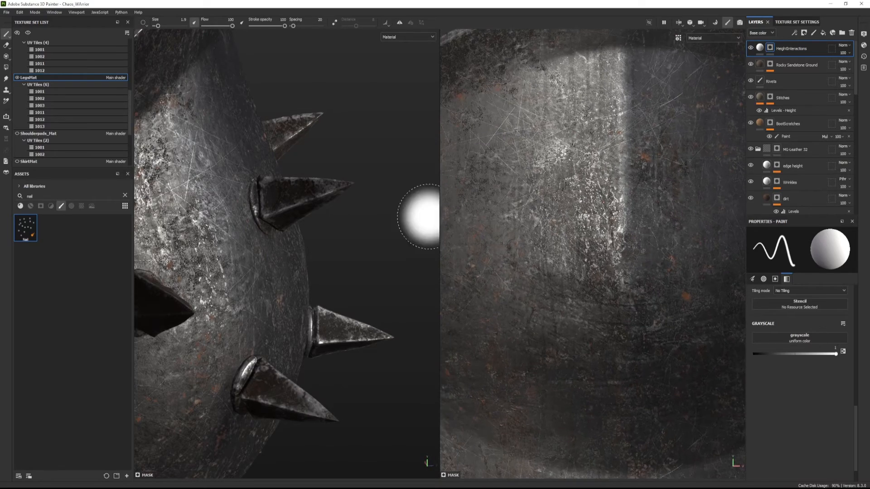
{"action": "left_click_drag", "start_coordinate": [417, 222], "coordinate": [317, 213], "text": "alt"}
{"action": "scroll", "coordinate": [795, 317], "scroll_direction": "up", "scroll_amount": 2}
{"action": "scroll", "coordinate": [794, 344], "scroll_direction": "up", "scroll_amount": 3}
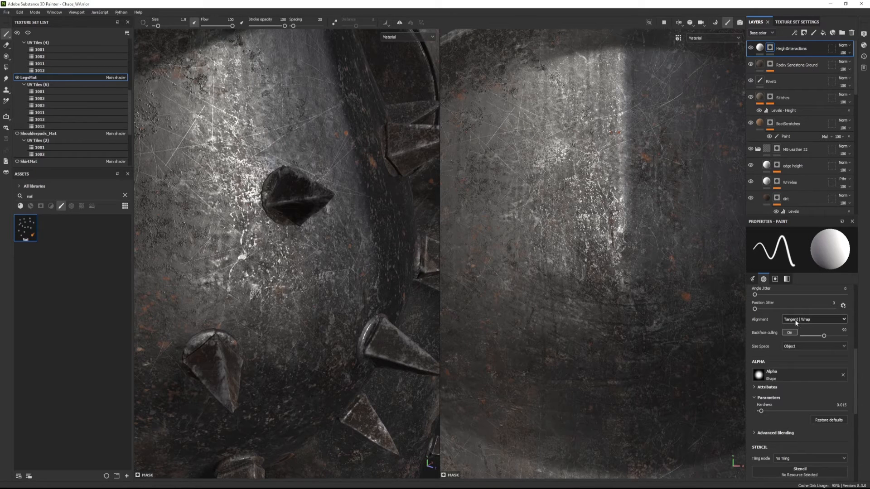
{"action": "mouse_move", "coordinate": [224, 127]}
{"action": "left_mouse_down"}
{"action": "mouse_move", "coordinate": [219, 119]}
{"action": "mouse_move", "coordinate": [343, 236]}
{"action": "mouse_move", "coordinate": [304, 181]}
{"action": "mouse_move", "coordinate": [205, 140]}
{"action": "mouse_move", "coordinate": [304, 228]}
{"action": "left_mouse_up"}
{"action": "key", "text": "ctrl+z"}
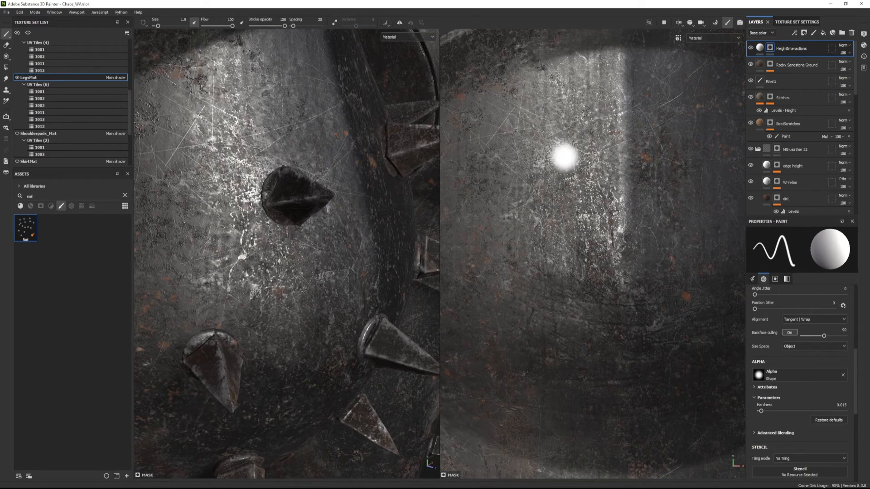
{"action": "left_click_drag", "start_coordinate": [493, 118], "coordinate": [584, 184]}
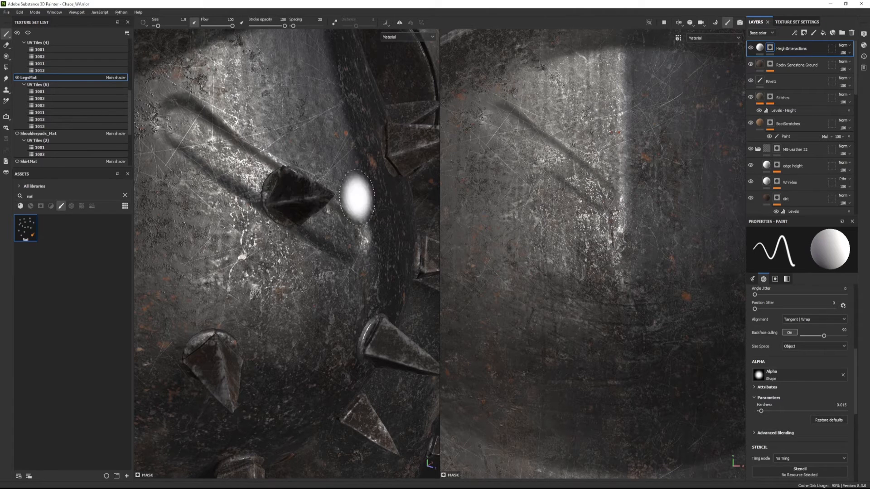
{"action": "key", "text": "ctrl+z"}
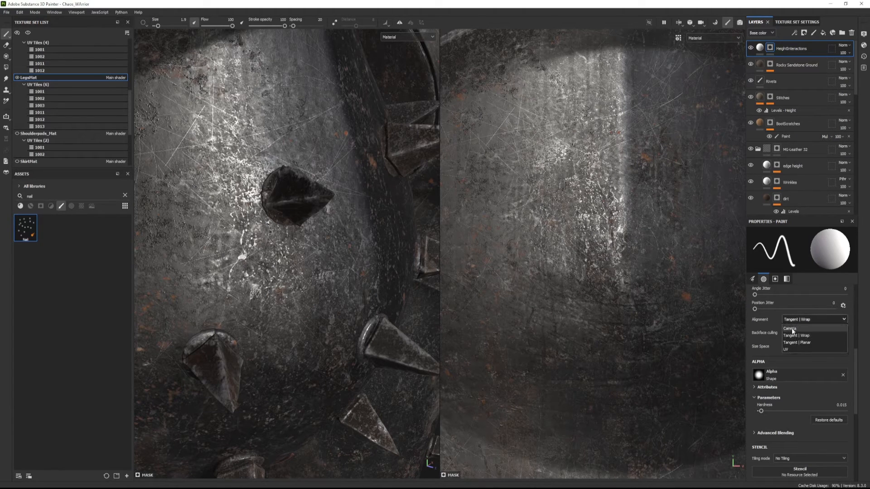
- Set the mask brush's alignment to UV
{"action": "left_click", "coordinate": [791, 350]}
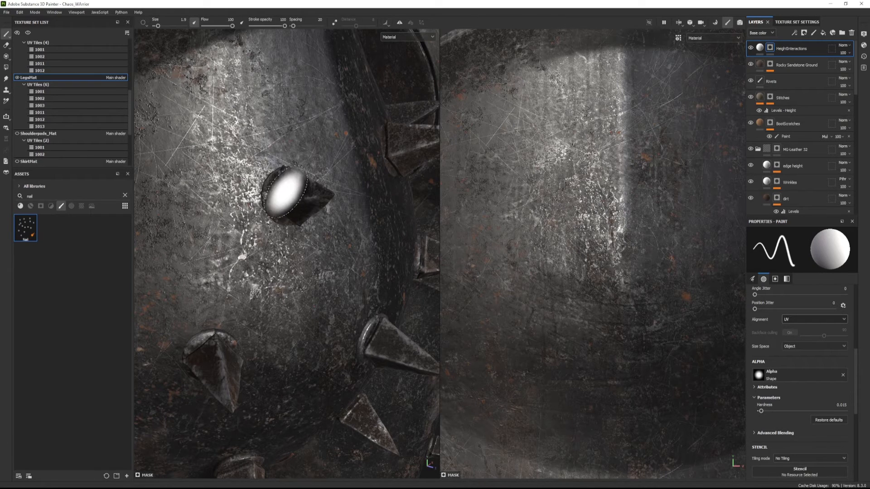
- Enlarge the mask brush to size 2.48 over the knee plate's UV island in the 2D view
{"action": "scroll", "coordinate": [606, 193], "scroll_direction": "down", "scroll_amount": 4}
{"action": "scroll", "coordinate": [607, 194], "scroll_direction": "down", "scroll_amount": 3}
{"action": "scroll", "coordinate": [535, 292], "scroll_direction": "up", "scroll_amount": 4}
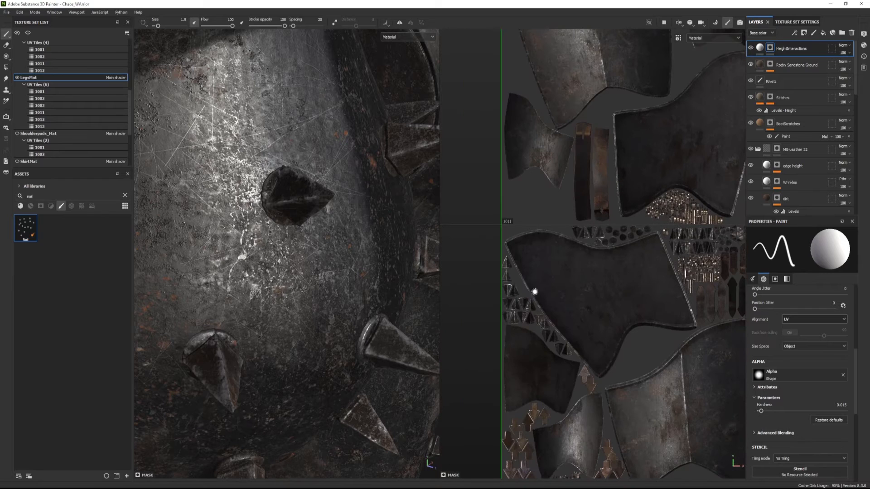
{"action": "scroll", "coordinate": [526, 181], "scroll_direction": "up", "scroll_amount": 5}
{"action": "right_click_drag", "start_coordinate": [525, 179], "coordinate": [535, 179], "text": "ctrl"}
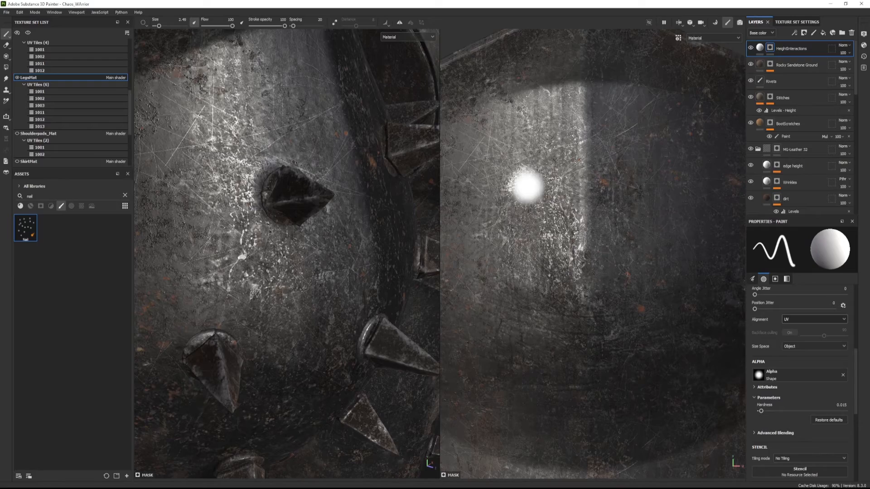
- Set the brush alpha's hardness to 0.225 and stamp round dents at the knee spikes' bases in the 2D view
{"action": "scroll", "coordinate": [290, 253], "scroll_direction": "down", "scroll_amount": 5}
{"action": "left_click_drag", "start_coordinate": [290, 253], "coordinate": [226, 271], "text": "alt"}
{"action": "mouse_move", "coordinate": [204, 296]}
{"action": "right_mouse_down", "text": "shift"}
{"action": "mouse_move", "coordinate": [281, 295]}
{"action": "mouse_move", "coordinate": [205, 297]}
{"action": "right_mouse_up", "text": "shift"}
{"action": "middle_click_drag", "start_coordinate": [460, 298], "coordinate": [481, 254], "text": "alt"}
{"action": "left_click_drag", "start_coordinate": [267, 262], "coordinate": [310, 265], "text": "alt"}
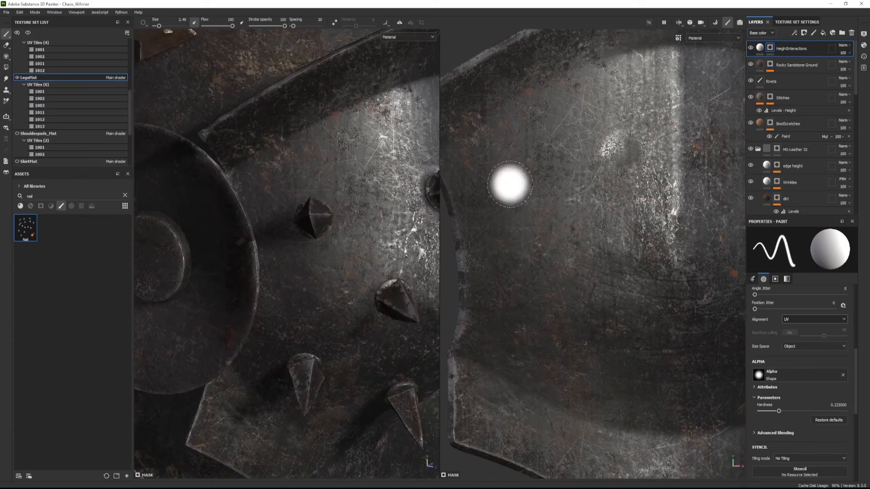
{"action": "left_click_drag", "start_coordinate": [332, 209], "coordinate": [299, 217], "text": "alt"}
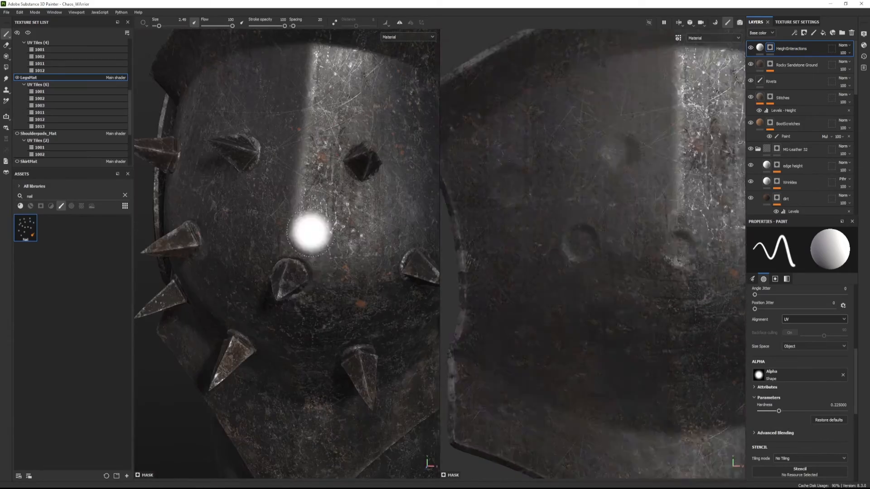
{"action": "scroll", "coordinate": [634, 227], "scroll_direction": "up", "scroll_amount": 4}
{"action": "scroll", "coordinate": [290, 226], "scroll_direction": "up", "scroll_amount": 3}
{"action": "scroll", "coordinate": [688, 203], "scroll_direction": "up", "scroll_amount": 3}
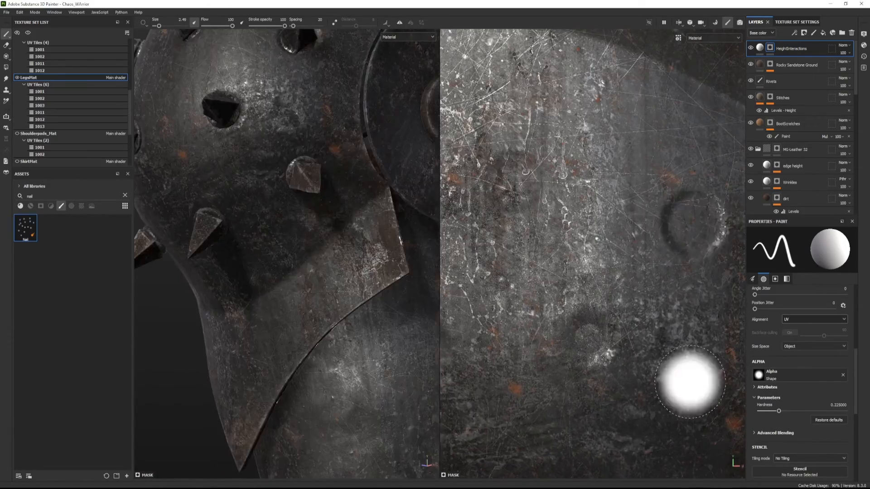
- Show only the 3D view and examine where the arrow-shaped hinge meets the thigh armor
{"action": "scroll", "coordinate": [592, 258], "scroll_direction": "down", "scroll_amount": 3}
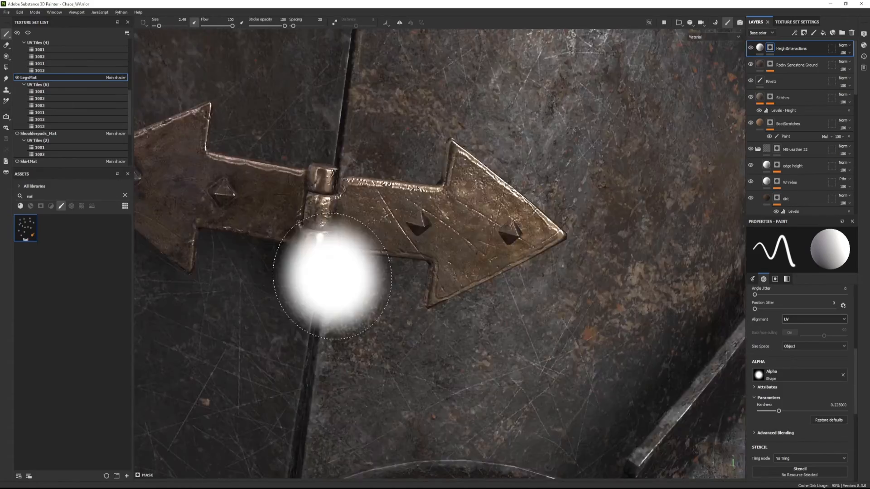
{"action": "scroll", "coordinate": [332, 276], "scroll_direction": "down", "scroll_amount": 6}
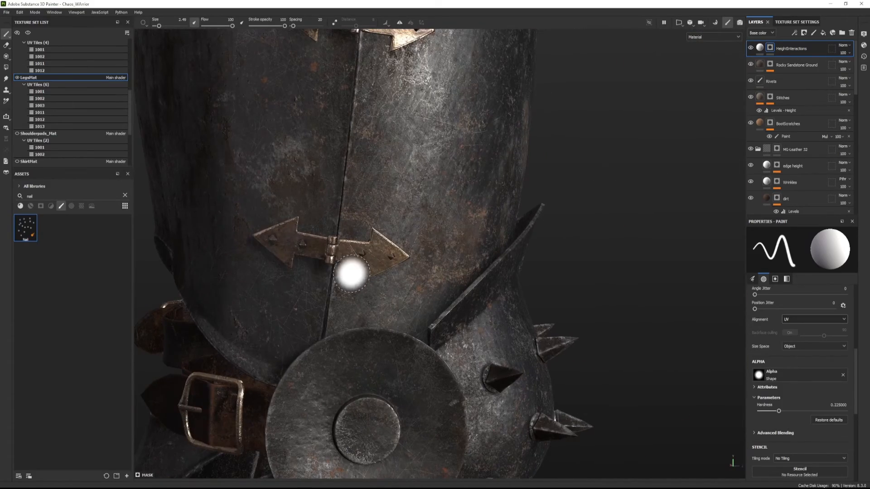
{"action": "scroll", "coordinate": [370, 268], "scroll_direction": "up", "scroll_amount": 4}
{"action": "mouse_move", "coordinate": [526, 316]}
{"action": "left_mouse_down", "text": "alt"}
{"action": "mouse_move", "coordinate": [406, 277]}
{"action": "mouse_move", "coordinate": [413, 279]}
{"action": "left_mouse_up", "text": "alt"}
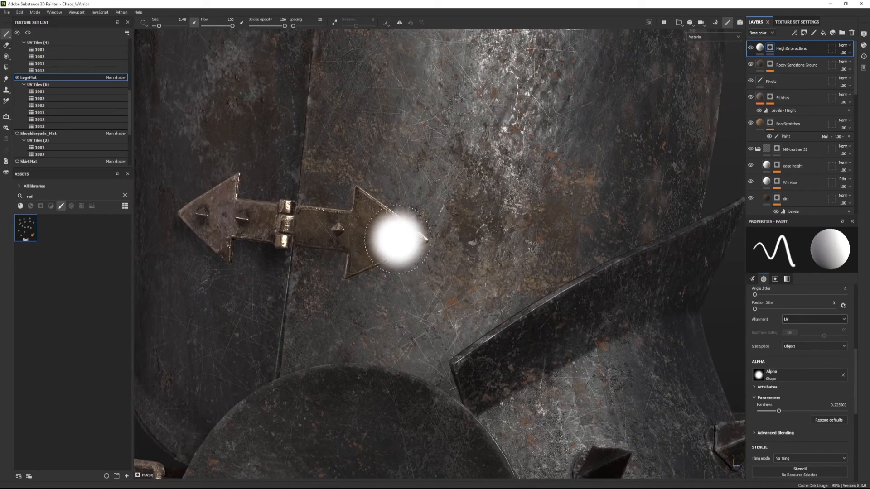
{"action": "mouse_move", "coordinate": [398, 239]}
{"action": "left_mouse_down", "text": "alt"}
{"action": "mouse_move", "coordinate": [267, 320]}
{"action": "mouse_move", "coordinate": [288, 324]}
{"action": "mouse_move", "coordinate": [340, 237]}
{"action": "left_mouse_up", "text": "alt"}
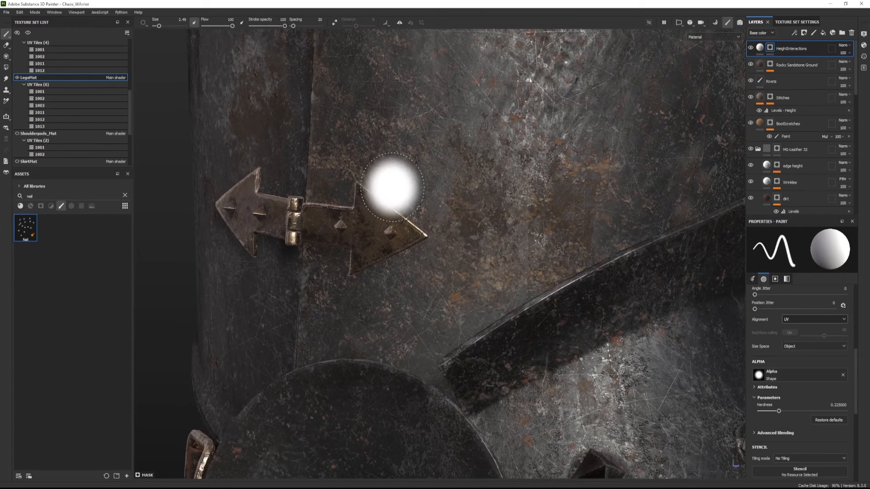
{"action": "mouse_move", "coordinate": [388, 186]}
{"action": "left_mouse_down"}
{"action": "mouse_move", "coordinate": [426, 213]}
{"action": "mouse_move", "coordinate": [440, 237]}
{"action": "left_mouse_up"}
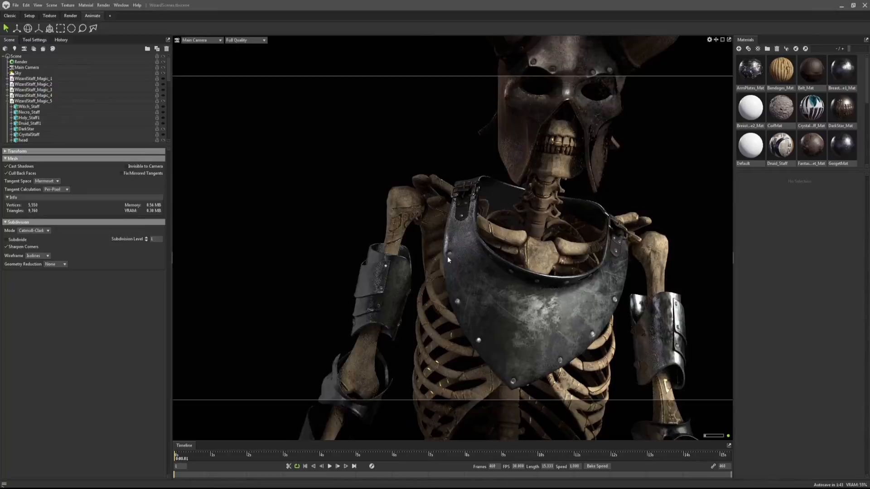
- Switch to the skeleton scene in Marmoset Toolbag, zoom in on the chest plate's rivets, and turn off ray tracing
{"action": "scroll", "coordinate": [447, 256], "scroll_direction": "down", "scroll_amount": 6}
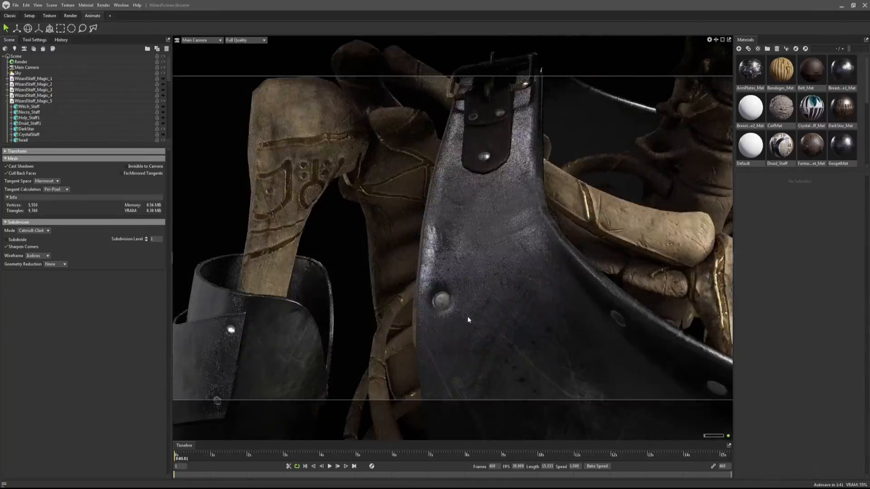
{"action": "scroll", "coordinate": [456, 244], "scroll_direction": "down", "scroll_amount": 5}
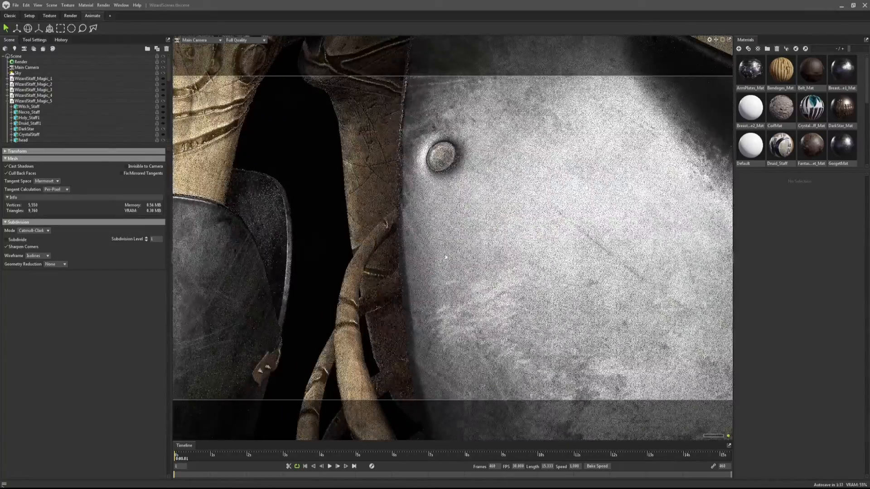
{"action": "scroll", "coordinate": [442, 178], "scroll_direction": "up", "scroll_amount": 6}
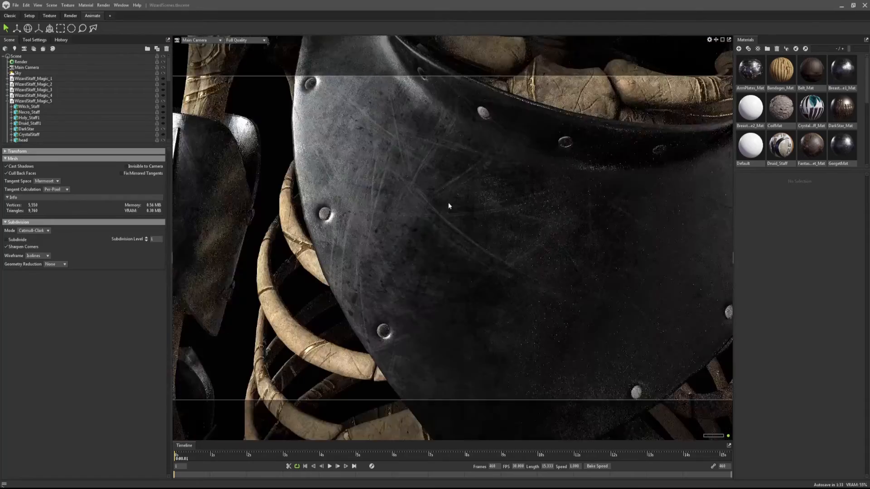
{"action": "left_click_drag", "start_coordinate": [478, 232], "coordinate": [489, 231]}
{"action": "left_click", "coordinate": [20, 62]}
{"action": "left_click", "coordinate": [9, 167]}
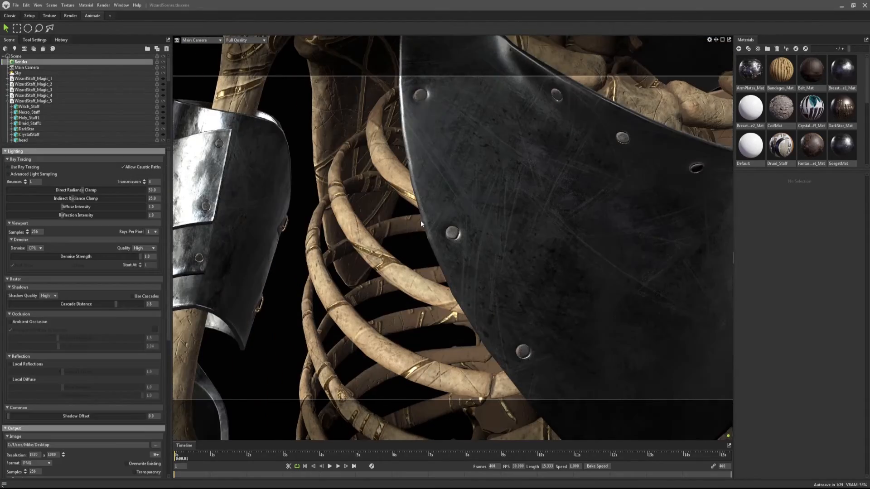
- Examine the dents around the rivets and the strap buckle on the other side of the chest plate
{"action": "left_click_drag", "start_coordinate": [435, 229], "coordinate": [490, 228], "text": "shift"}
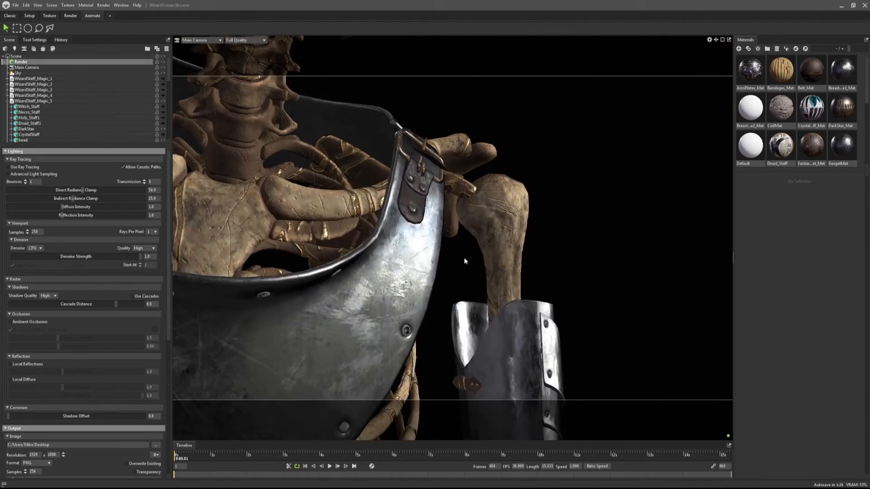
{"action": "left_click_drag", "start_coordinate": [464, 257], "coordinate": [348, 239]}
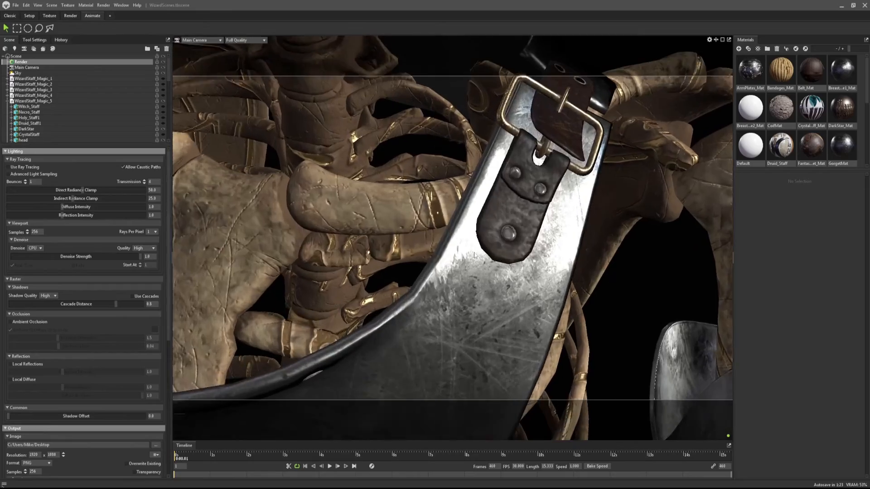
{"action": "mouse_move", "coordinate": [502, 255]}
{"action": "left_mouse_down"}
{"action": "mouse_move", "coordinate": [536, 249]}
{"action": "mouse_move", "coordinate": [505, 259]}
{"action": "left_mouse_up"}
{"action": "left_click", "coordinate": [505, 259]}
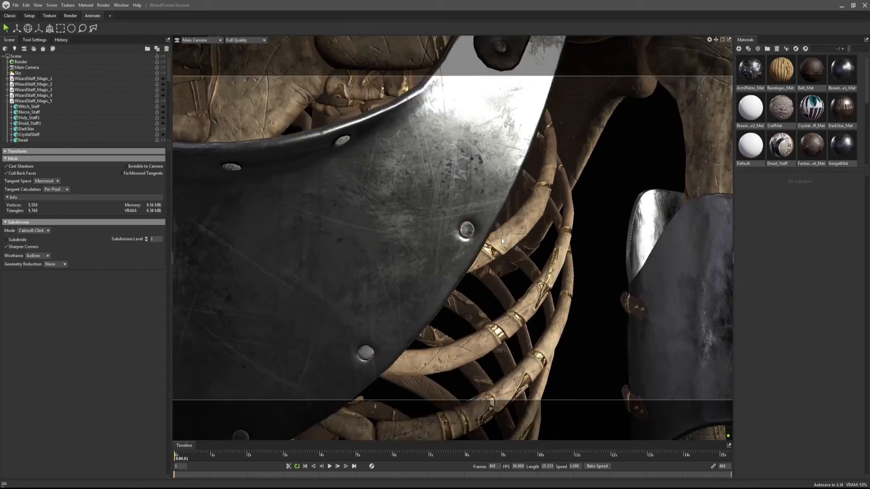
{"action": "mouse_move", "coordinate": [500, 238]}
{"action": "left_mouse_down"}
{"action": "mouse_move", "coordinate": [472, 245]}
{"action": "mouse_move", "coordinate": [481, 243]}
{"action": "left_mouse_up"}
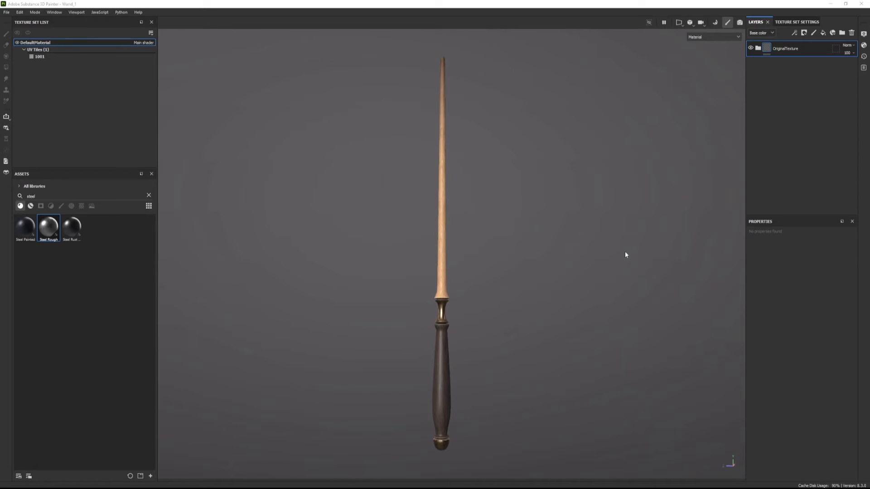
- Switch to the Wand_1 project in Substance 3D Painter and compare the wand with its UV islands in side-by-side 3D and 2D views
{"action": "left_click_drag", "start_coordinate": [625, 252], "coordinate": [526, 314], "text": "alt"}
{"action": "right_click_drag", "start_coordinate": [455, 284], "coordinate": [501, 260], "text": "alt"}
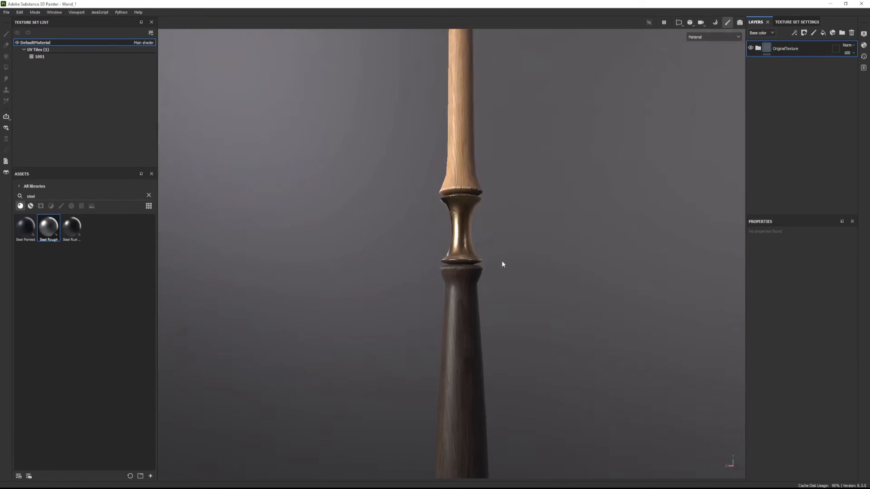
{"action": "key", "text": "F1"}
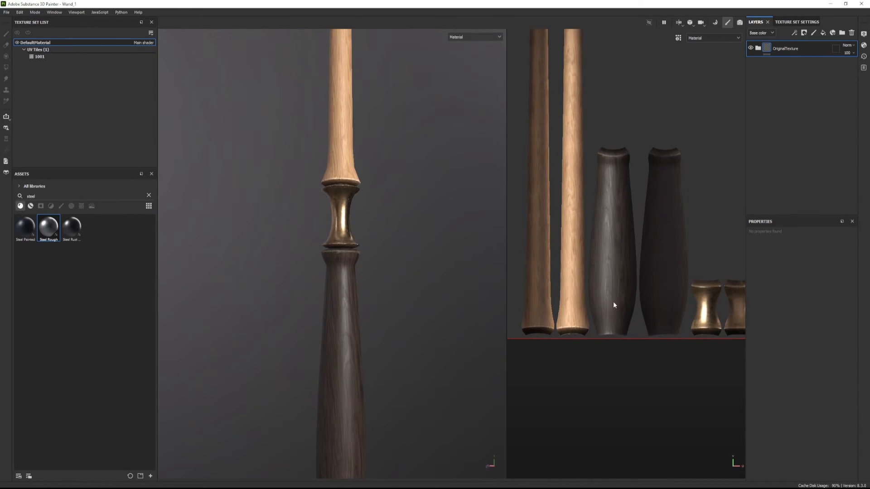
{"action": "scroll", "coordinate": [573, 209], "scroll_direction": "up", "scroll_amount": 2}
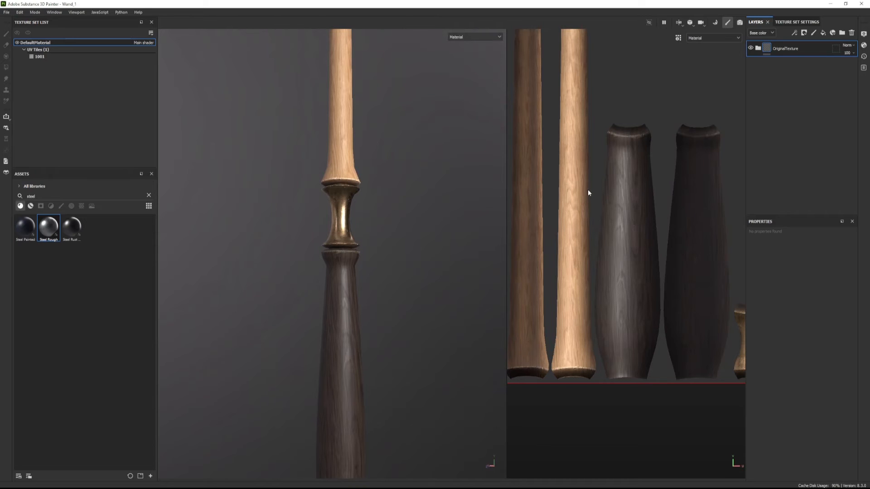
{"action": "scroll", "coordinate": [588, 193], "scroll_direction": "down", "scroll_amount": 3}
{"action": "scroll", "coordinate": [595, 220], "scroll_direction": "up", "scroll_amount": 3}
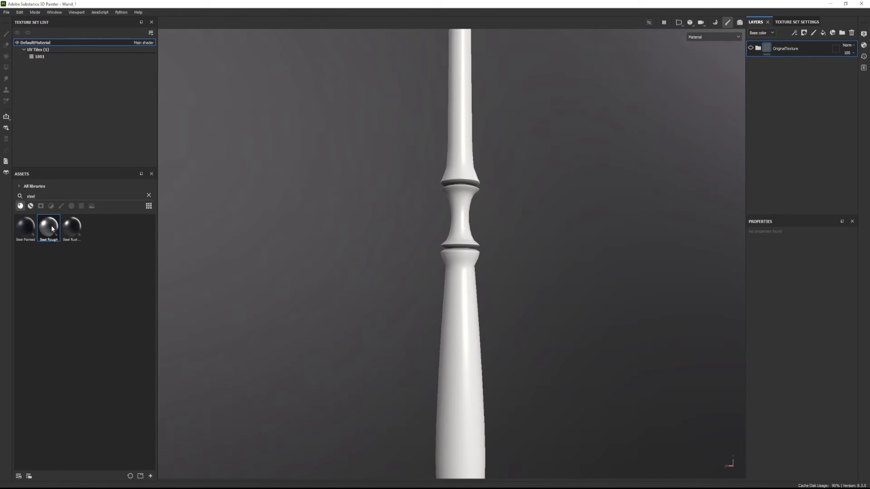
- Hide the OriginalTexture folder and apply the Steel Rough material to the wand as a fill layer
{"action": "left_click_drag", "start_coordinate": [51, 228], "coordinate": [452, 180]}
{"action": "middle_click_drag", "start_coordinate": [471, 250], "coordinate": [427, 316], "text": "alt"}
{"action": "left_click_drag", "start_coordinate": [426, 316], "coordinate": [483, 297], "text": "alt"}
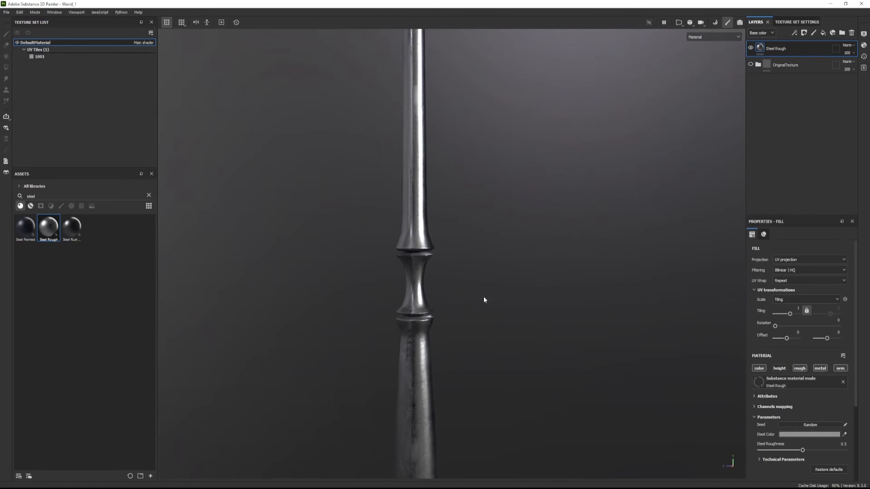
- Examine the steel texture where the UV islands meet along the wand's handle, in 3D and then beside the 2D view
{"action": "left_click_drag", "start_coordinate": [482, 256], "coordinate": [494, 290], "text": "alt"}
{"action": "right_click_drag", "start_coordinate": [494, 290], "coordinate": [533, 299], "text": "alt"}
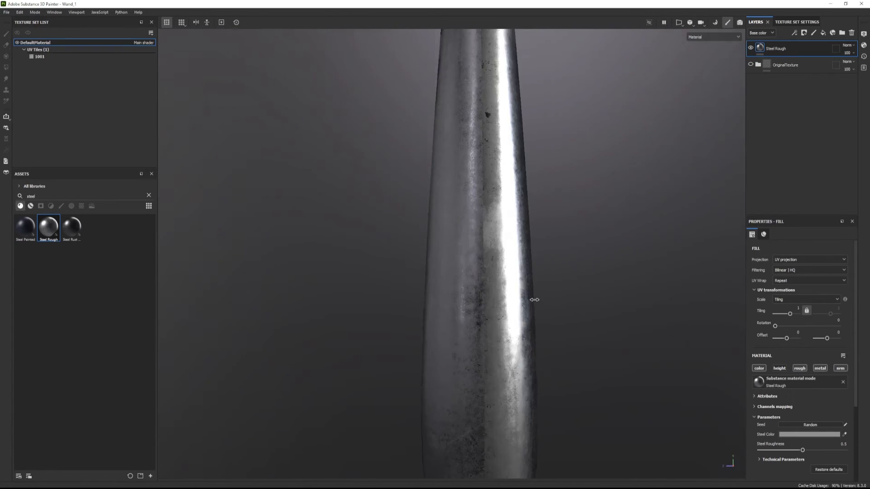
{"action": "left_click_drag", "start_coordinate": [534, 299], "coordinate": [486, 302], "text": "alt"}
{"action": "right_click_drag", "start_coordinate": [486, 303], "coordinate": [491, 281], "text": "alt"}
{"action": "middle_click_drag", "start_coordinate": [492, 282], "coordinate": [482, 452], "text": "alt"}
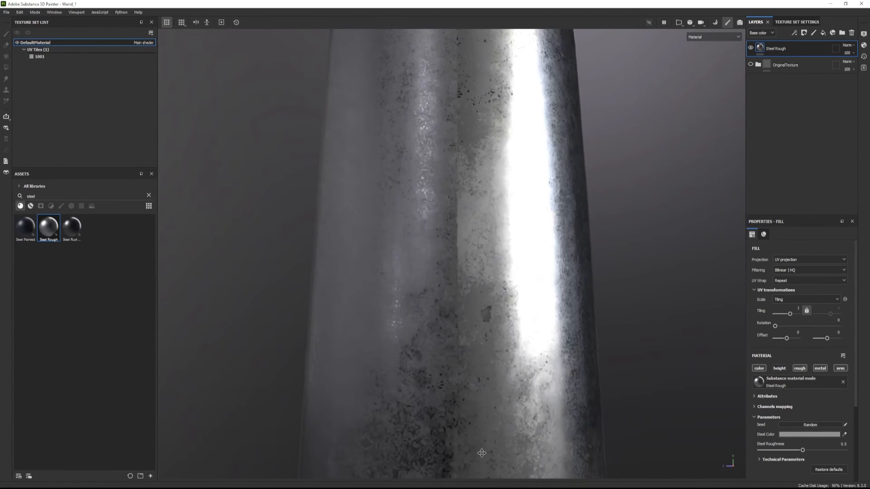
{"action": "left_click_drag", "start_coordinate": [481, 452], "coordinate": [470, 389], "text": "alt"}
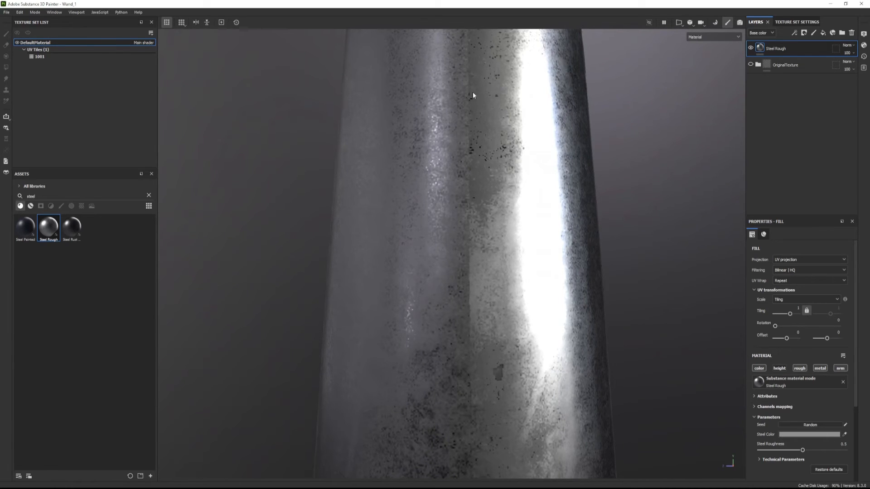
{"action": "right_click_drag", "start_coordinate": [476, 473], "coordinate": [468, 73], "text": "alt"}
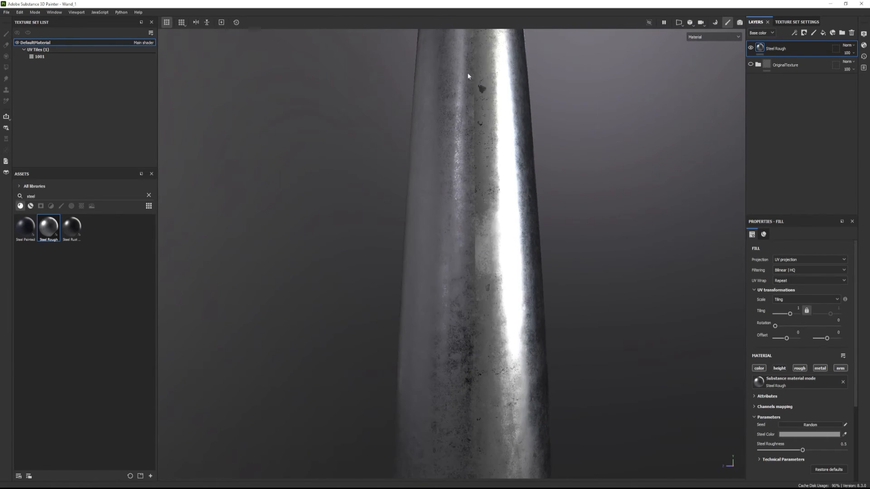
{"action": "key", "text": "F1"}
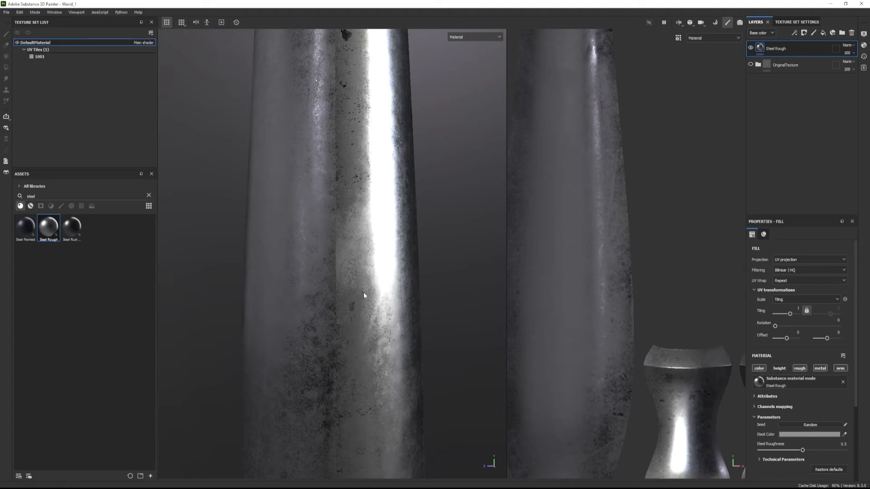
- Set the Steel Rough fill layer's projection to Tri-planar projection and frame the whole wand in both views
{"action": "left_click", "coordinate": [780, 261]}
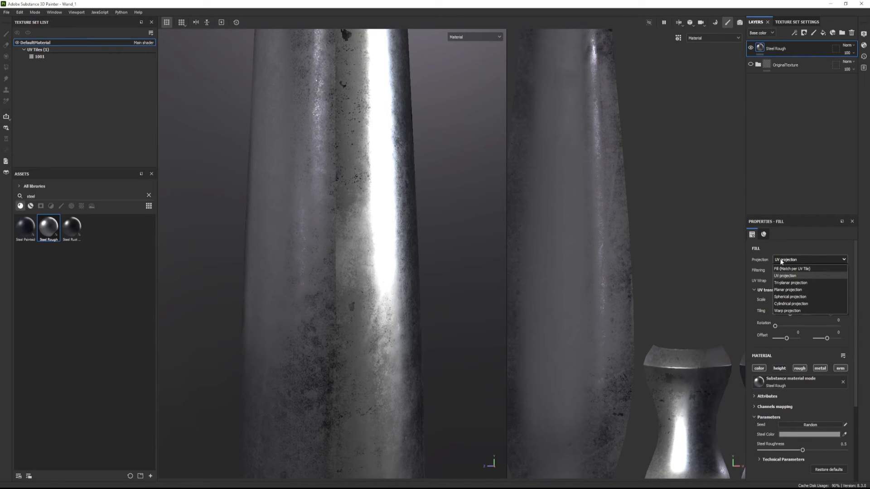
{"action": "left_click", "coordinate": [783, 284]}
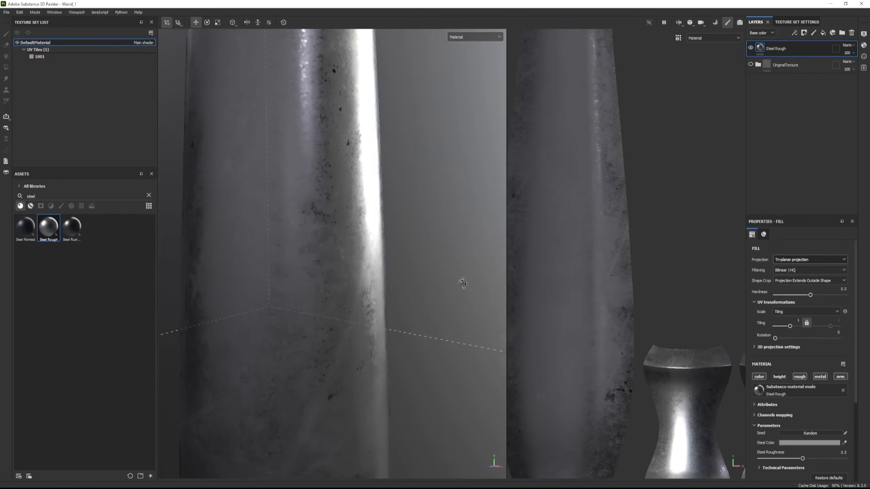
{"action": "key", "text": "f"}
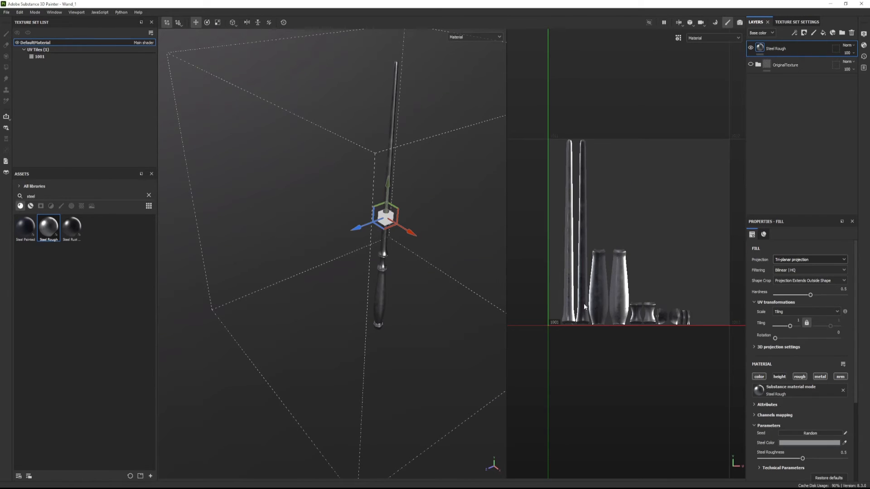
{"action": "middle_click_drag", "start_coordinate": [556, 327], "coordinate": [552, 332]}
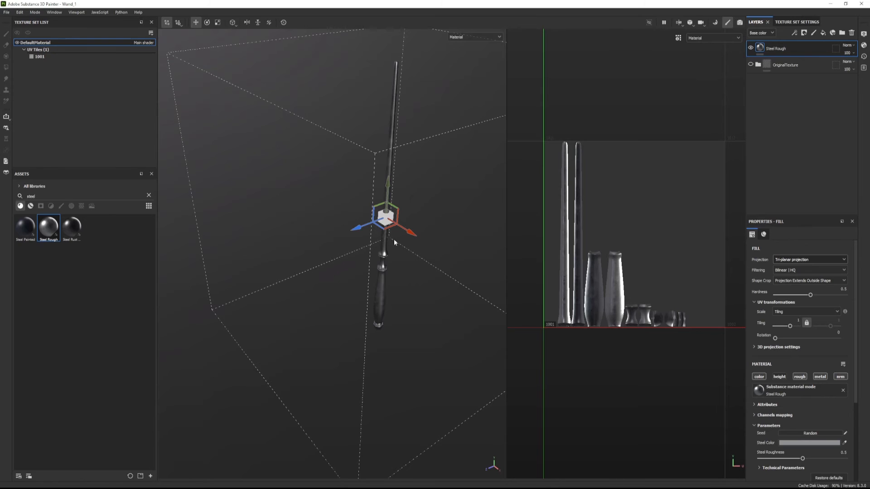
- Examine the tri-planar projection box and how the steel texture wraps around the wand's shaft from several angles
{"action": "mouse_move", "coordinate": [394, 242]}
{"action": "left_mouse_down", "text": "alt"}
{"action": "mouse_move", "coordinate": [431, 233]}
{"action": "mouse_move", "coordinate": [407, 231]}
{"action": "left_mouse_up", "text": "alt"}
{"action": "middle_click_drag", "start_coordinate": [407, 231], "coordinate": [358, 269], "text": "alt"}
{"action": "left_click_drag", "start_coordinate": [357, 268], "coordinate": [343, 247], "text": "alt"}
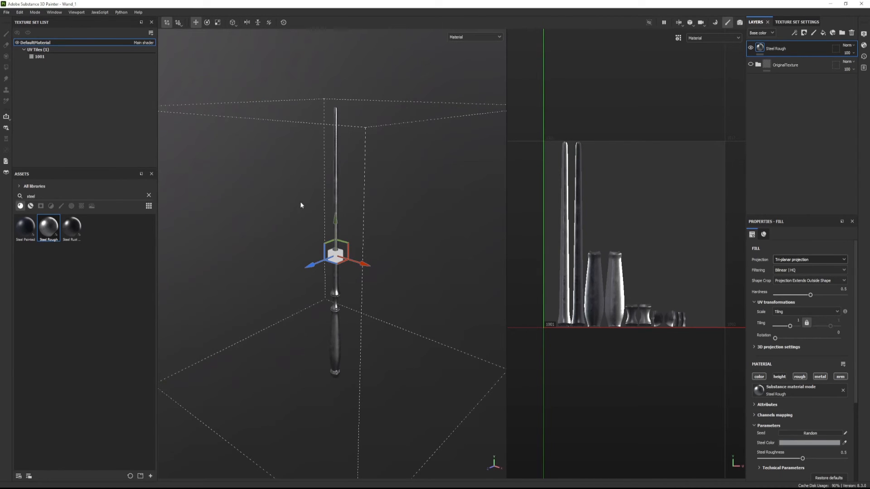
{"action": "left_click_drag", "start_coordinate": [244, 269], "coordinate": [312, 268], "text": "alt"}
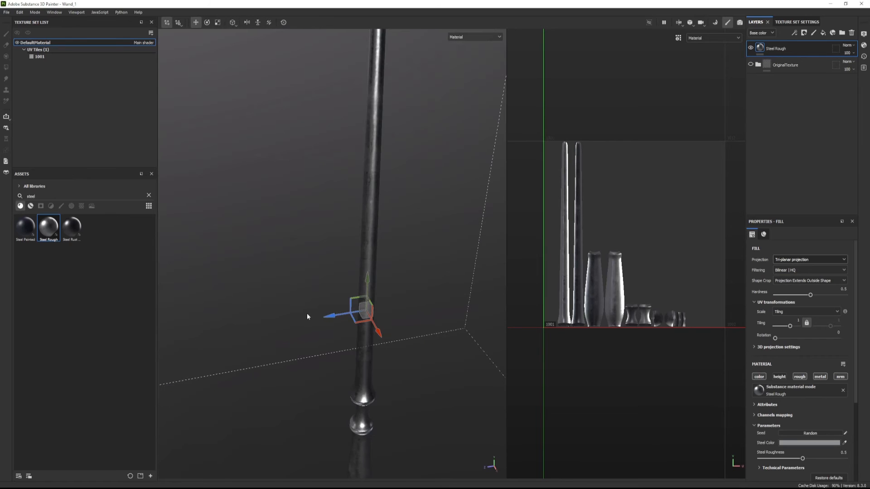
{"action": "left_click_drag", "start_coordinate": [306, 314], "coordinate": [391, 303], "text": "alt"}
{"action": "middle_click_drag", "start_coordinate": [390, 302], "coordinate": [368, 190], "text": "alt"}
{"action": "right_click_drag", "start_coordinate": [367, 190], "coordinate": [339, 114], "text": "alt"}
{"action": "middle_click_drag", "start_coordinate": [339, 114], "coordinate": [332, 297], "text": "alt"}
{"action": "left_click_drag", "start_coordinate": [335, 229], "coordinate": [342, 215], "text": "alt"}
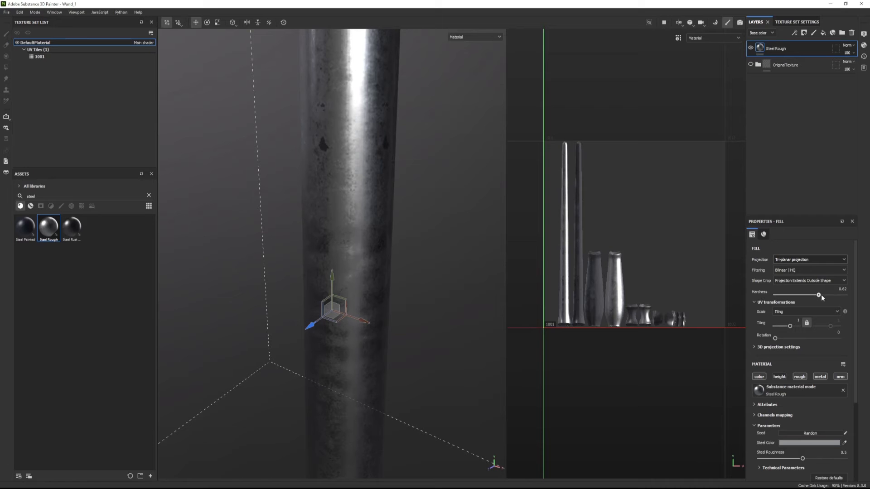
- Lower the Steel Rough fill layer's tri-planar hardness to 0.43 and check the blending on the shaft
{"action": "right_click_drag", "start_coordinate": [358, 181], "coordinate": [359, 163], "text": "shift"}
{"action": "left_click_drag", "start_coordinate": [844, 295], "coordinate": [817, 296]}
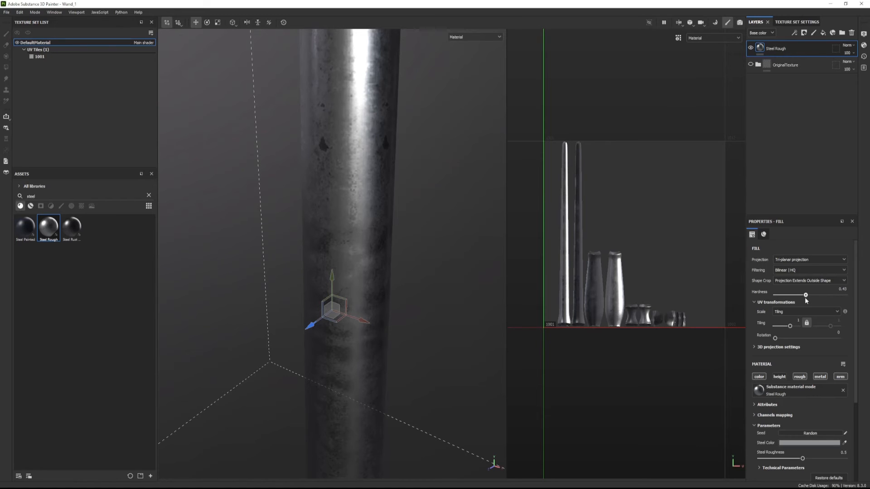
{"action": "left_click_drag", "start_coordinate": [473, 303], "coordinate": [389, 218], "text": "alt"}
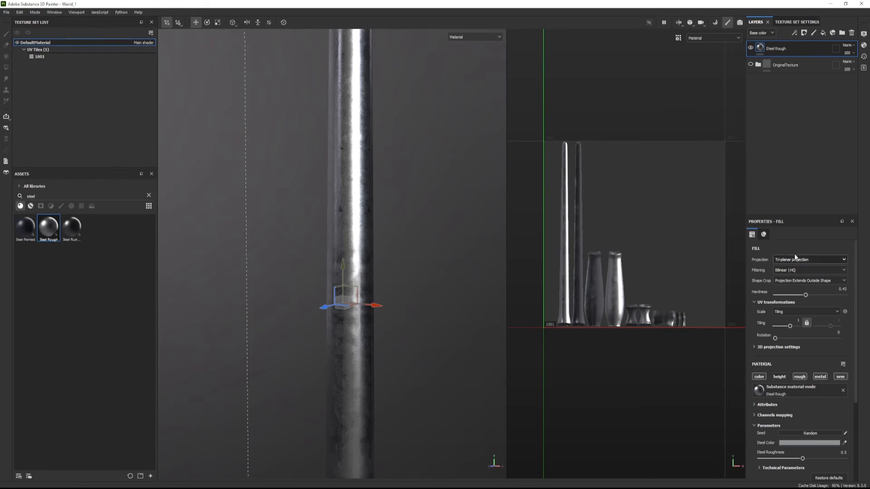
- Replace the Steel Rough layer with a fill layer using Camo Woodland as base color, and check the seam on the handle
{"action": "key", "text": "Delete"}
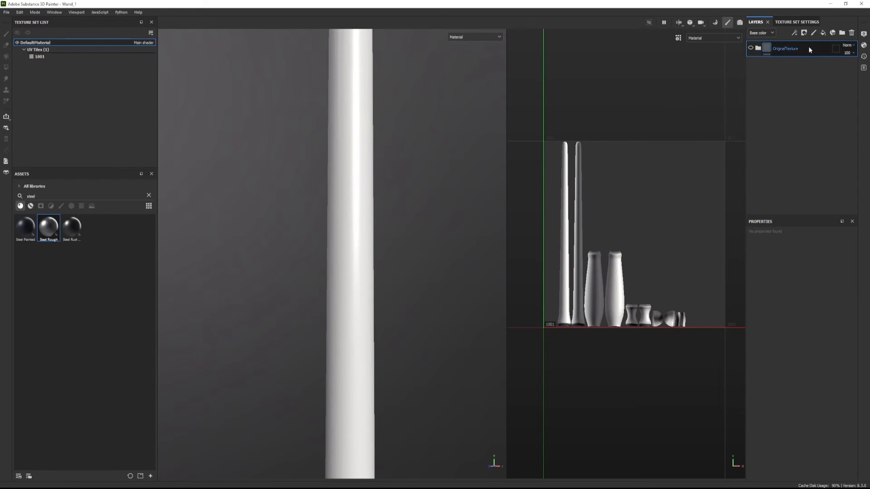
{"action": "left_click", "coordinate": [822, 32]}
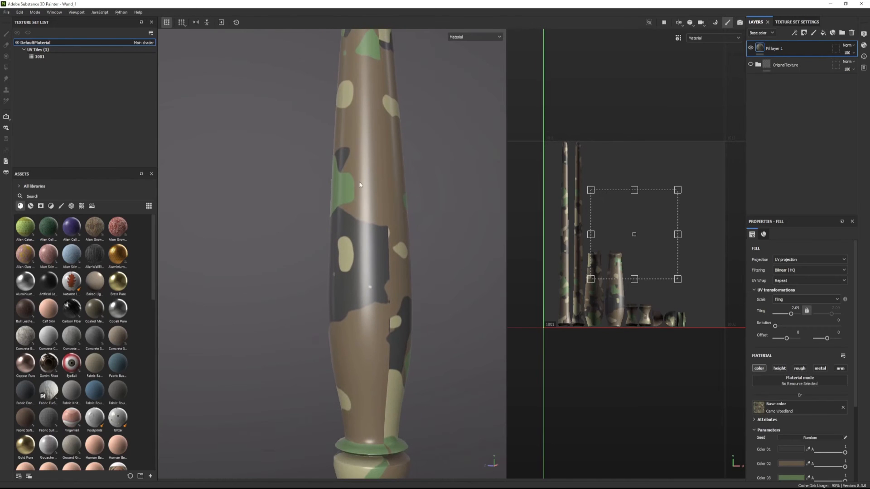
{"action": "right_click_drag", "start_coordinate": [370, 230], "coordinate": [456, 353], "text": "alt"}
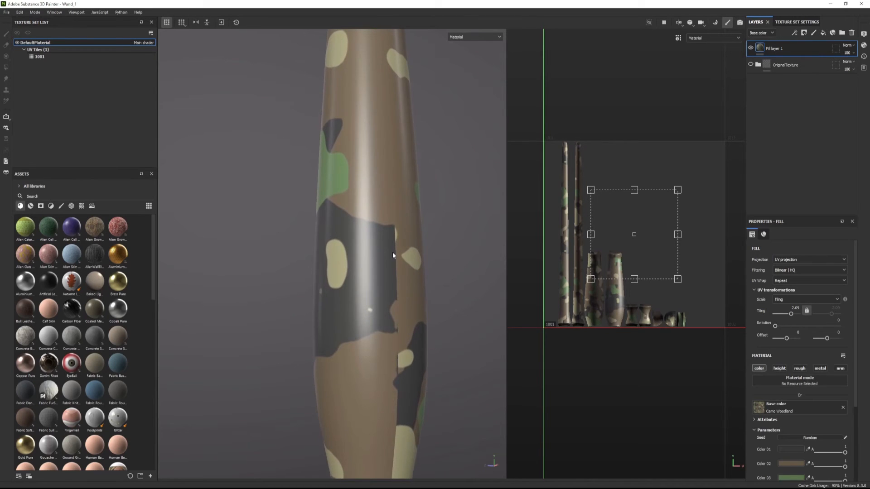
{"action": "left_click_drag", "start_coordinate": [392, 252], "coordinate": [383, 201], "text": "alt"}
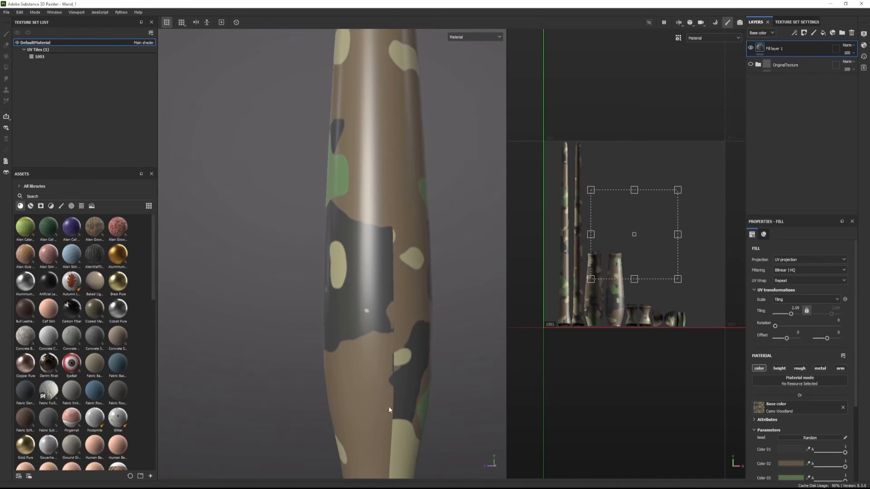
{"action": "mouse_move", "coordinate": [389, 410]}
{"action": "left_mouse_down", "text": "alt"}
{"action": "mouse_move", "coordinate": [462, 398]}
{"action": "mouse_move", "coordinate": [379, 398]}
{"action": "left_mouse_up", "text": "alt"}
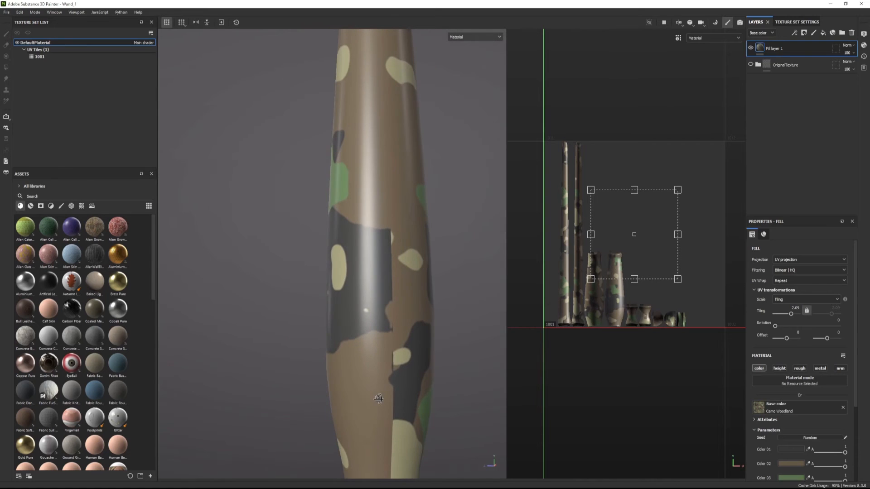
- Set the camo fill layer's projection to Tri-planar projection and check the pattern along the handle and shaft
{"action": "left_click", "coordinate": [787, 259]}
{"action": "left_click", "coordinate": [797, 275]}
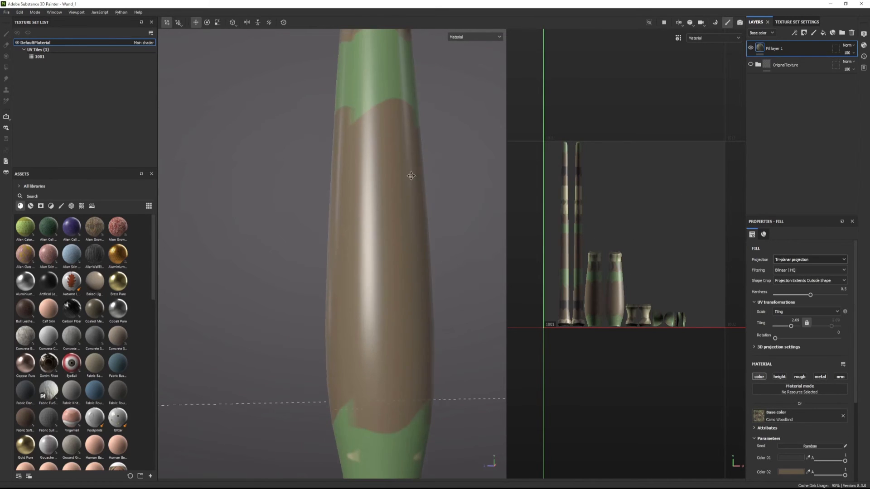
{"action": "middle_click_drag", "start_coordinate": [411, 176], "coordinate": [431, 471], "text": "alt"}
{"action": "middle_click_drag", "start_coordinate": [407, 198], "coordinate": [388, 401], "text": "alt"}
{"action": "left_click_drag", "start_coordinate": [389, 271], "coordinate": [452, 268], "text": "alt"}
{"action": "middle_click_drag", "start_coordinate": [347, 145], "coordinate": [373, 361], "text": "alt"}
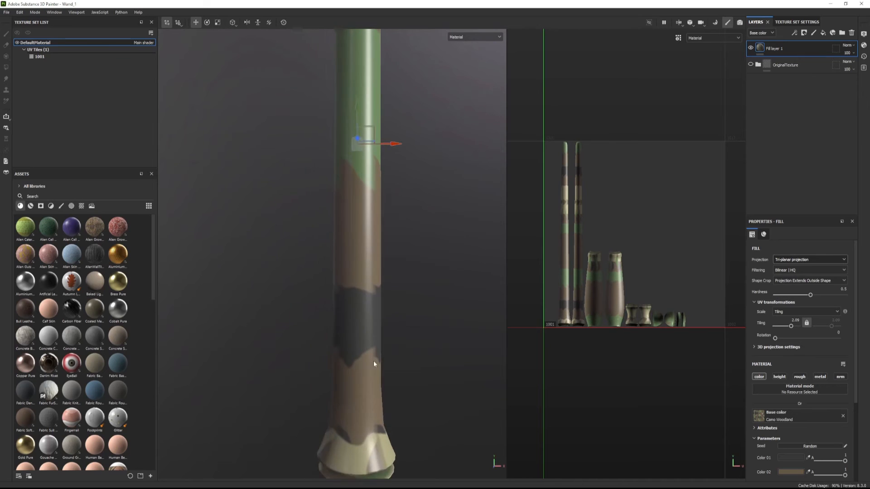
{"action": "left_click_drag", "start_coordinate": [373, 360], "coordinate": [323, 305], "text": "alt"}
{"action": "right_click_drag", "start_coordinate": [381, 341], "coordinate": [400, 288], "text": "alt"}
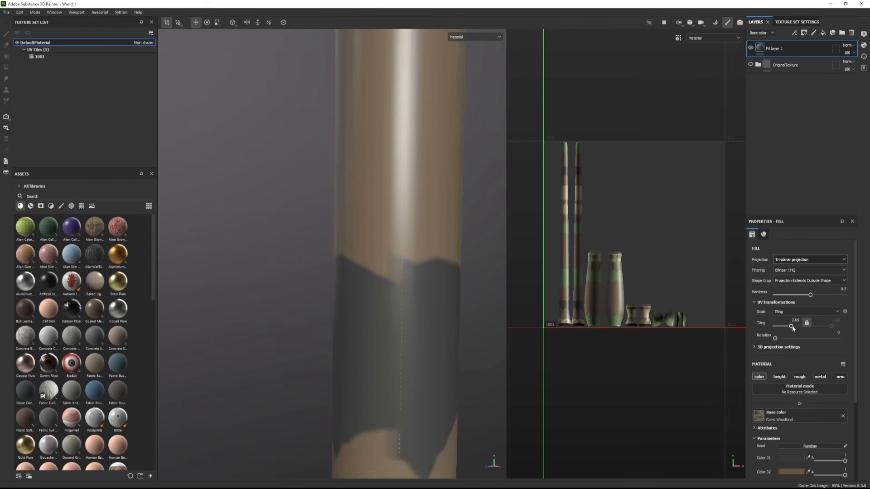
- Set the camo fill layer's tiling to 9.7 and its hardness to 0, and check the blended pattern around the shaft
{"action": "left_click_drag", "start_coordinate": [792, 327], "coordinate": [795, 326]}
{"action": "left_click_drag", "start_coordinate": [350, 237], "coordinate": [422, 238], "text": "alt"}
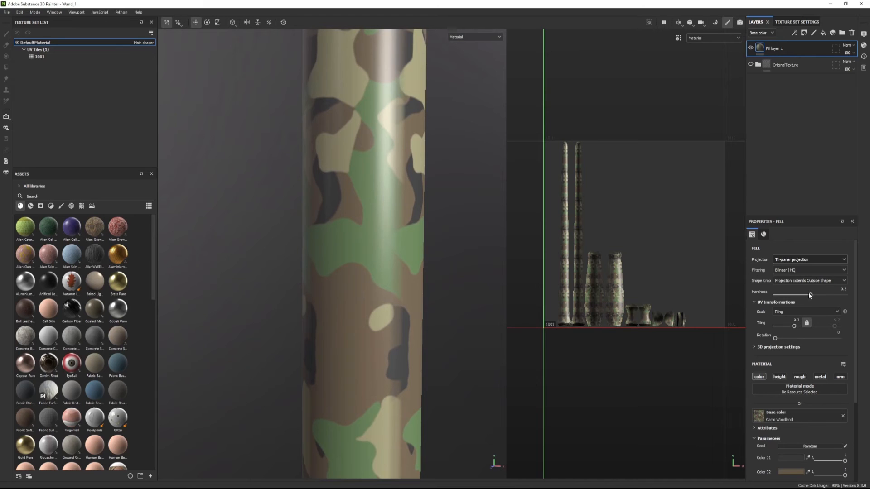
{"action": "left_click_drag", "start_coordinate": [809, 293], "coordinate": [815, 295]}
{"action": "mouse_move", "coordinate": [851, 295]}
{"action": "left_mouse_down"}
{"action": "mouse_move", "coordinate": [786, 314]}
{"action": "mouse_move", "coordinate": [775, 295]}
{"action": "left_mouse_up"}
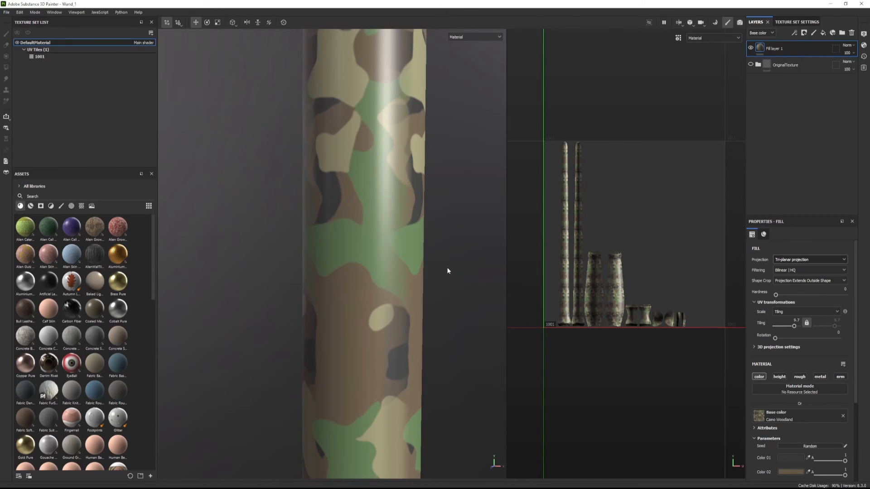
{"action": "left_click_drag", "start_coordinate": [405, 292], "coordinate": [359, 277], "text": "alt"}
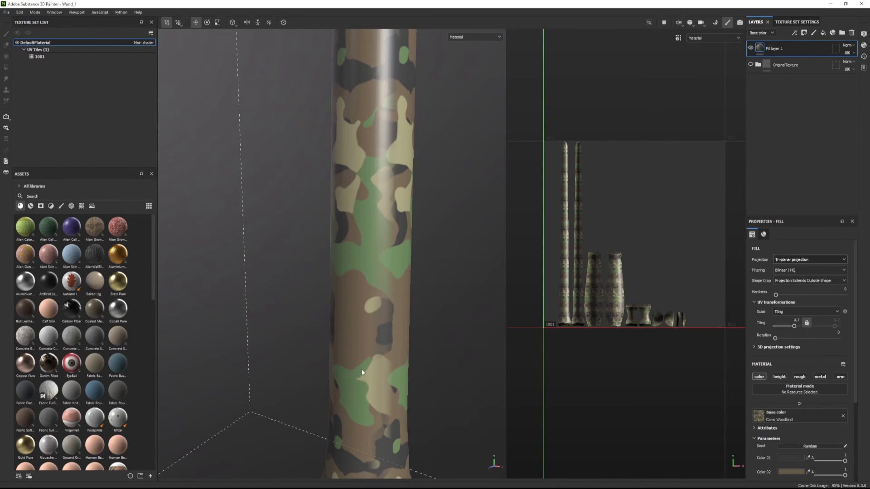
{"action": "left_click_drag", "start_coordinate": [362, 373], "coordinate": [306, 261], "text": "alt"}
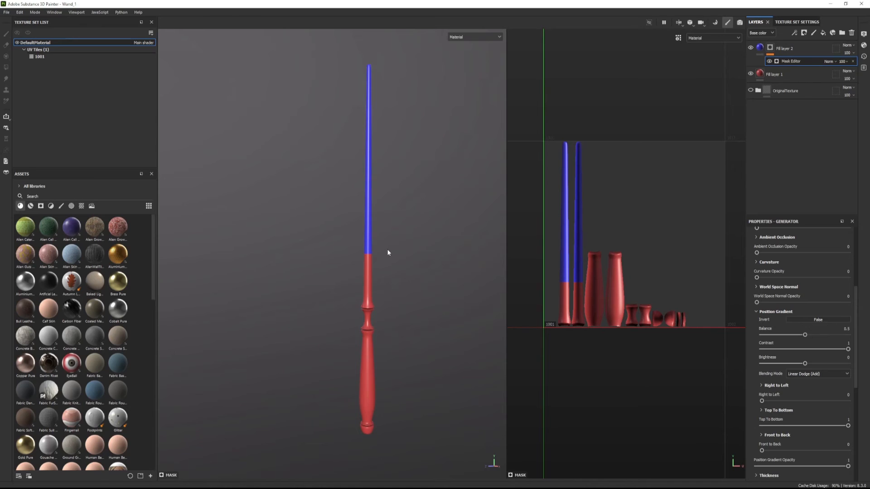
- Add a Blur filter with an intensity of 10.36 to Fill layer 2's mask and check the handle for bleeding
{"action": "scroll", "coordinate": [370, 194], "scroll_direction": "up", "scroll_amount": 5}
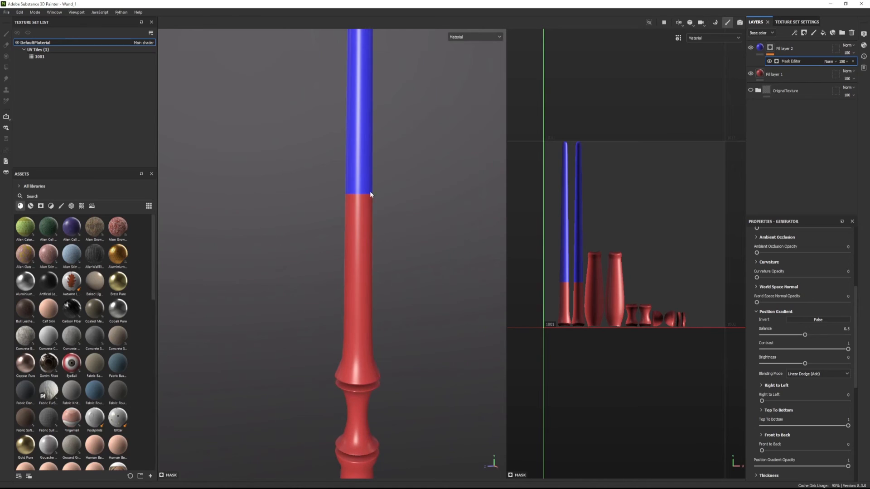
{"action": "left_click", "coordinate": [793, 33]}
{"action": "left_click", "coordinate": [820, 84]}
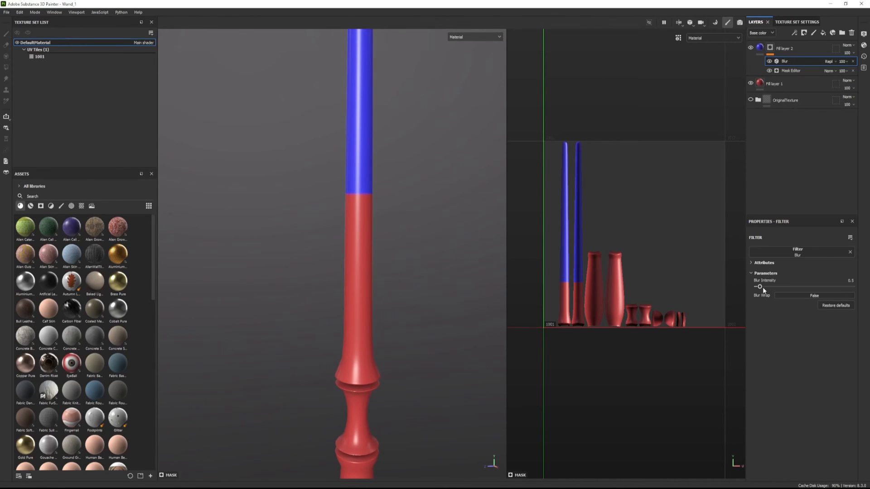
{"action": "left_click_drag", "start_coordinate": [773, 289], "coordinate": [783, 290]}
{"action": "left_click_drag", "start_coordinate": [782, 290], "coordinate": [819, 290]}
{"action": "middle_click_drag", "start_coordinate": [383, 389], "coordinate": [385, 149], "text": "alt"}
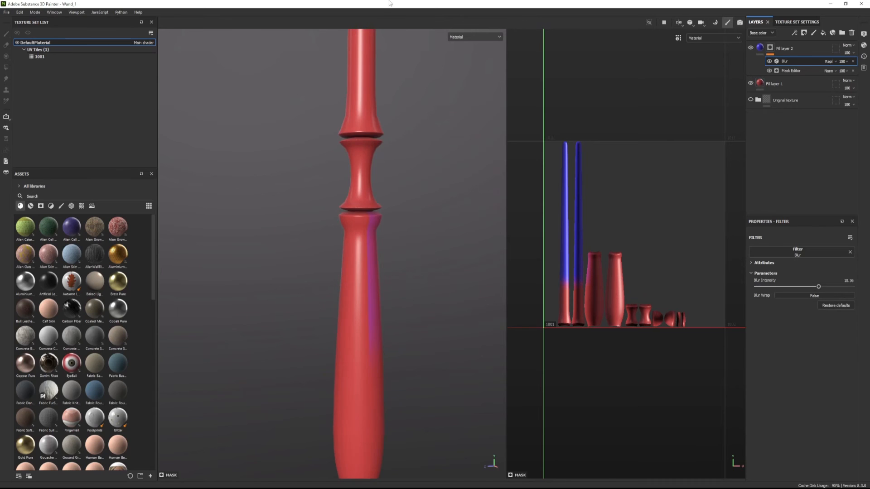
{"action": "left_click_drag", "start_coordinate": [400, 247], "coordinate": [406, 307], "text": "alt"}
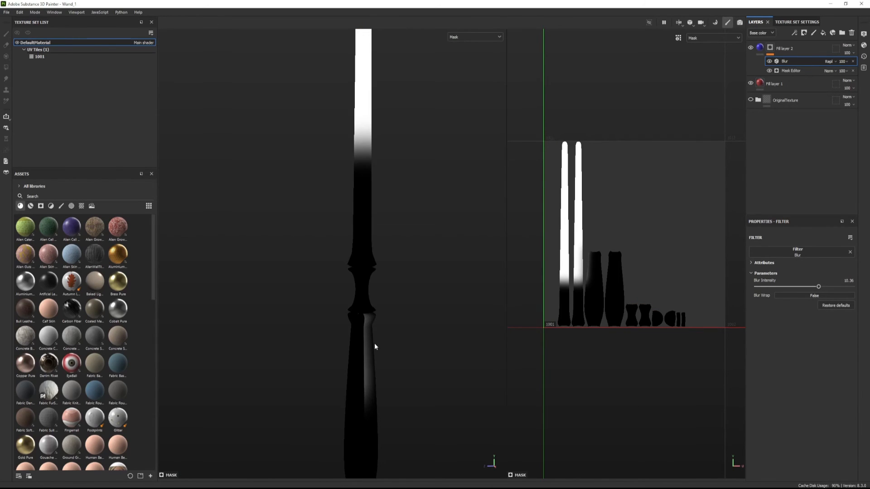
- Raise the mask's blur intensity to its maximum and check how the mask spreads onto the handle
{"action": "scroll", "coordinate": [610, 347], "scroll_direction": "up", "scroll_amount": 3}
{"action": "left_click_drag", "start_coordinate": [817, 287], "coordinate": [855, 286]}
{"action": "left_click_drag", "start_coordinate": [405, 400], "coordinate": [375, 404], "text": "alt"}
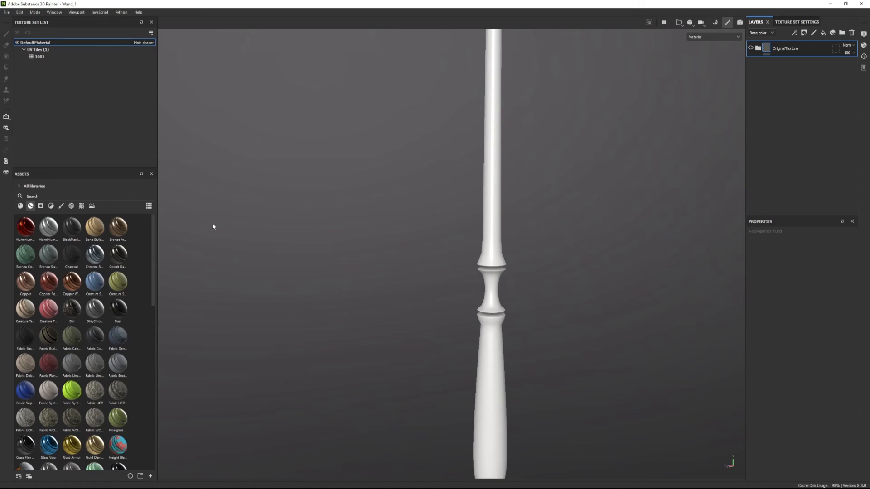
- Apply the Bronze Armor smart material to the wand with only its Base Metal layer visible, and check the handle up close
{"action": "left_click_drag", "start_coordinate": [118, 226], "coordinate": [514, 250]}
{"action": "scroll", "coordinate": [448, 247], "scroll_direction": "up", "scroll_amount": 5}
{"action": "right_click_drag", "start_coordinate": [514, 250], "coordinate": [695, 326], "text": "alt"}
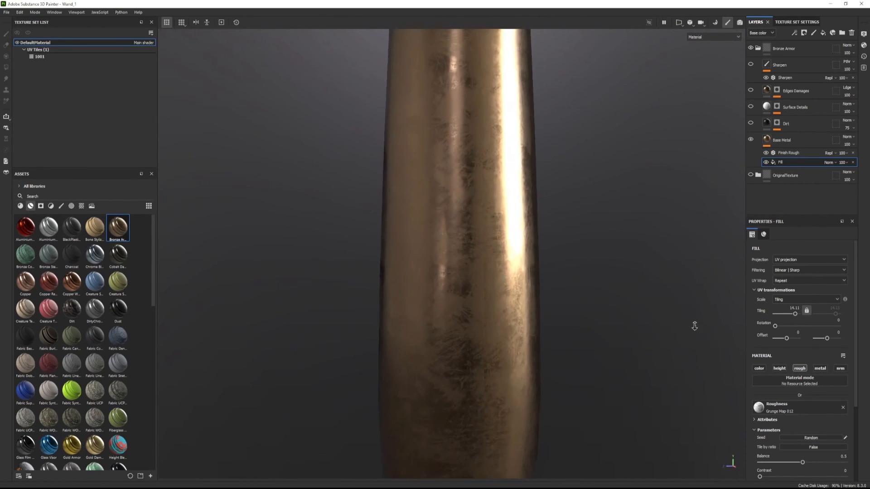
{"action": "left_click_drag", "start_coordinate": [695, 326], "coordinate": [592, 314], "text": "alt"}
{"action": "right_click_drag", "start_coordinate": [593, 313], "coordinate": [741, 409], "text": "alt"}
{"action": "left_click_drag", "start_coordinate": [741, 408], "coordinate": [650, 335], "text": "alt"}
{"action": "right_click_drag", "start_coordinate": [651, 335], "coordinate": [557, 244], "text": "shift"}
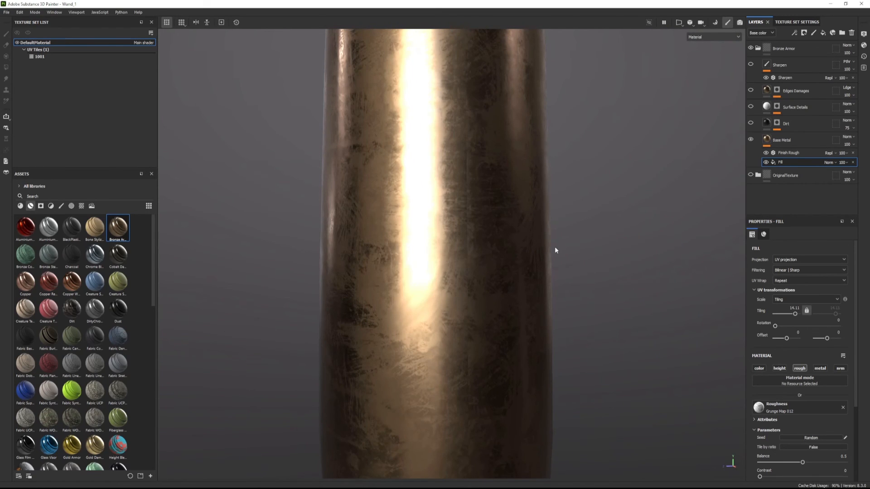
- Hide the Base Metal layer's Finish Rough filter and set its Fill effect to Tri-planar projection
{"action": "left_click", "coordinate": [765, 152]}
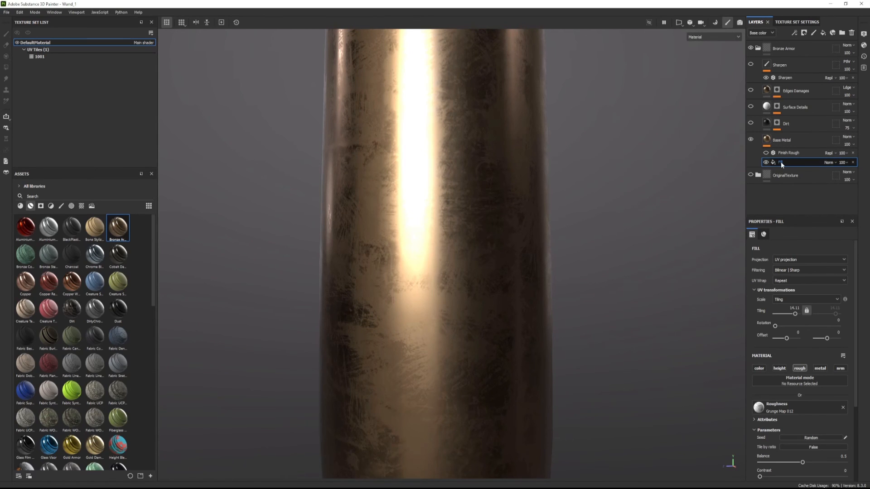
{"action": "right_click_drag", "start_coordinate": [520, 278], "coordinate": [535, 290], "text": "shift"}
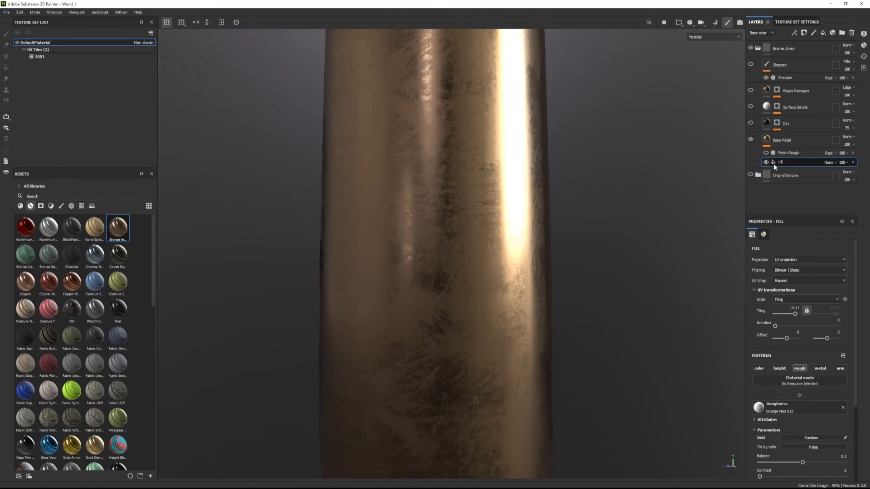
{"action": "left_click", "coordinate": [779, 261]}
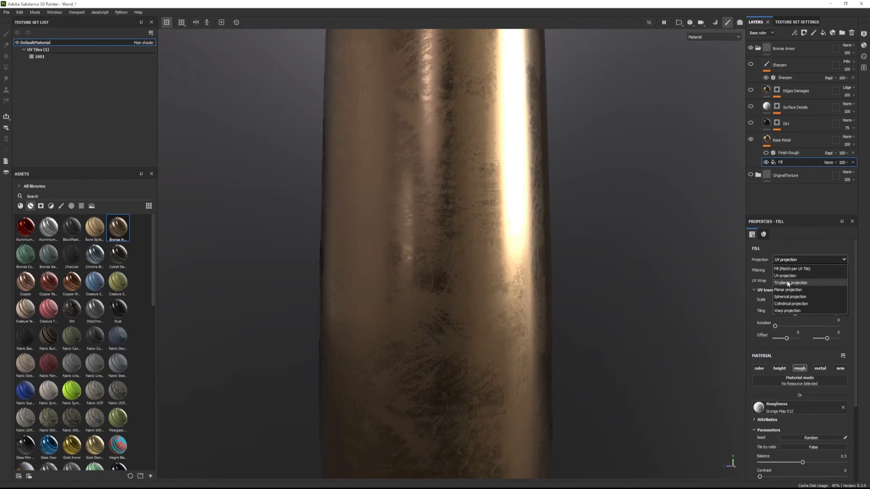
{"action": "left_click", "coordinate": [790, 282]}
{"action": "right_click_drag", "start_coordinate": [648, 260], "coordinate": [546, 327], "text": "shift"}
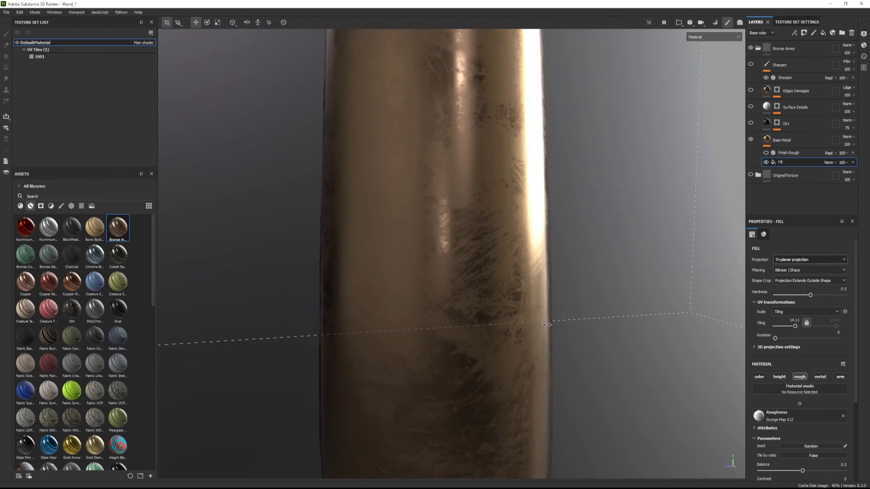
- Show the Finish Rough filter on the Base Metal layer and examine its effect and parameters
{"action": "left_click", "coordinate": [765, 154]}
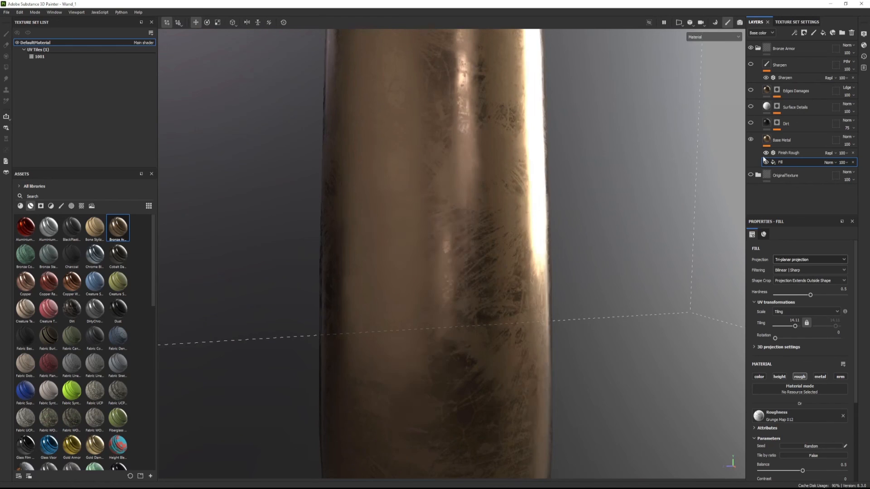
{"action": "right_click_drag", "start_coordinate": [593, 241], "coordinate": [555, 248], "text": "shift"}
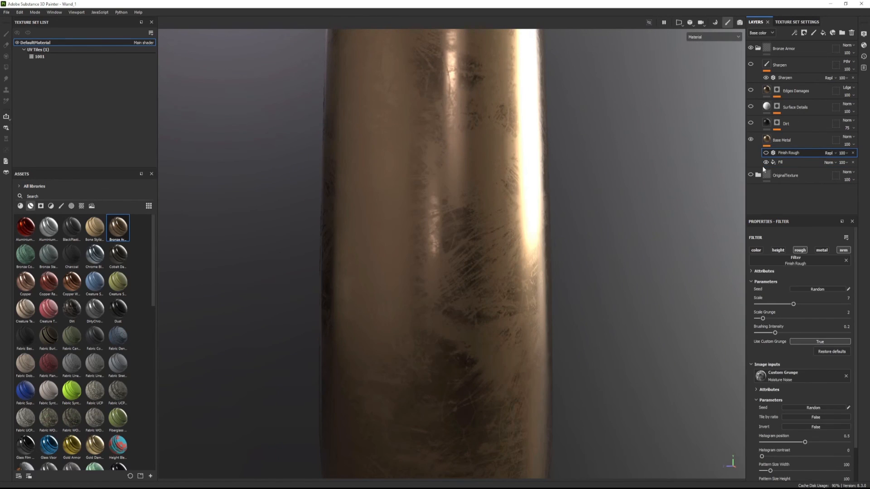
{"action": "left_click", "coordinate": [787, 154]}
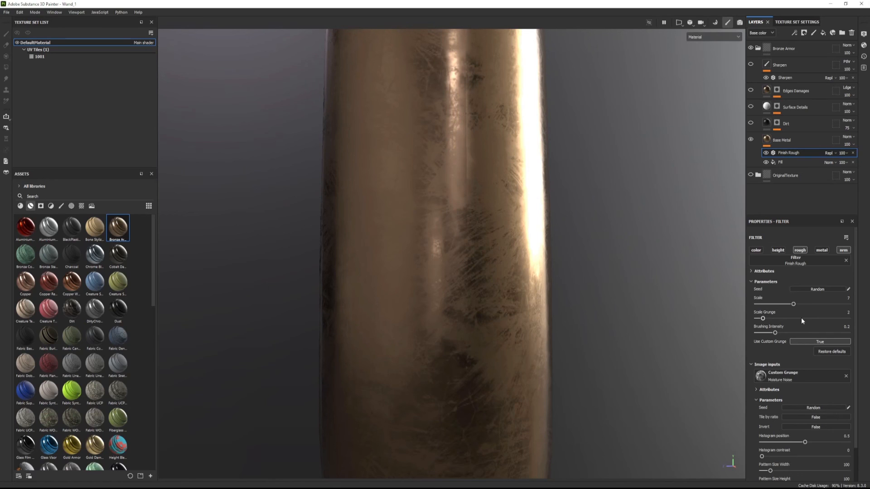
{"action": "scroll", "coordinate": [817, 371], "scroll_direction": "down", "scroll_amount": 1}
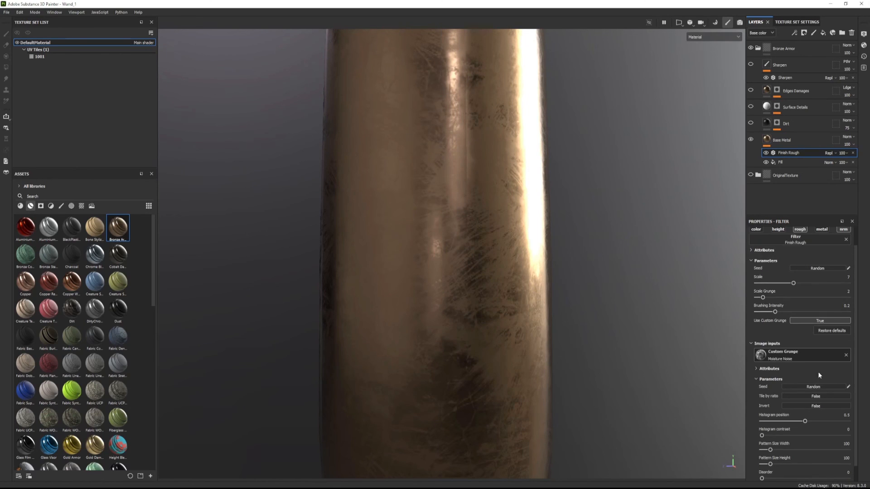
{"action": "scroll", "coordinate": [817, 369], "scroll_direction": "up", "scroll_amount": 1}
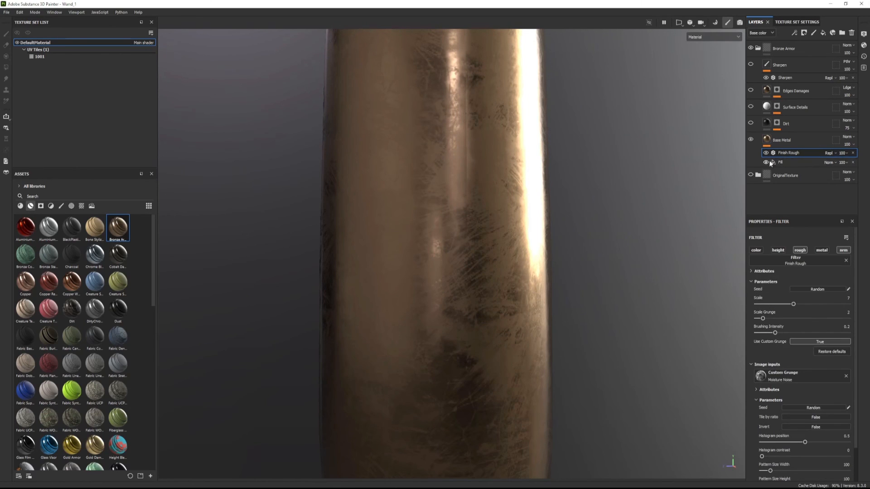
- Hide the Base Metal layer's Fill effect to isolate Finish Rough, and examine the handle's seam and the filter's parameters
{"action": "left_click", "coordinate": [766, 162]}
{"action": "left_click_drag", "start_coordinate": [634, 226], "coordinate": [593, 234], "text": "alt"}
{"action": "scroll", "coordinate": [594, 234], "scroll_direction": "down", "scroll_amount": 5}
{"action": "right_click_drag", "start_coordinate": [598, 235], "coordinate": [514, 255], "text": "shift"}
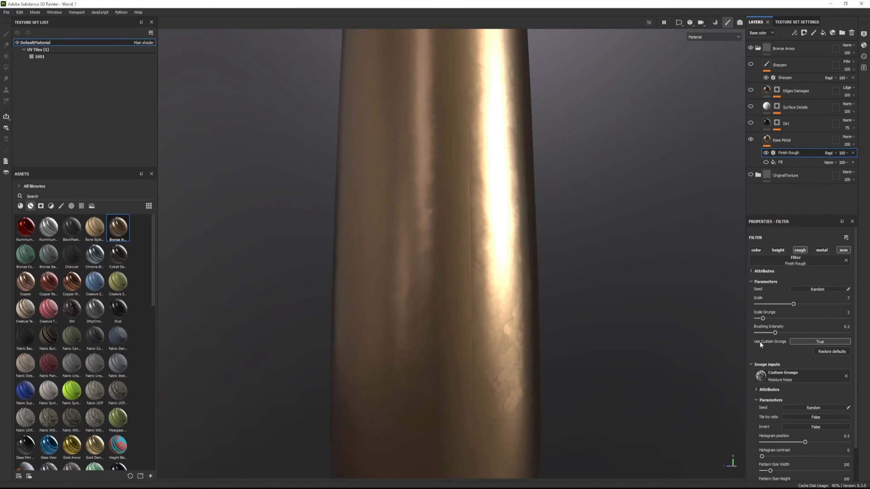
{"action": "scroll", "coordinate": [760, 344], "scroll_direction": "down", "scroll_amount": 2}
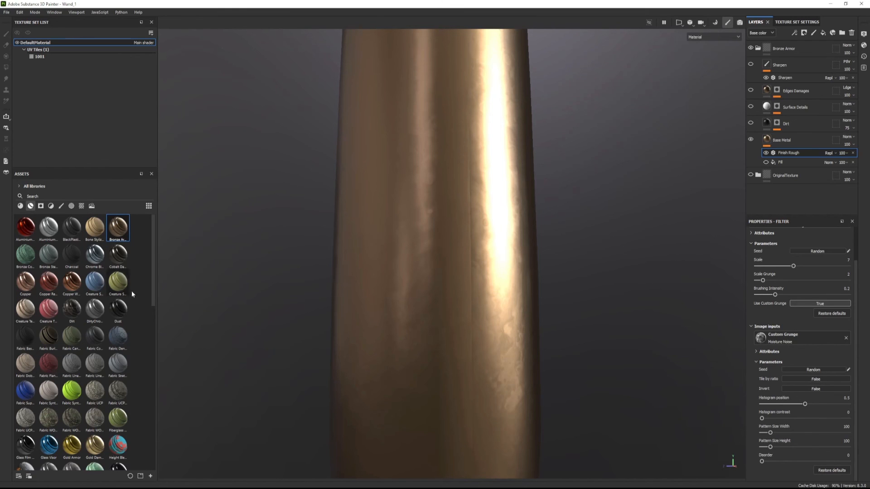
{"action": "right_click_drag", "start_coordinate": [474, 275], "coordinate": [692, 238], "text": "shift"}
{"action": "right_click_drag", "start_coordinate": [634, 317], "coordinate": [480, 469], "text": "shift"}
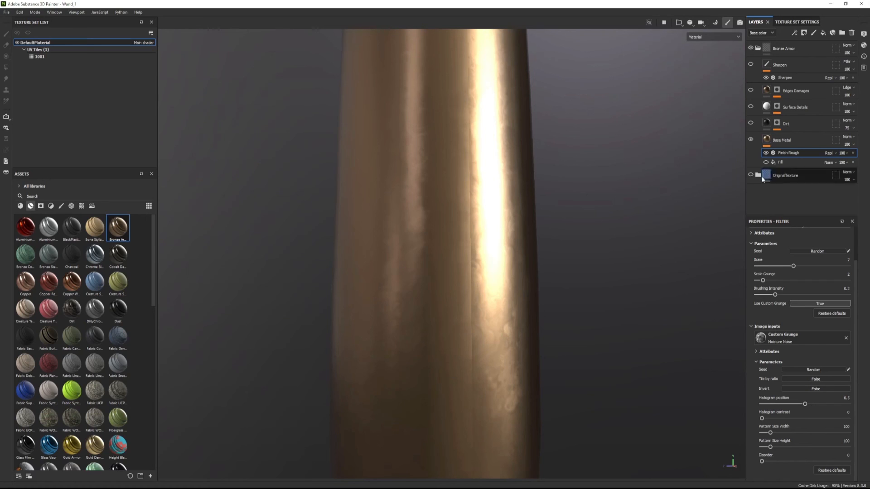
- Hide the Finish Rough filter and make the Base Metal layer's Fill effect and the Dirt layer visible
{"action": "left_click", "coordinate": [766, 153]}
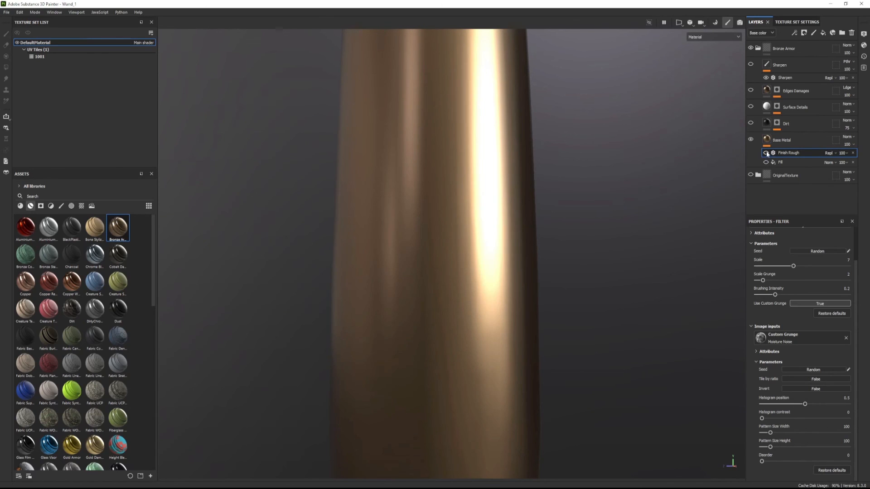
{"action": "left_click", "coordinate": [766, 163]}
{"action": "left_click", "coordinate": [750, 123]}
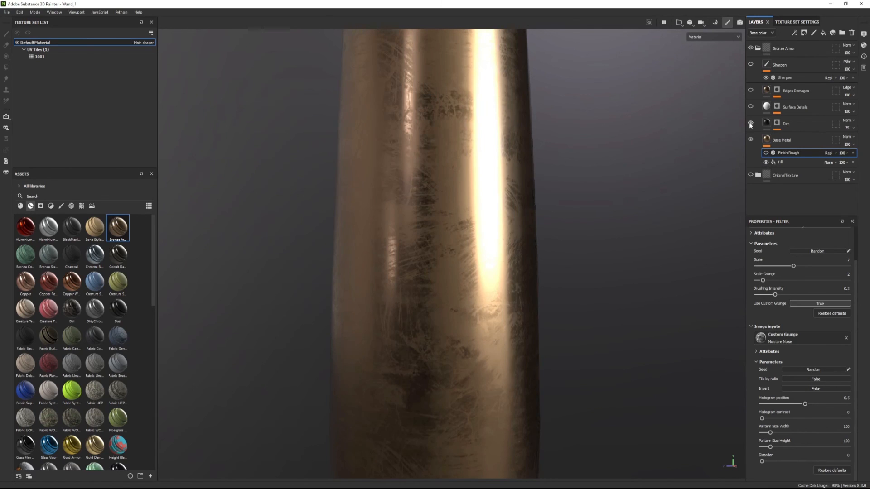
- Make the Surface Details, Edges Damages and Sharpen layers of the Bronze Armor group visible and inspect the handle
{"action": "left_click", "coordinate": [750, 107]}
{"action": "left_click", "coordinate": [751, 90]}
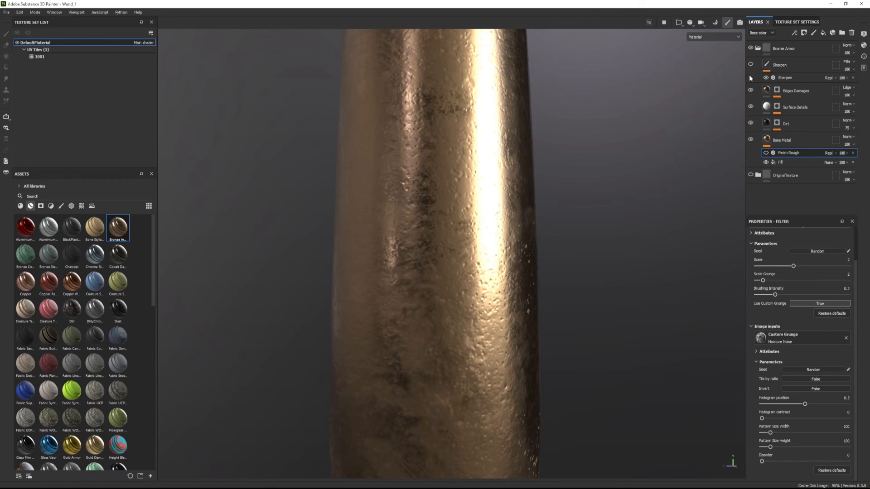
{"action": "scroll", "coordinate": [588, 208], "scroll_direction": "down", "scroll_amount": 4}
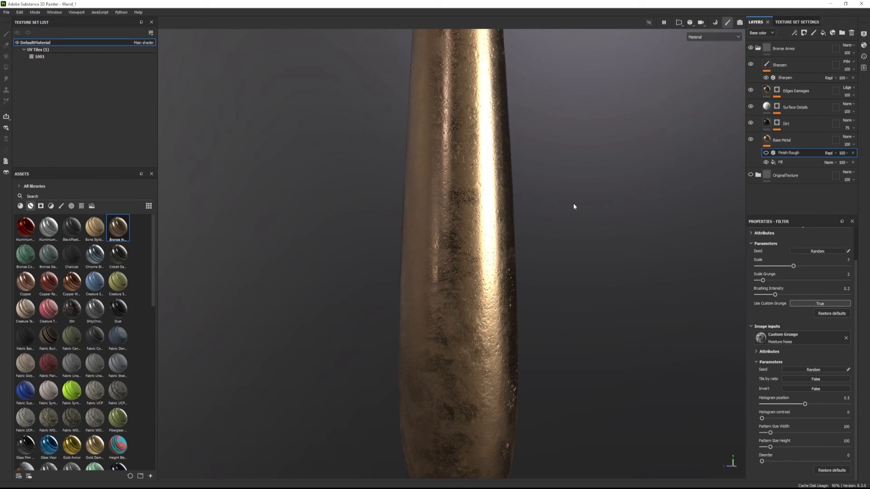
{"action": "scroll", "coordinate": [573, 206], "scroll_direction": "down", "scroll_amount": 2}
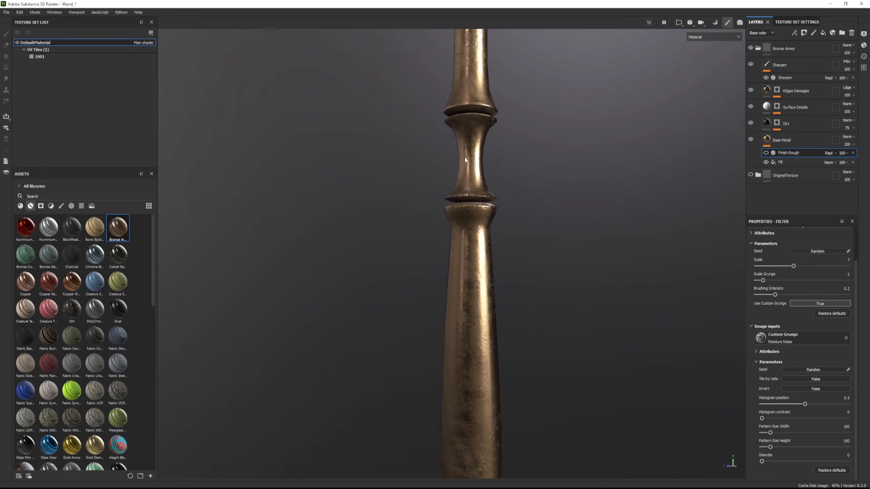
{"action": "middle_click_drag", "start_coordinate": [465, 159], "coordinate": [472, 222]}
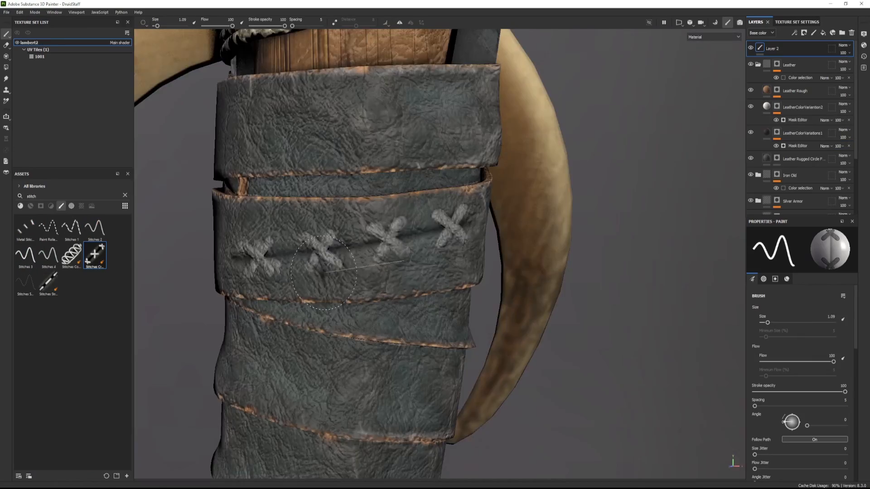
{"action": "mouse_move", "coordinate": [344, 275]}
{"action": "right_mouse_down", "text": "shift"}
{"action": "mouse_move", "coordinate": [313, 276]}
{"action": "mouse_move", "coordinate": [322, 275]}
{"action": "right_mouse_up", "text": "shift"}
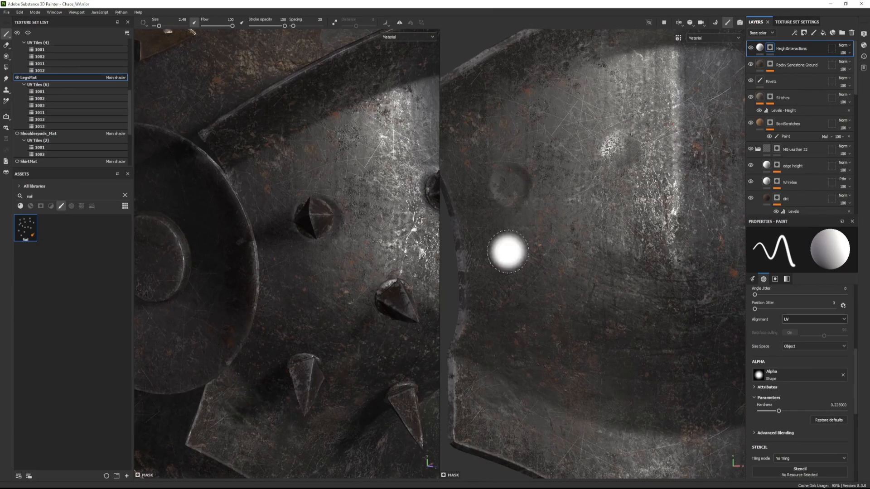
- Stamp three soft round dents into the HeightInteractions layer's mask where the spikes meet the metal plate
{"action": "left_click", "coordinate": [574, 247]}
{"action": "middle_click_drag", "start_coordinate": [390, 317], "coordinate": [317, 246], "text": "alt"}
{"action": "left_click_drag", "start_coordinate": [398, 267], "coordinate": [312, 267], "text": "alt"}
{"action": "left_click", "coordinate": [678, 250]}
{"action": "left_click_drag", "start_coordinate": [323, 189], "coordinate": [281, 218], "text": "alt"}
{"action": "right_click_drag", "start_coordinate": [598, 186], "coordinate": [668, 149], "text": "alt"}
{"action": "left_click", "coordinate": [638, 174]}
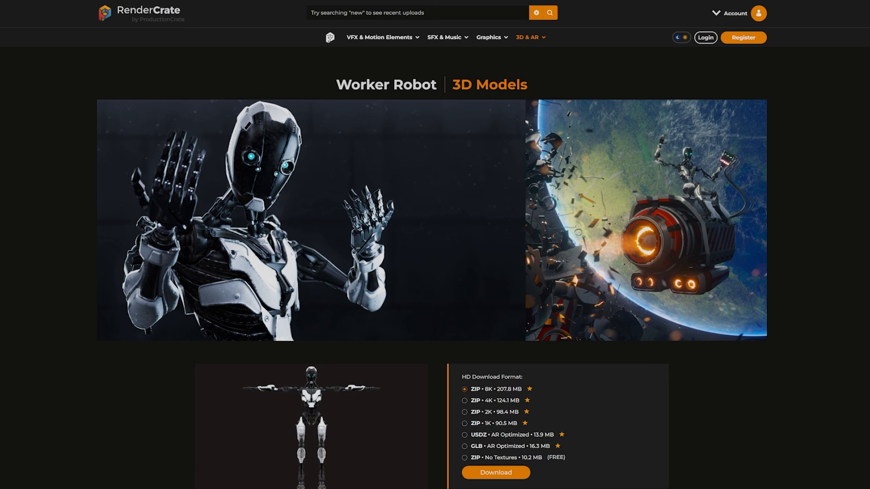
- On the RenderCrate website, examine the Worker Robot model's download formats and asset details, and rotate its 3D preview
{"action": "scroll", "coordinate": [435, 244], "scroll_direction": "down", "scroll_amount": 3}
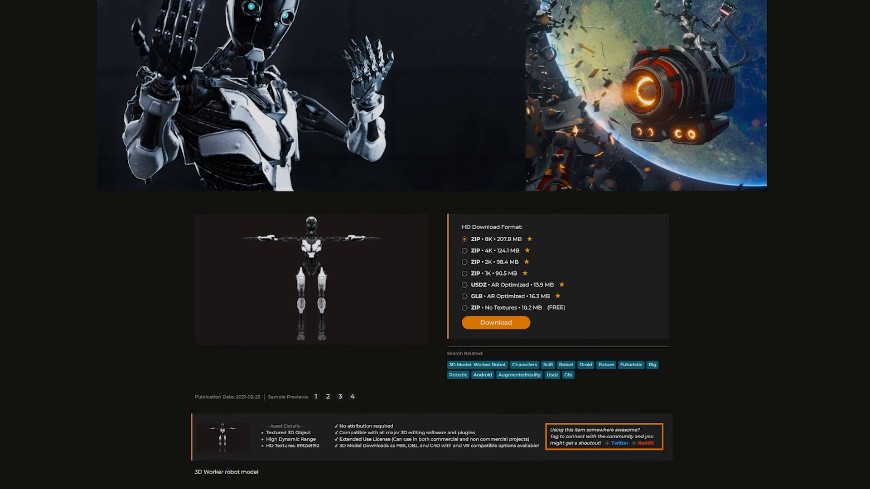
{"action": "scroll", "coordinate": [708, 194], "scroll_direction": "down", "scroll_amount": 2}
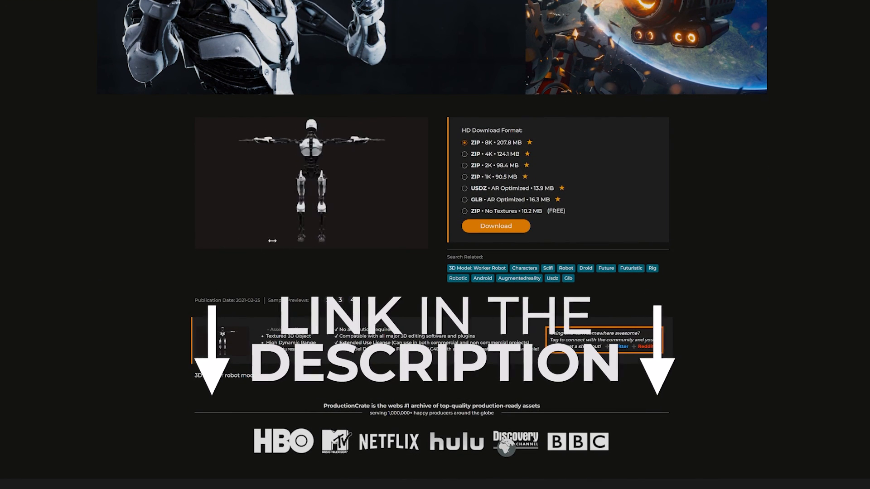
{"action": "left_click_drag", "start_coordinate": [272, 241], "coordinate": [336, 239]}
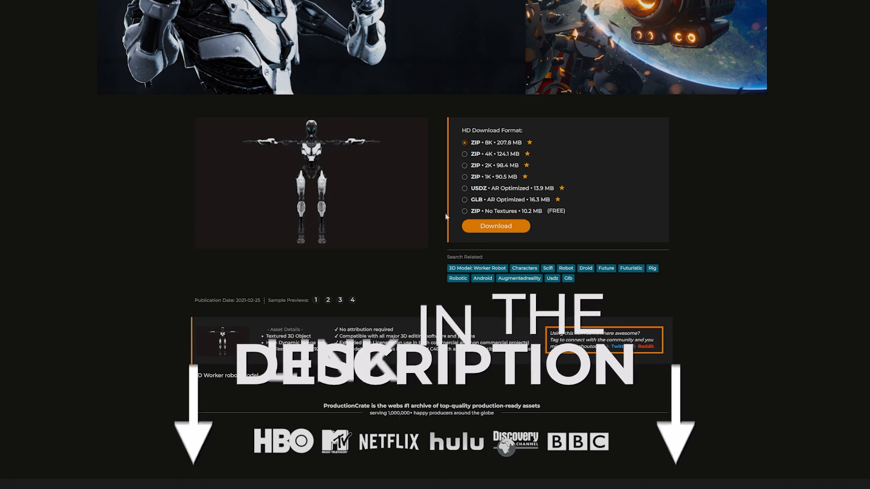